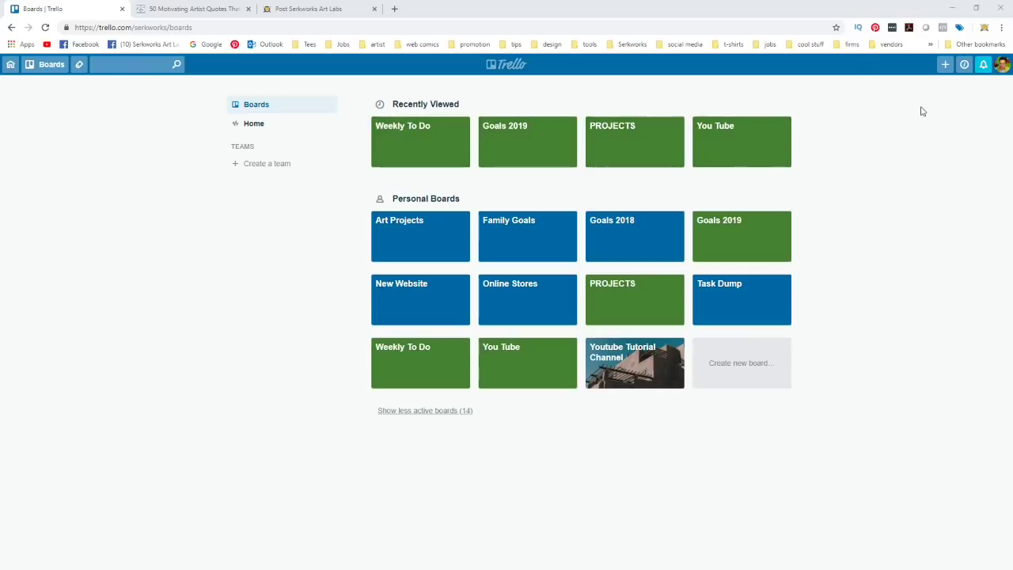
- Create a private board titled "Comics" with a green background, and return to the boards overview
click(945, 65)
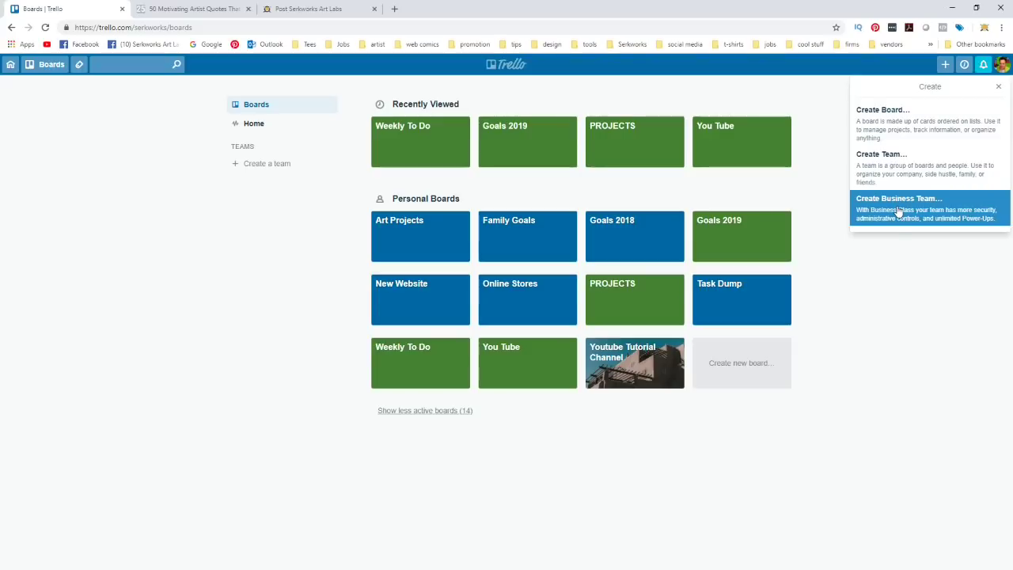
click(886, 131)
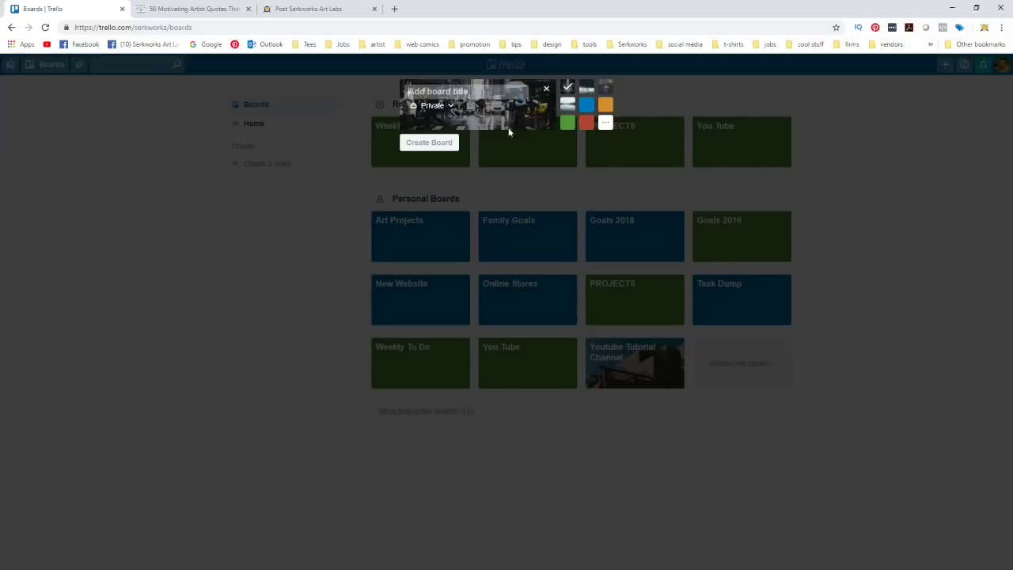
click(443, 91)
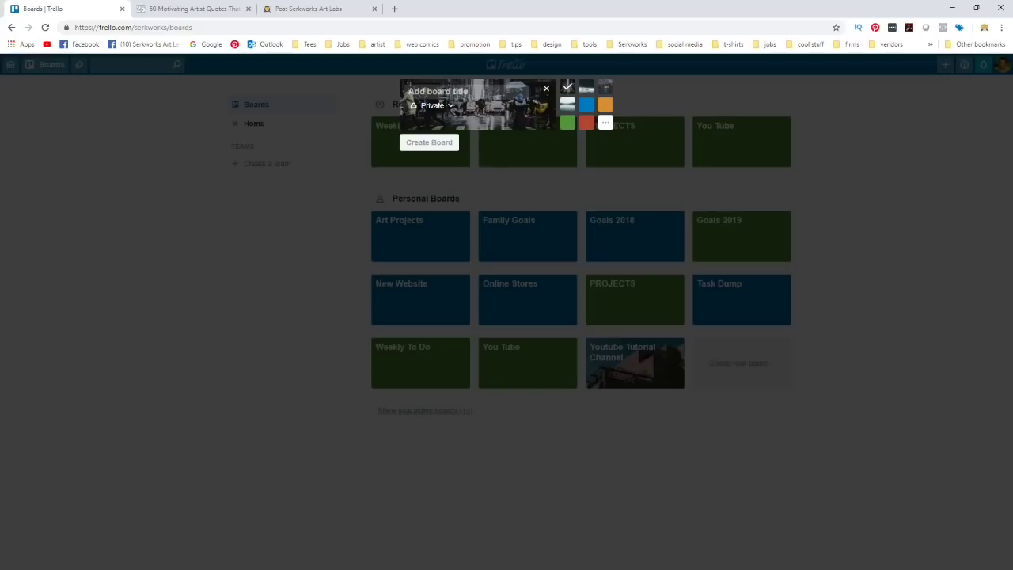
text(Comics)
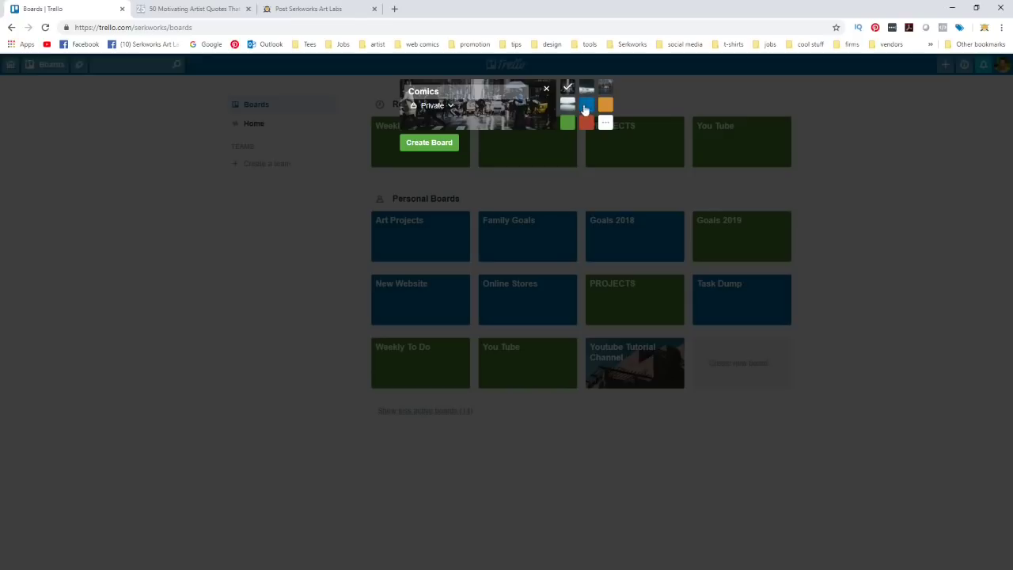
click(570, 124)
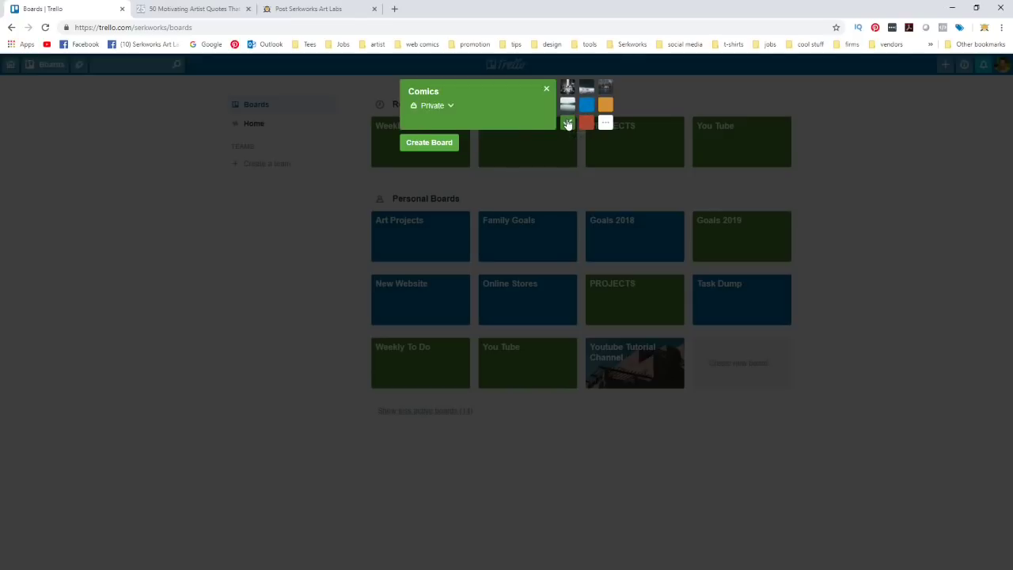
click(430, 143)
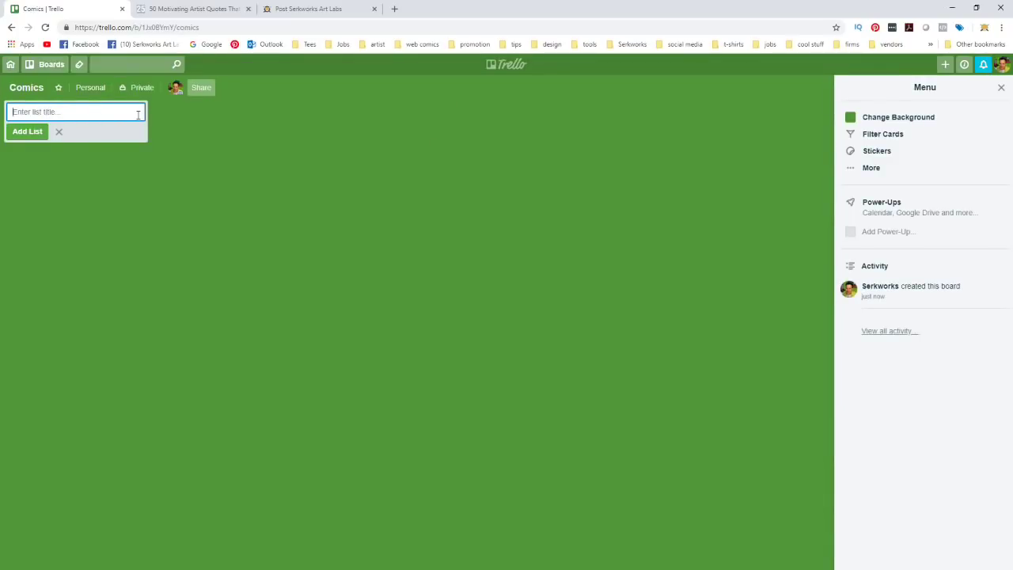
click(11, 66)
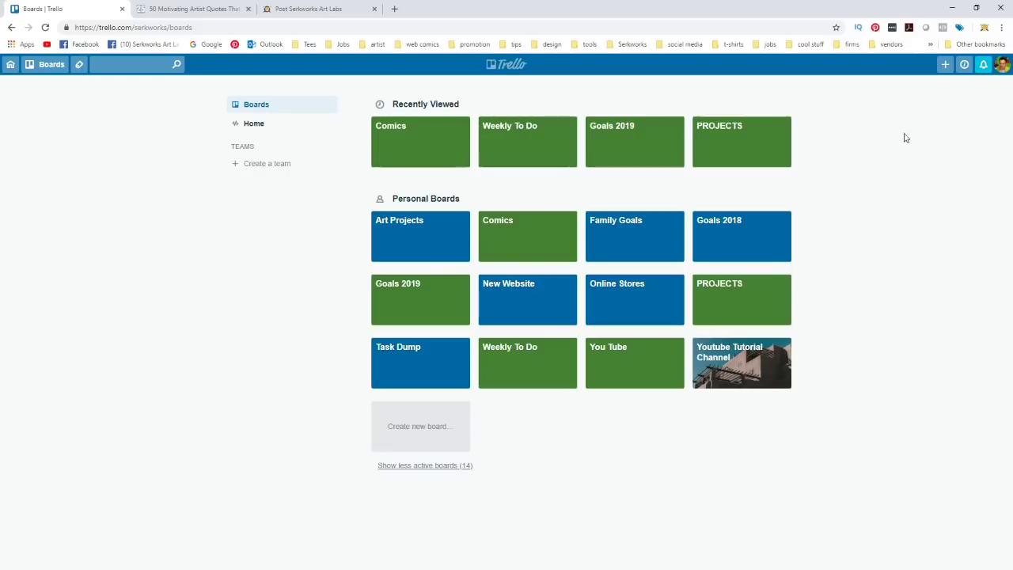
- Look at the information tip, the notifications introduction and the account options from the boards overview
click(964, 68)
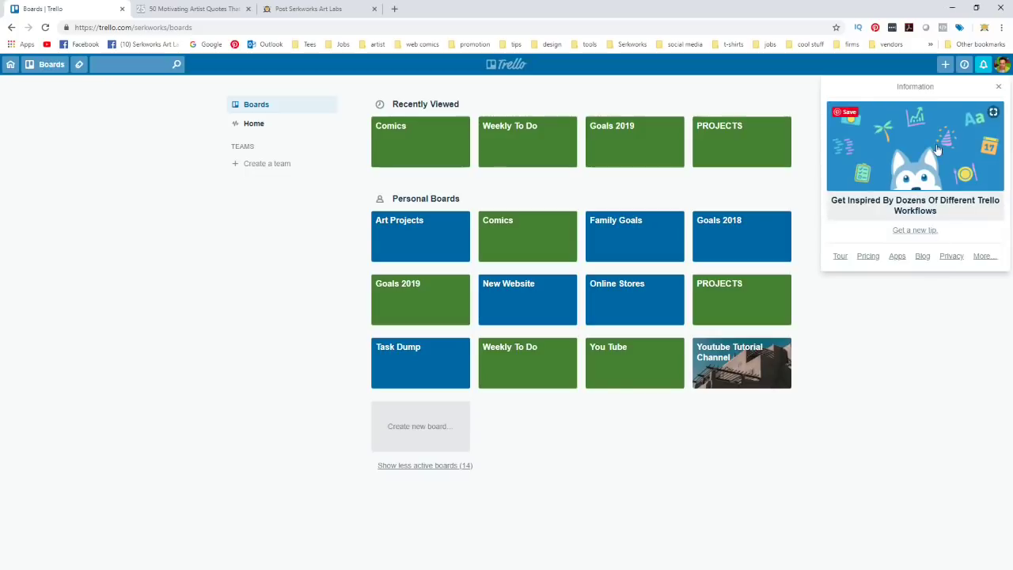
click(944, 315)
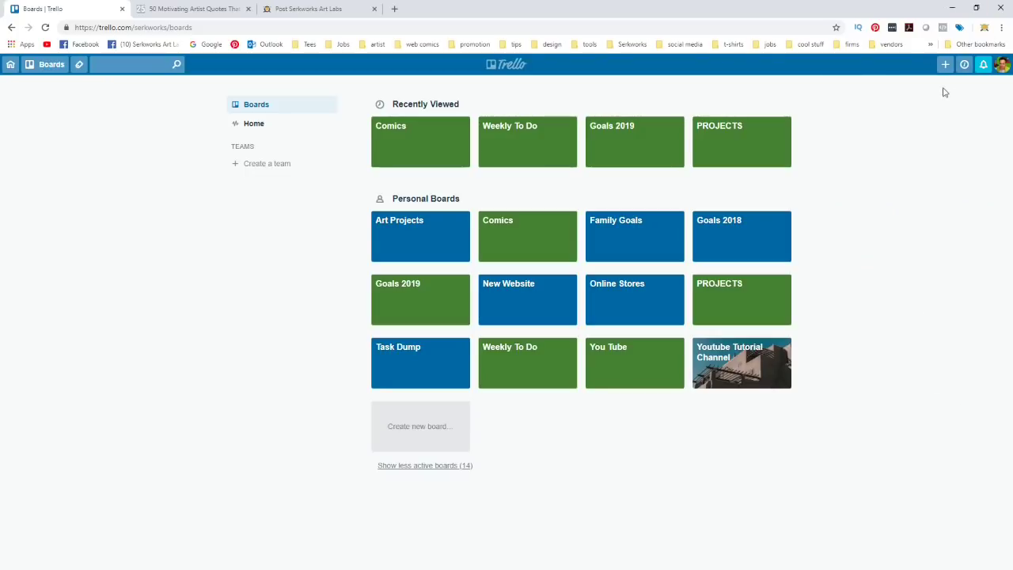
click(984, 66)
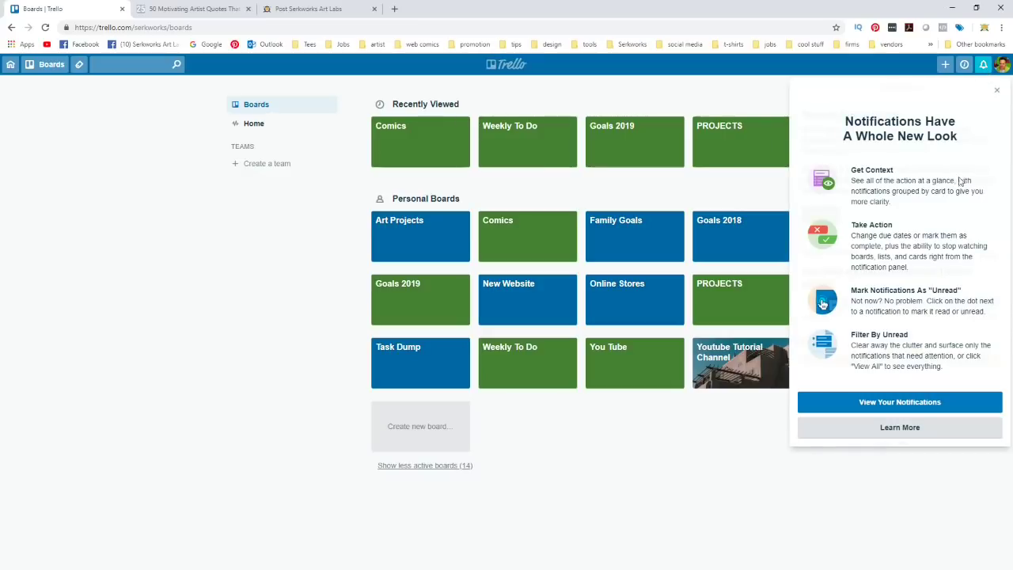
click(898, 487)
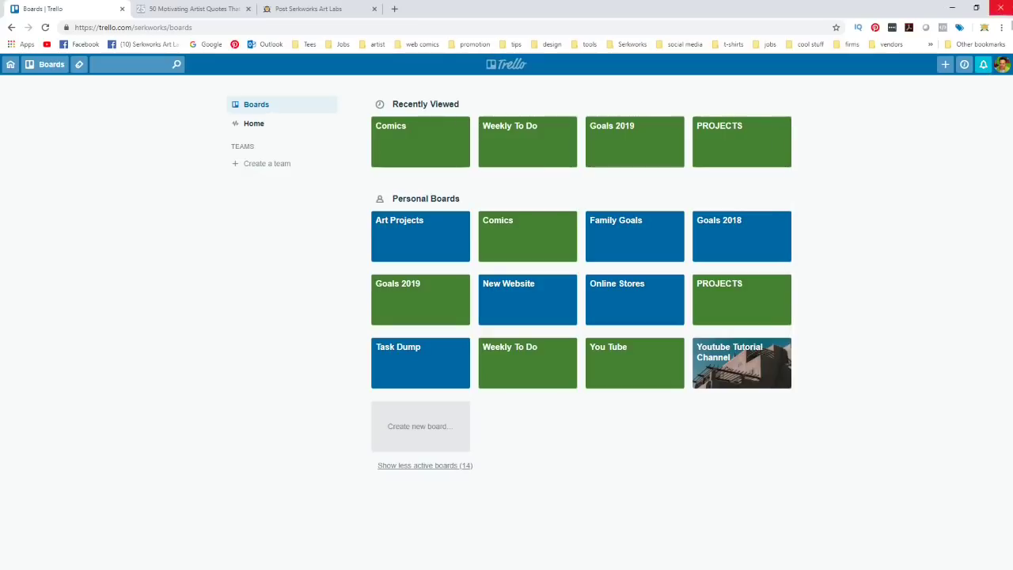
click(1002, 64)
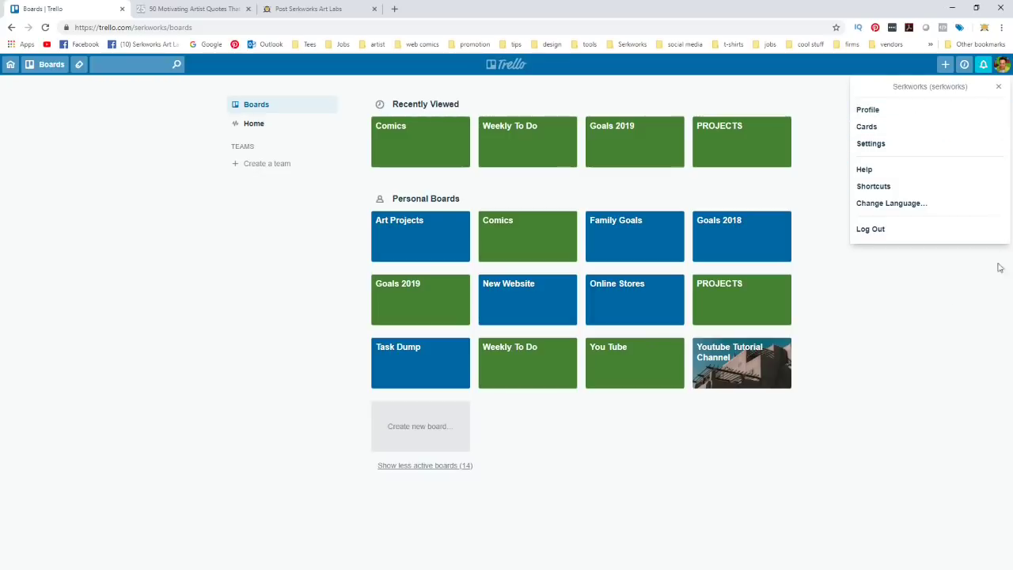
click(947, 322)
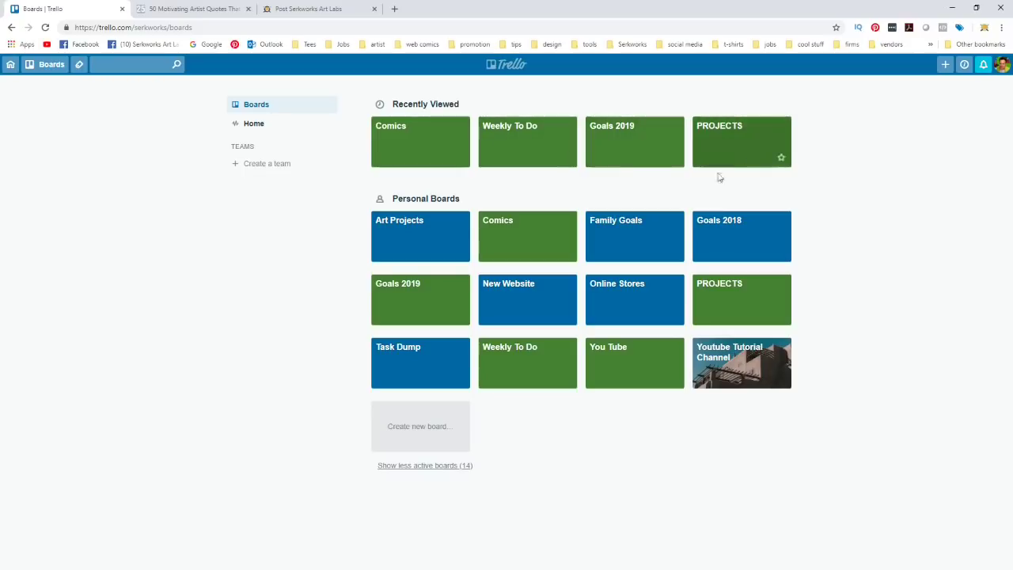
- Open the Goals 2019 board and look across its lists as far as the Complete list
click(631, 148)
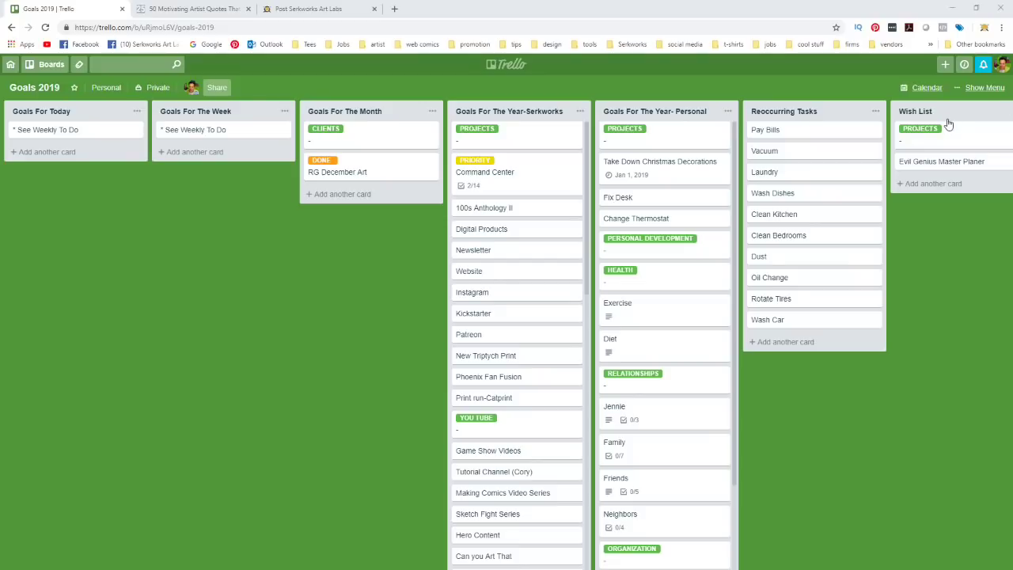
scroll(875, 567, right, 4)
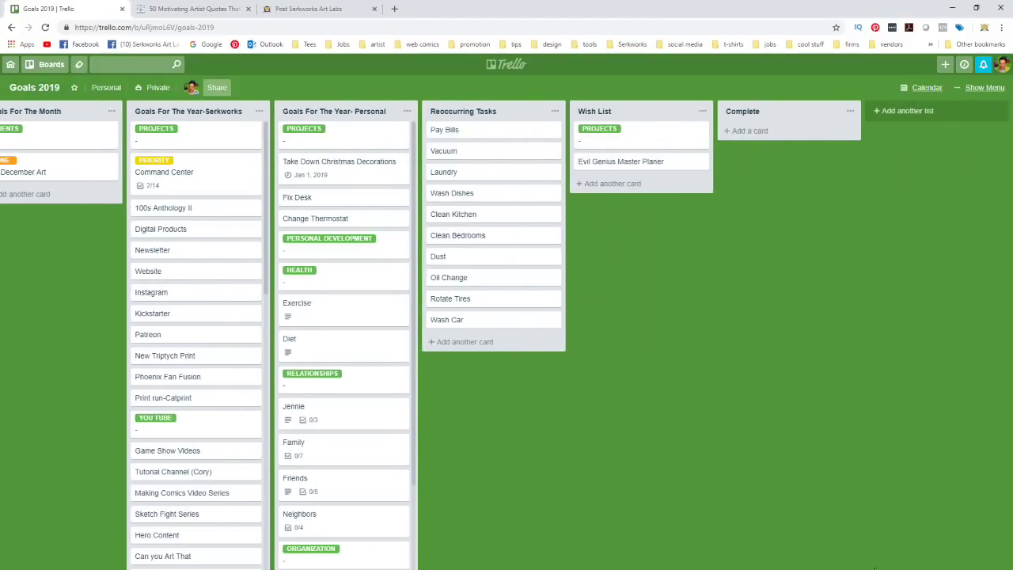
scroll(875, 568, left, 1)
scroll(846, 558, right, 1)
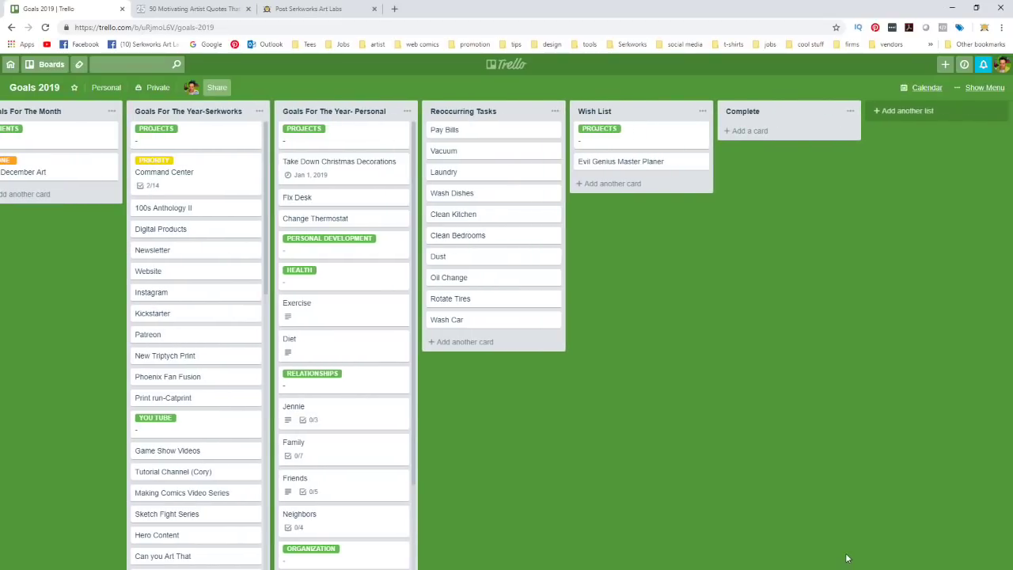
- Add a list titled "Comics" to the board and move it between Reoccurring Tasks and Wish List
click(916, 115)
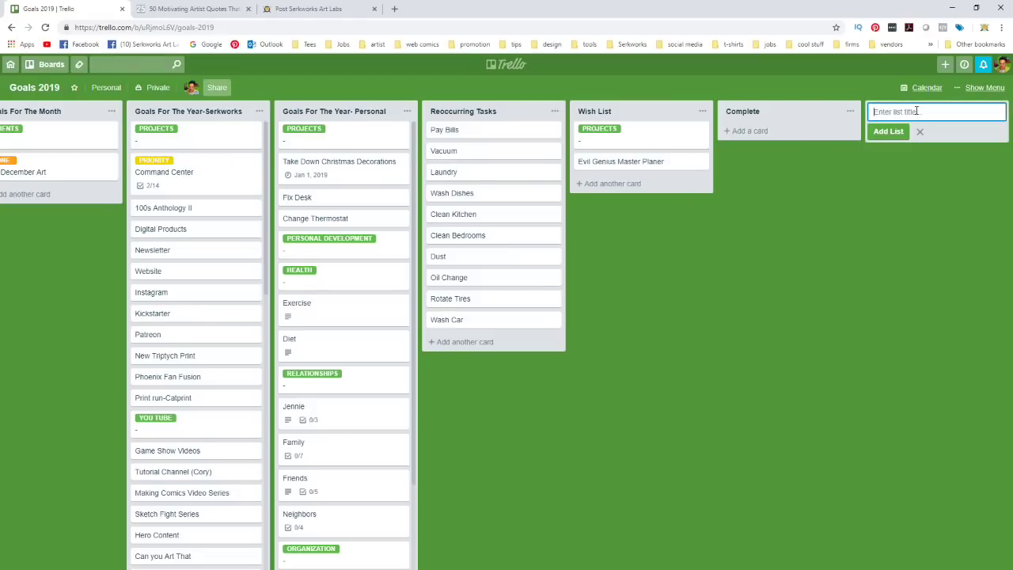
text(Comics)
key(Return)
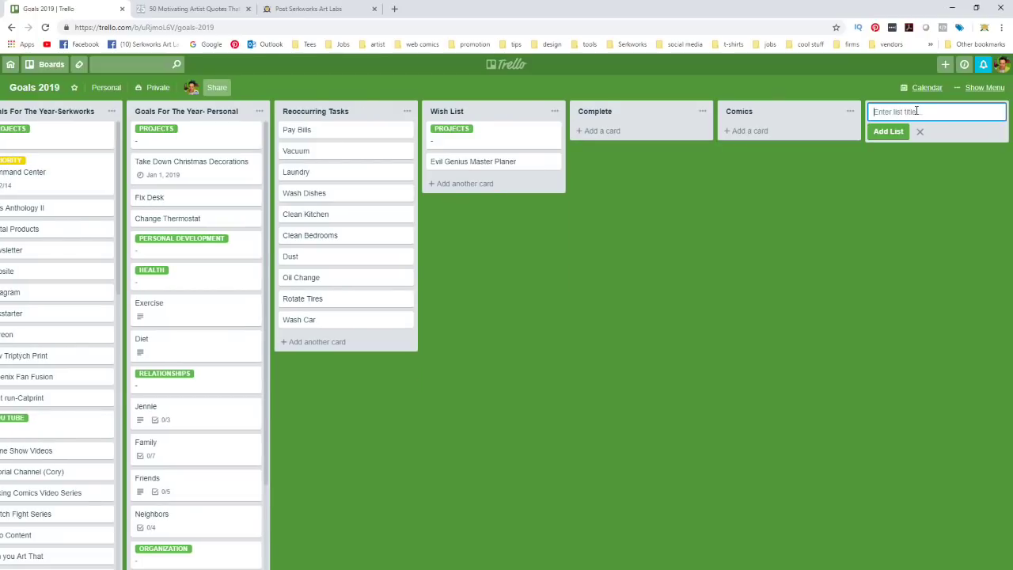
drag(780, 112, 645, 132)
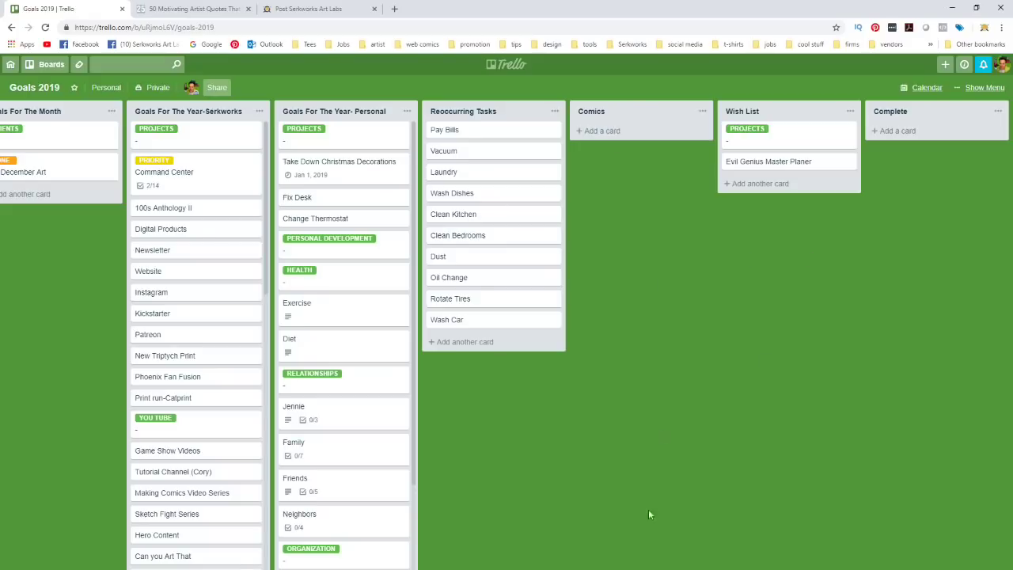
- Archive the Comics list on the Goals 2019 board
click(702, 111)
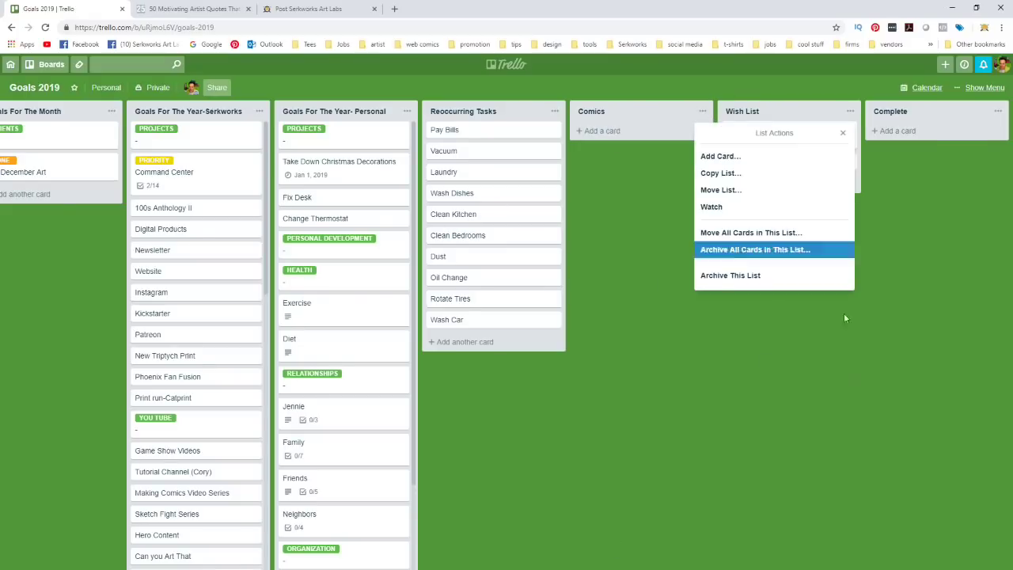
click(731, 274)
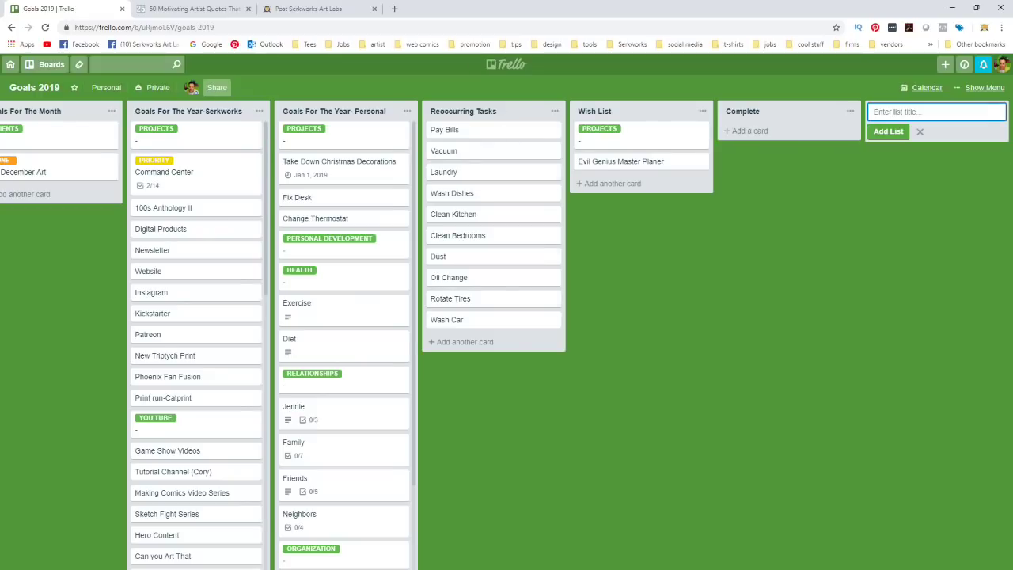
- Add the yellow PRIORITY label to the 100s Anthology II card in the Goals For The Year-Serkworks list
scroll(507, 334, left, 5)
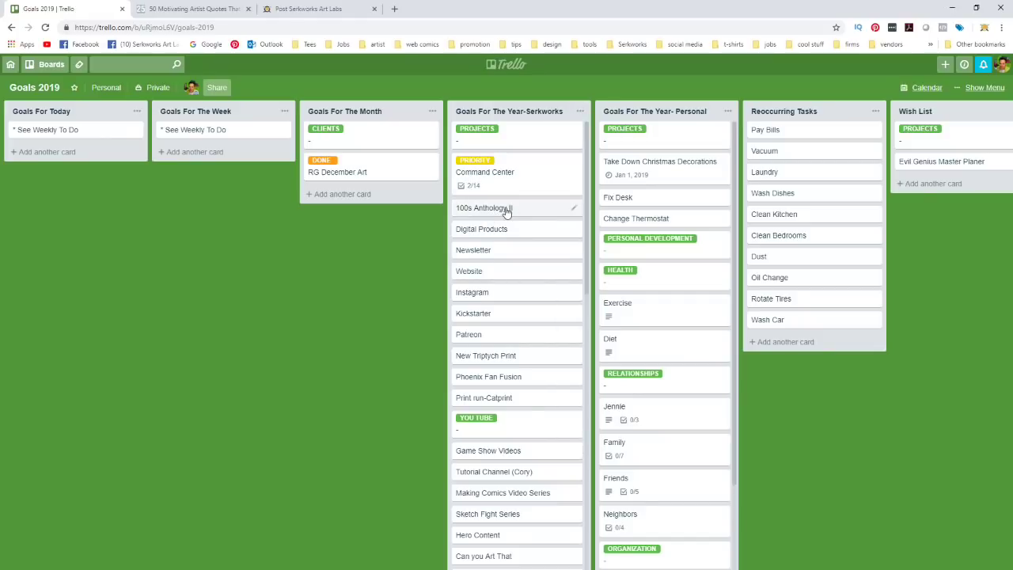
click(576, 207)
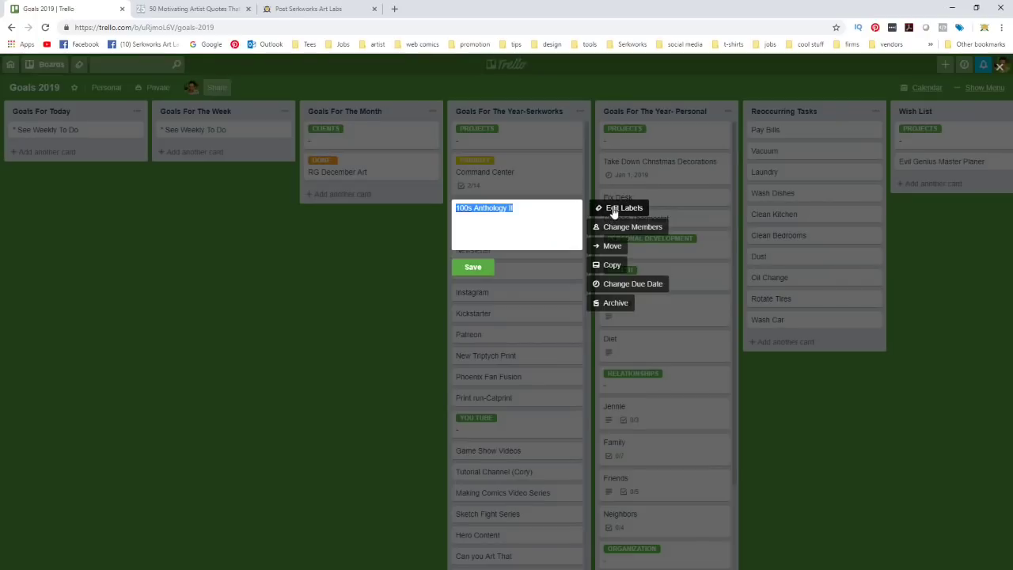
click(613, 209)
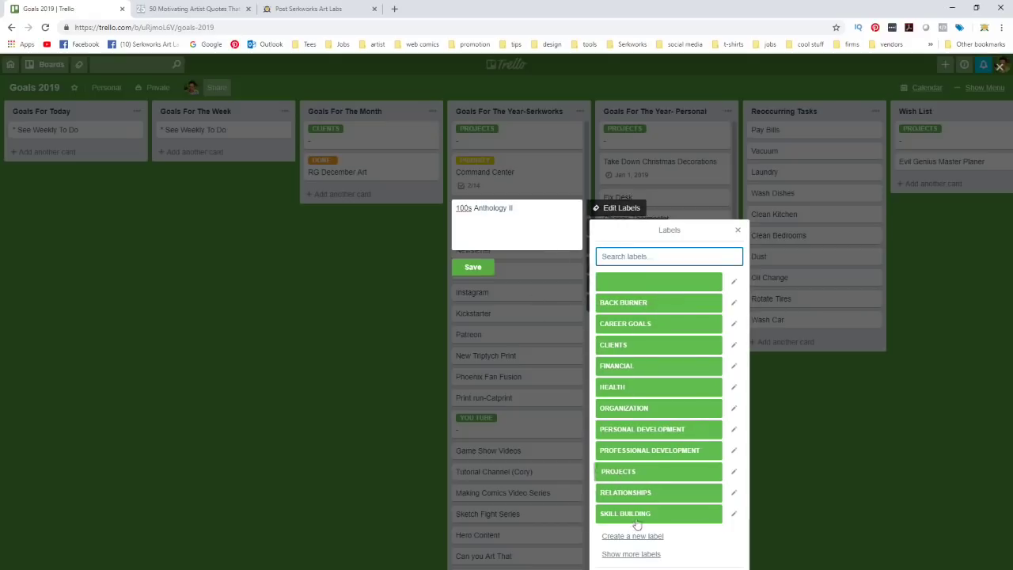
click(631, 555)
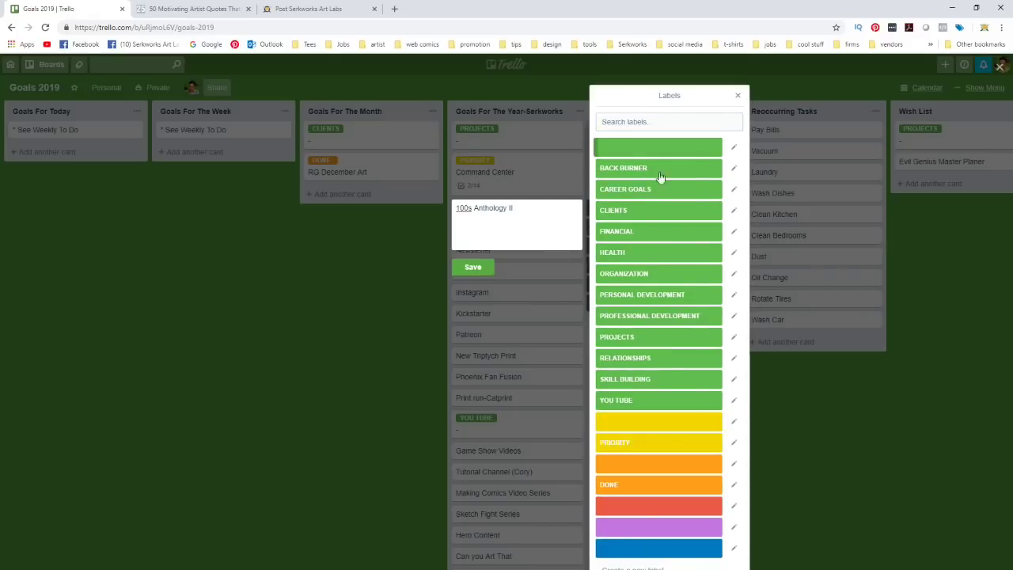
click(655, 446)
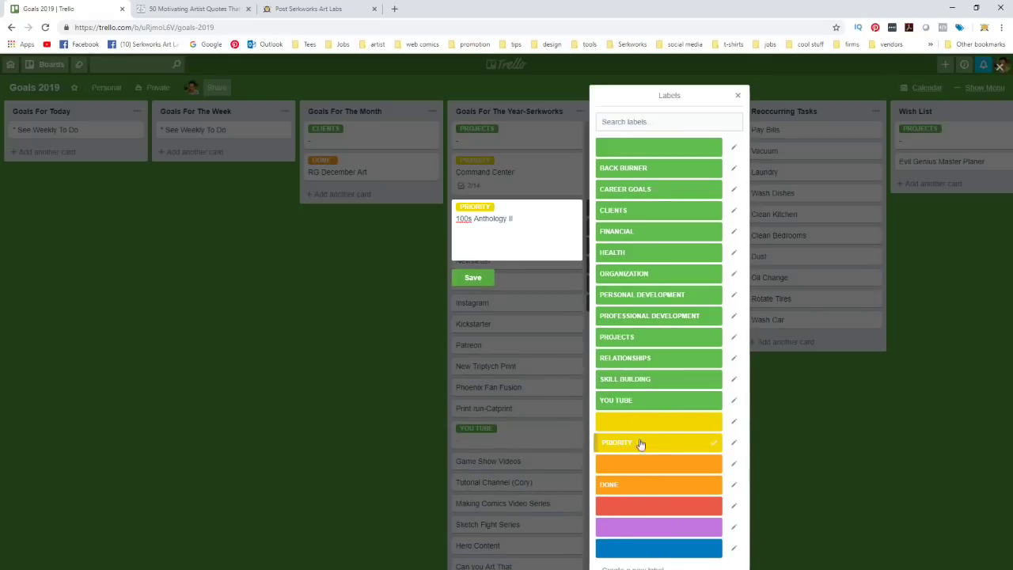
- Create a red label named "On HOLD" from the 100s Anthology II card
click(633, 567)
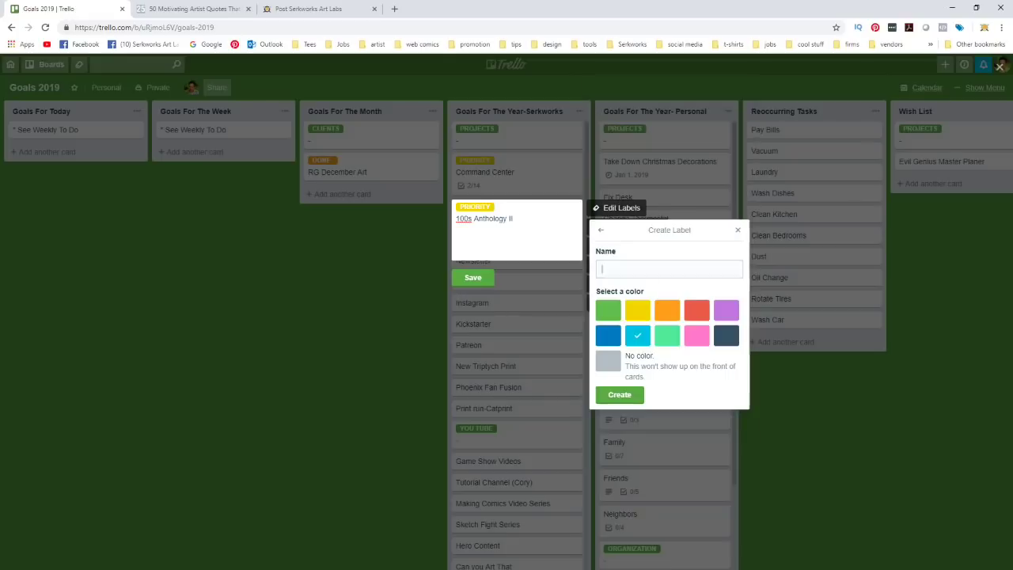
click(604, 267)
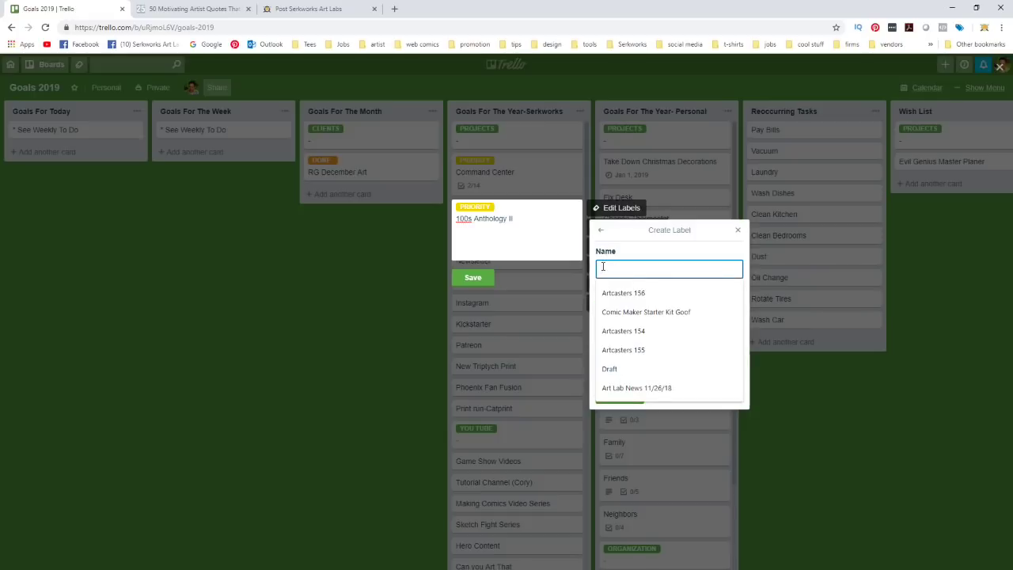
text(On HOLD)
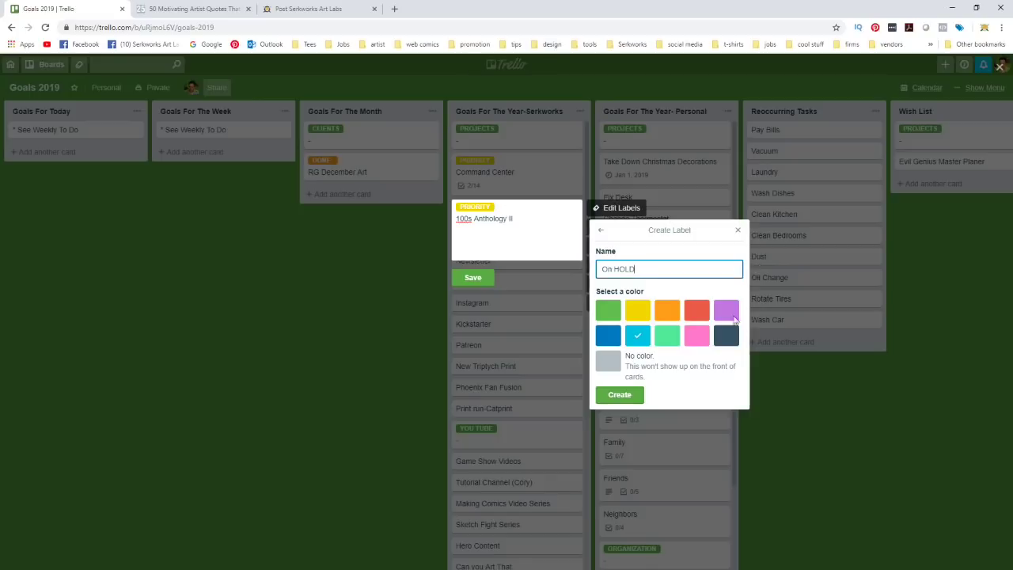
click(694, 312)
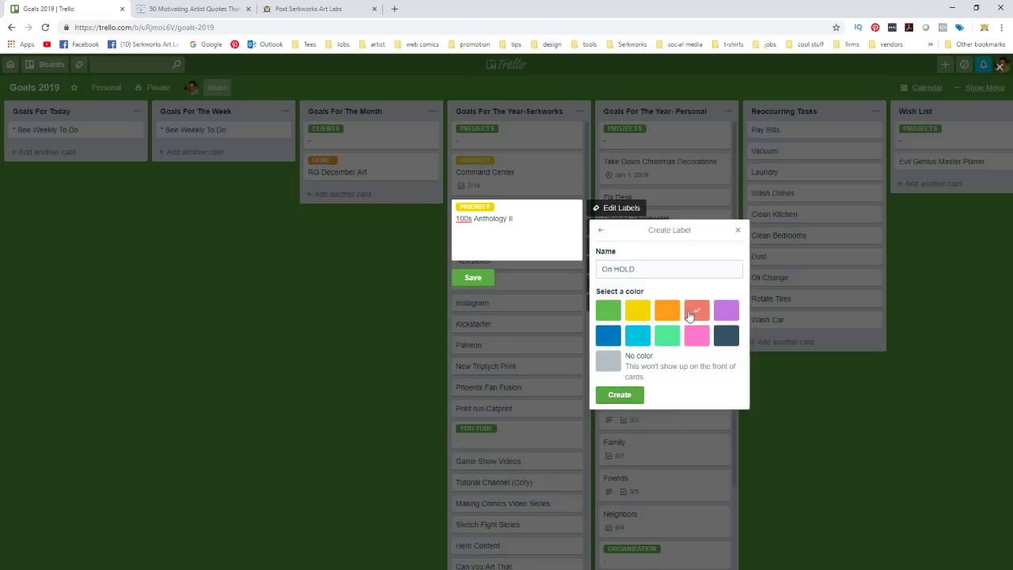
click(620, 394)
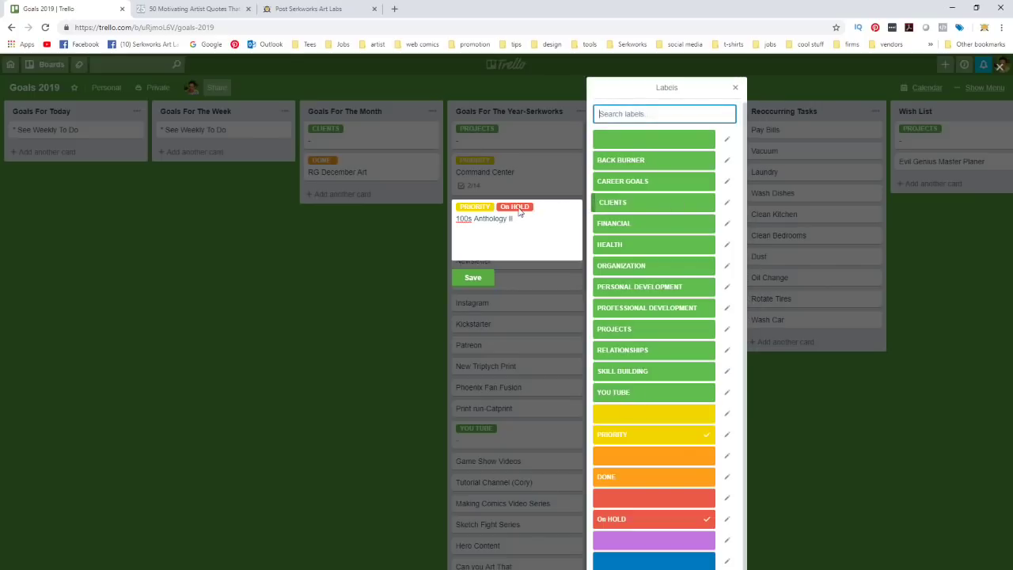
- Remove the On HOLD label from the 100s Anthology II card and leave the card's quick editor
click(707, 523)
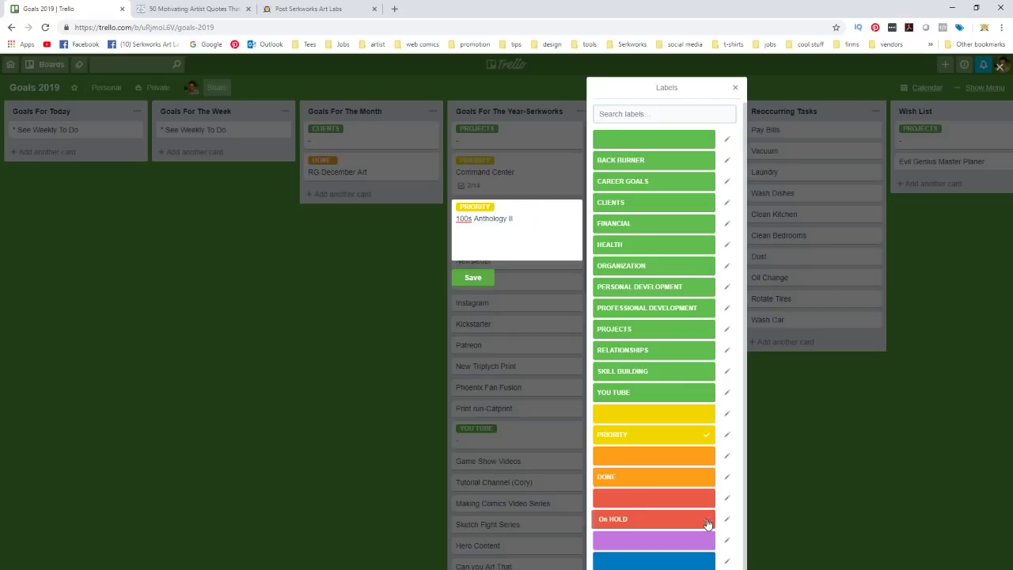
click(734, 90)
click(928, 481)
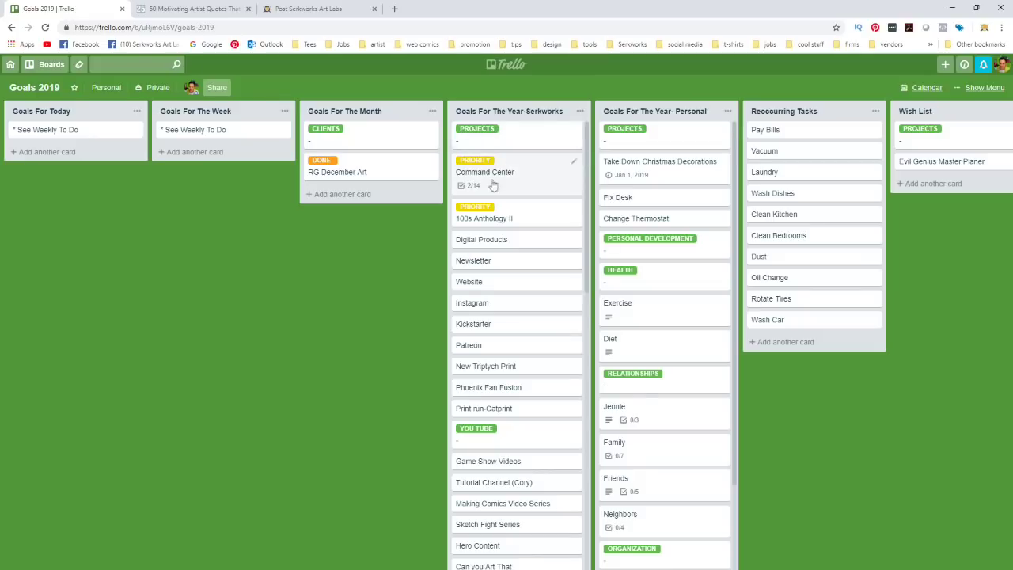
- Reorder the Goals For The Year-Serkworks cards, placing Website above Newsletter and Kickstarter above Instagram
drag(501, 316, 499, 263)
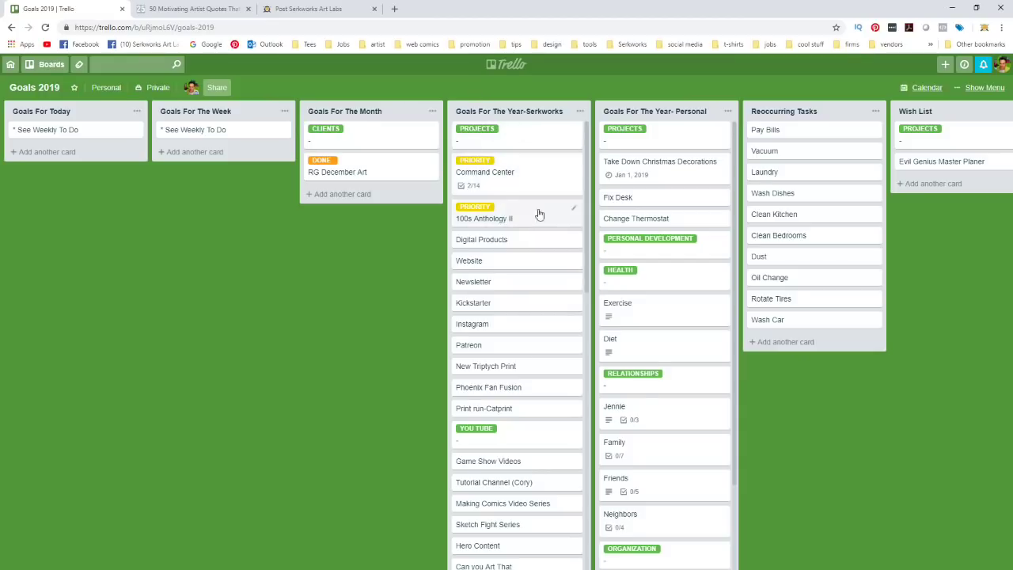
drag(495, 181, 489, 171)
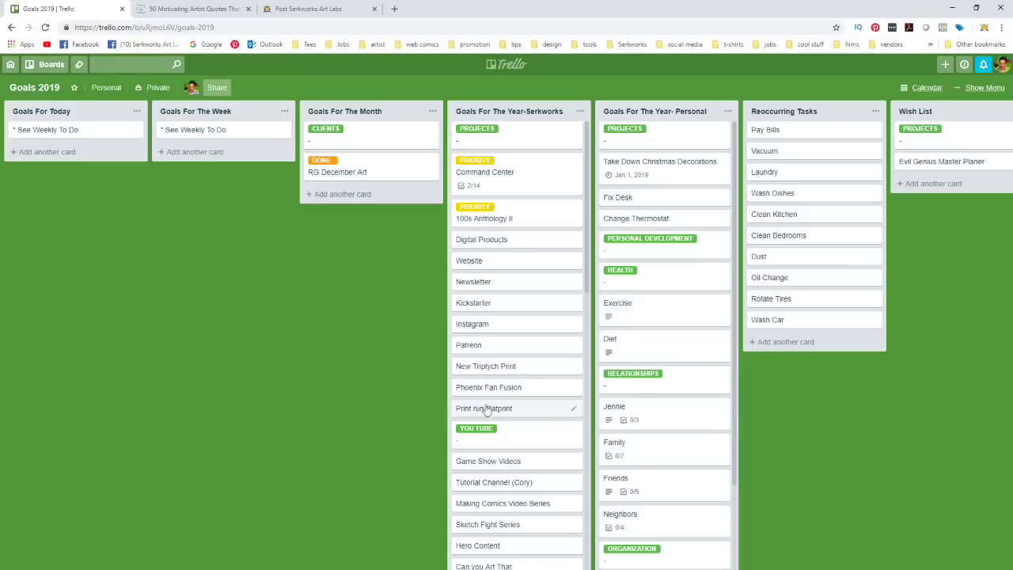
- Look through the category sections and cards of the Goals For The Year-Serkworks list, from Projects down to Skill Building
scroll(514, 380, down, 2)
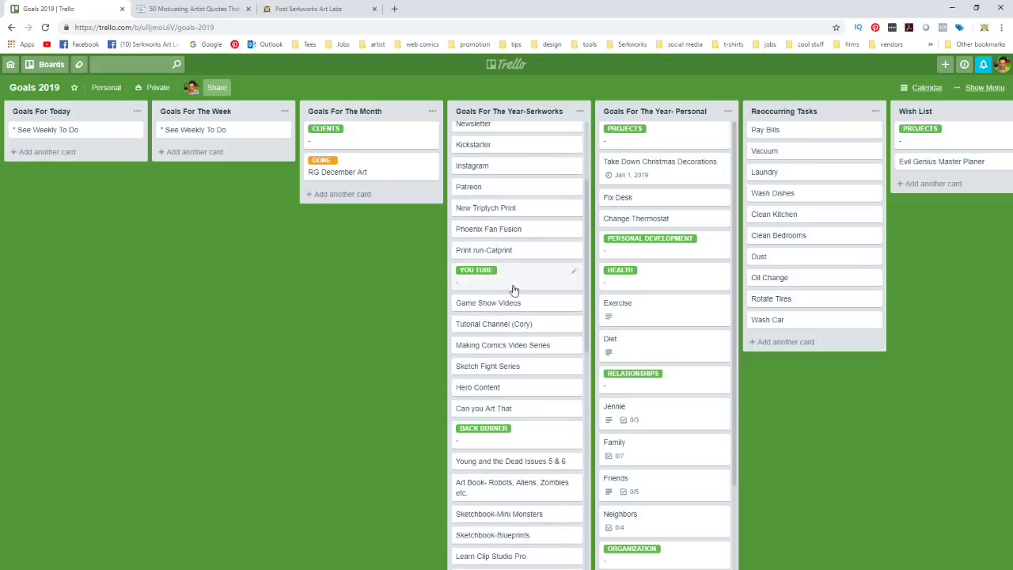
scroll(486, 169, up, 2)
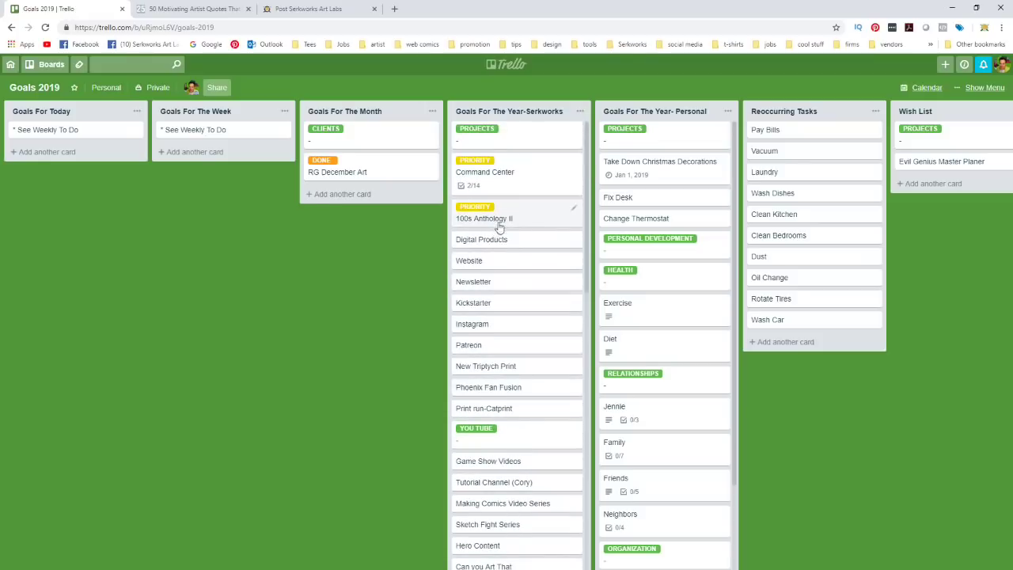
scroll(495, 228, down, 2)
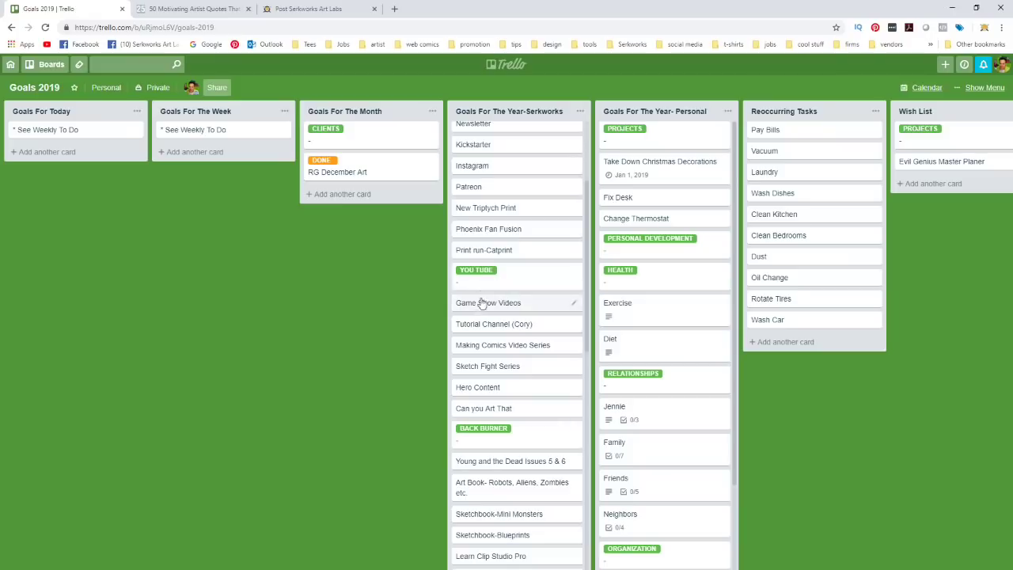
scroll(527, 326, down, 2)
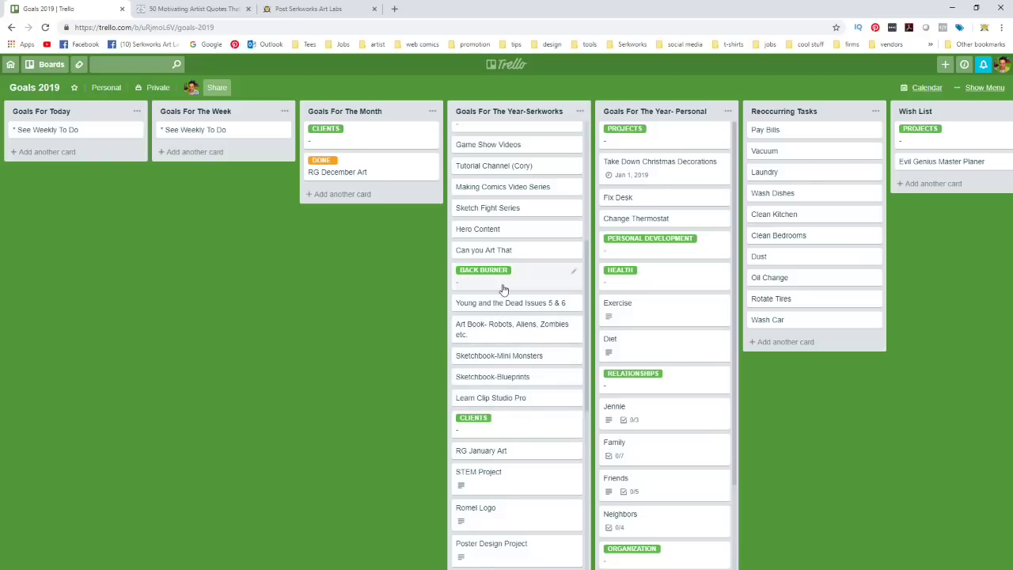
scroll(507, 332, down, 2)
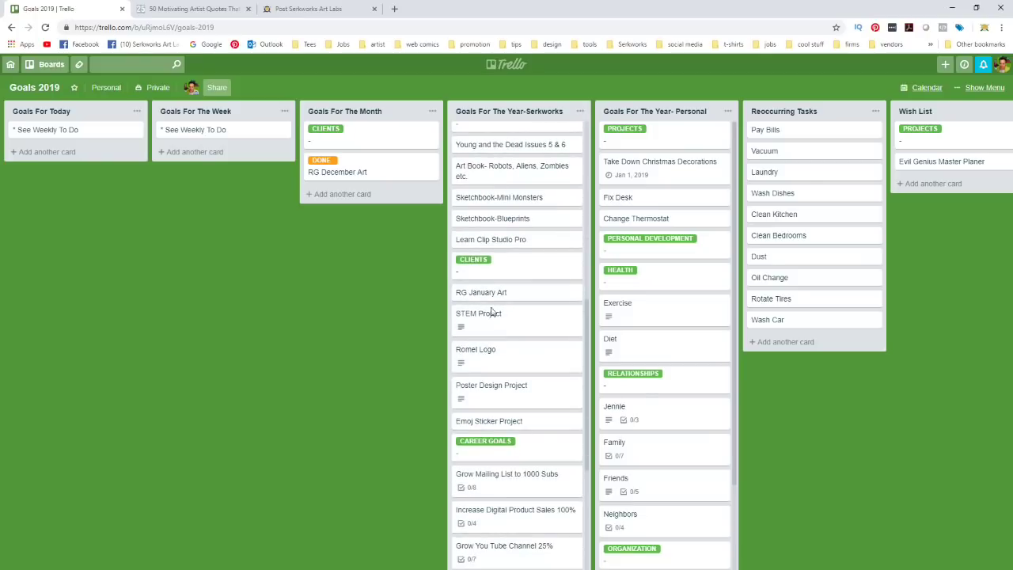
scroll(506, 333, down, 3)
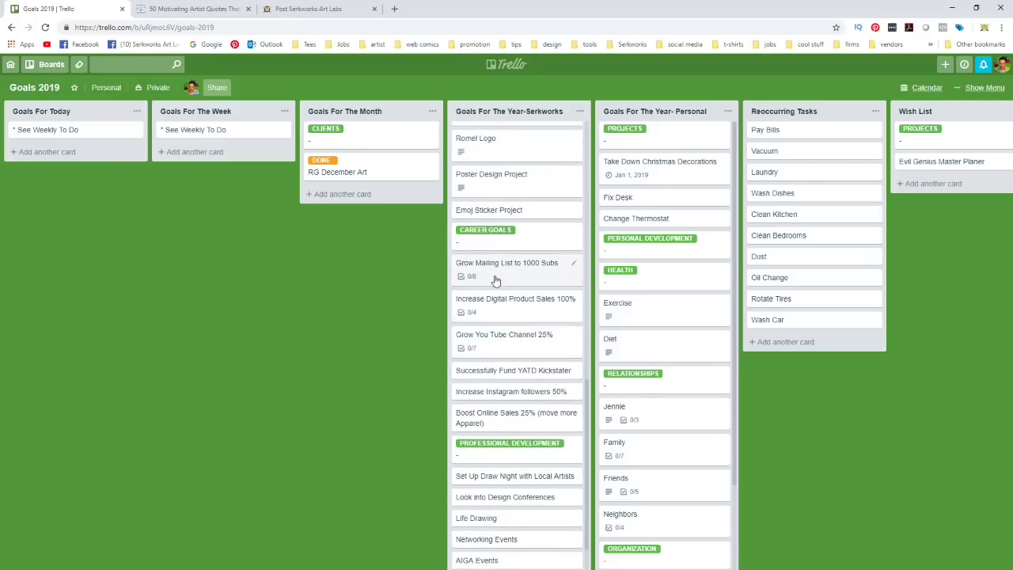
scroll(524, 443, down, 1)
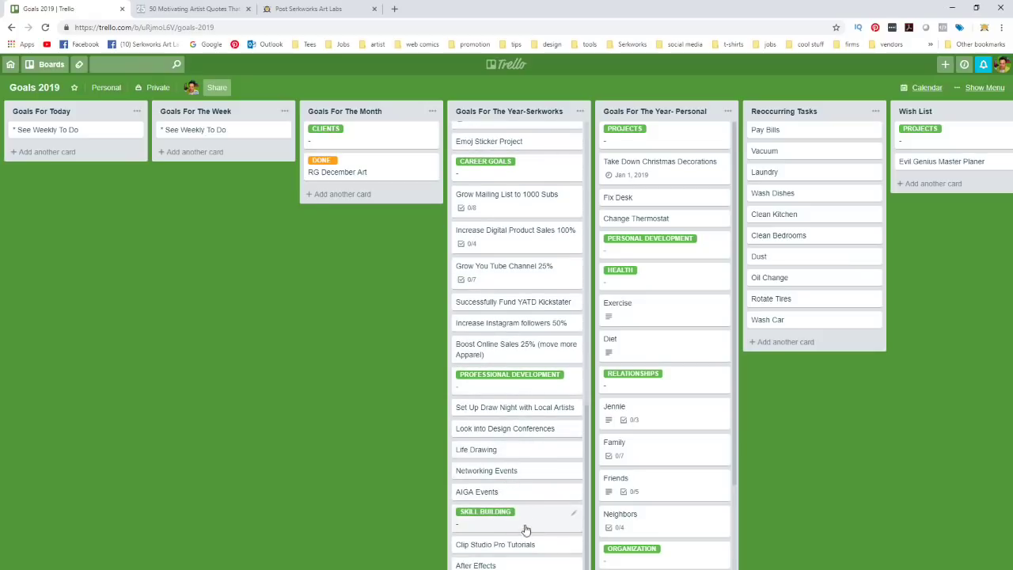
scroll(531, 491, up, 1)
scroll(532, 495, up, 6)
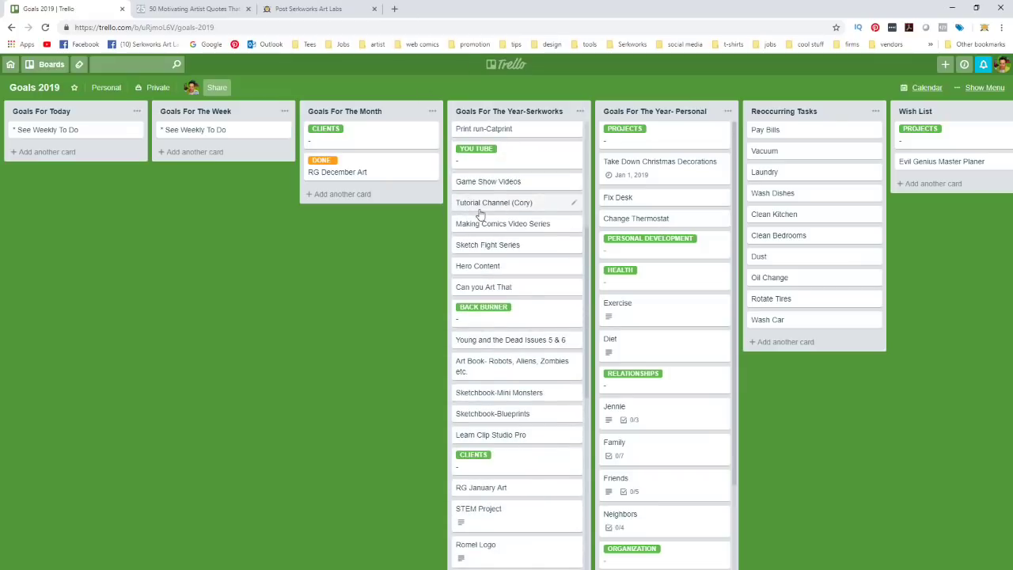
scroll(536, 374, down, 2)
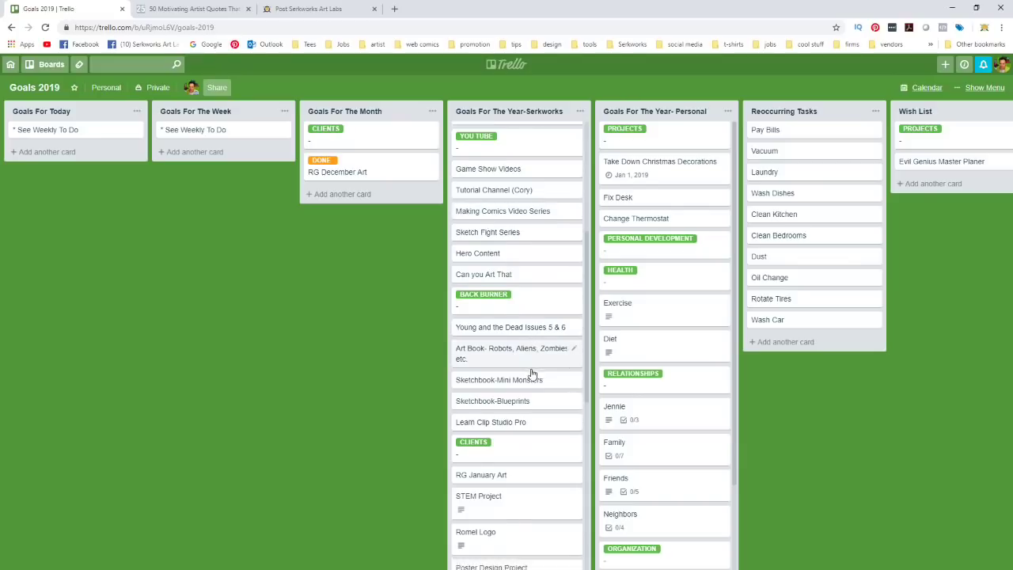
scroll(536, 375, down, 2)
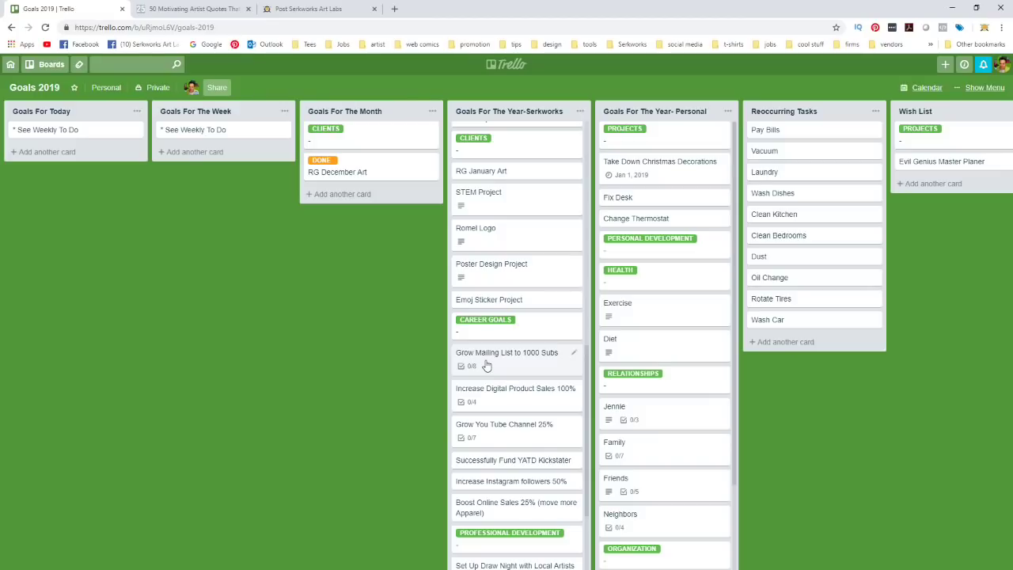
- Open the Grow Mailing List to 1000 Subs card and add an empty second checklist titled "Checklist 2"
click(574, 357)
click(543, 371)
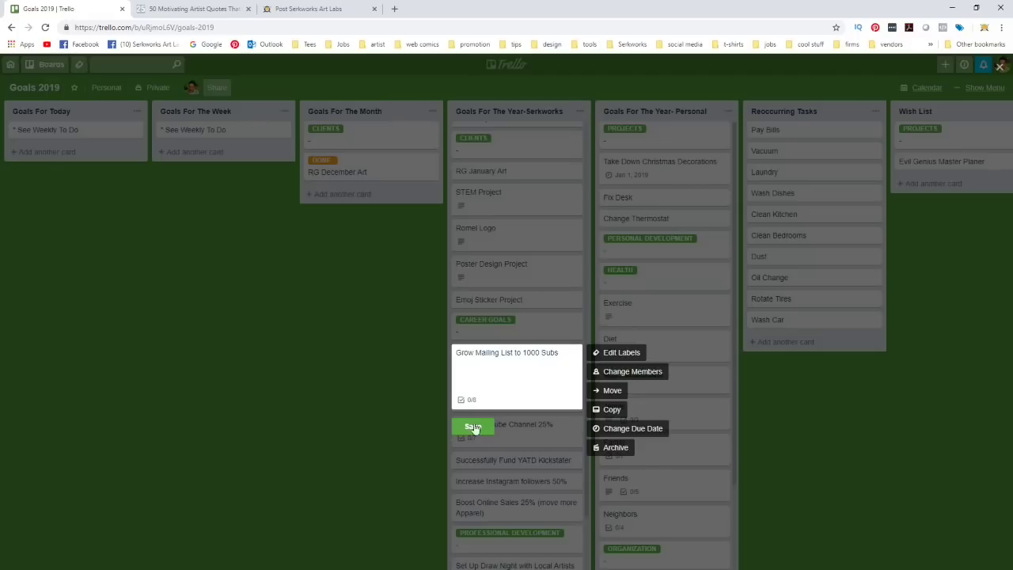
click(472, 428)
click(530, 366)
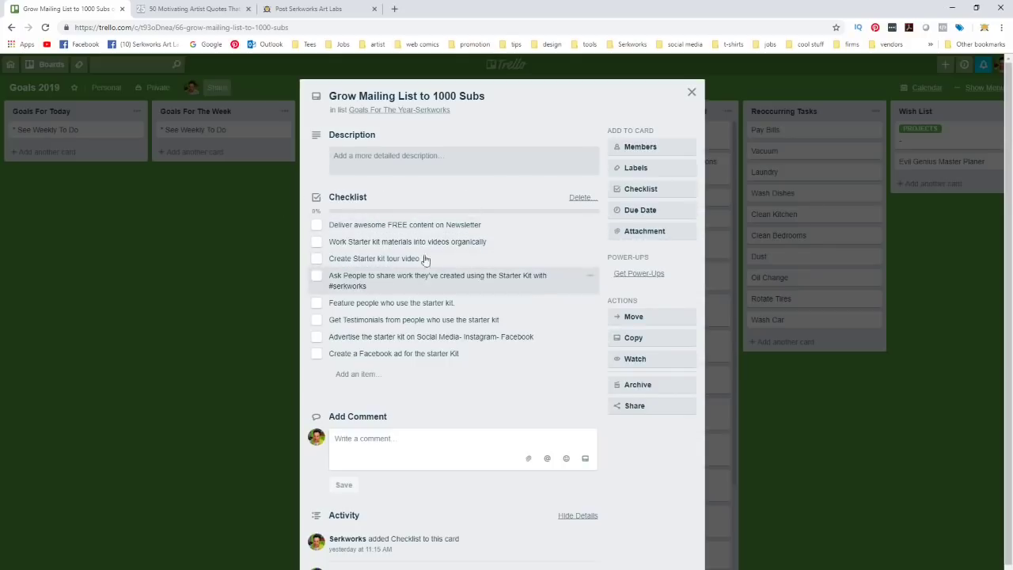
click(638, 193)
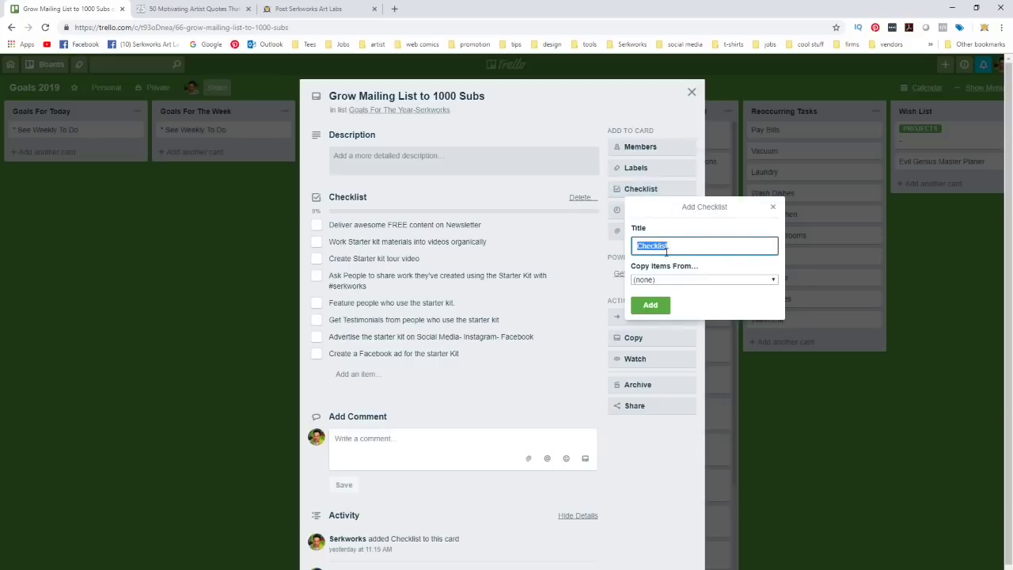
click(669, 242)
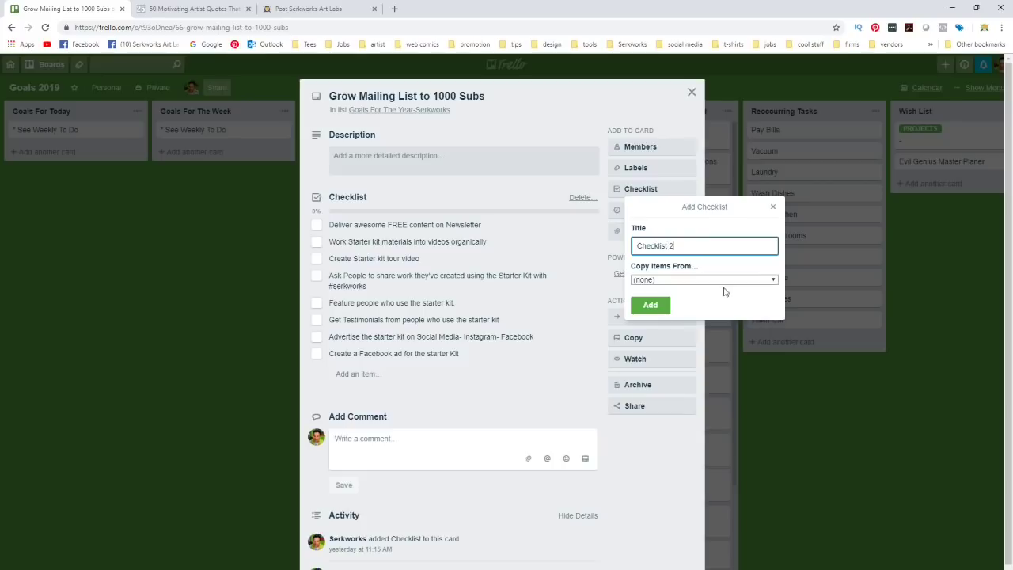
click(650, 307)
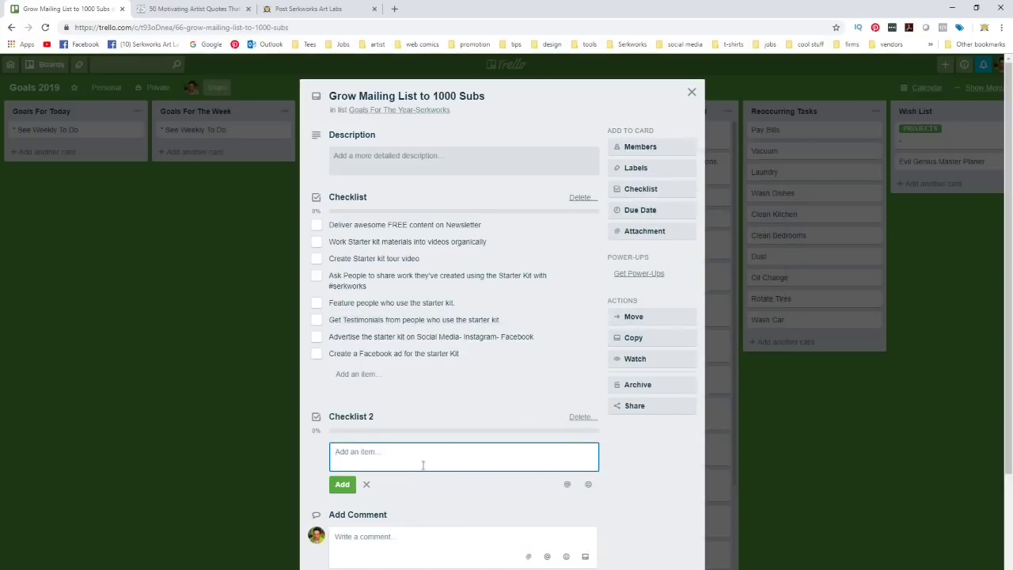
click(635, 480)
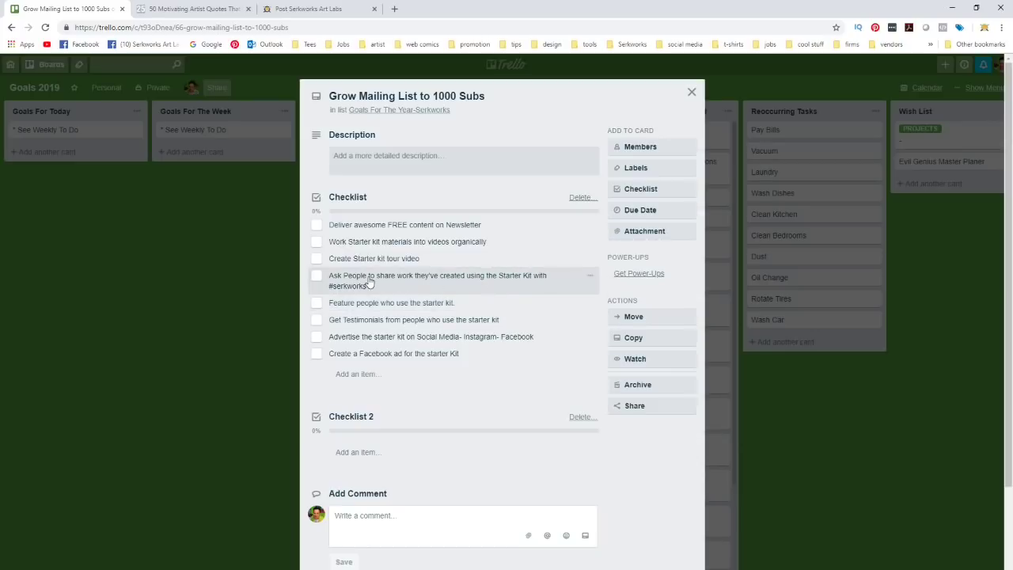
- Mark the first four items of the Grow Mailing List to 1000 Subs card's original checklist as complete and close the card
click(318, 227)
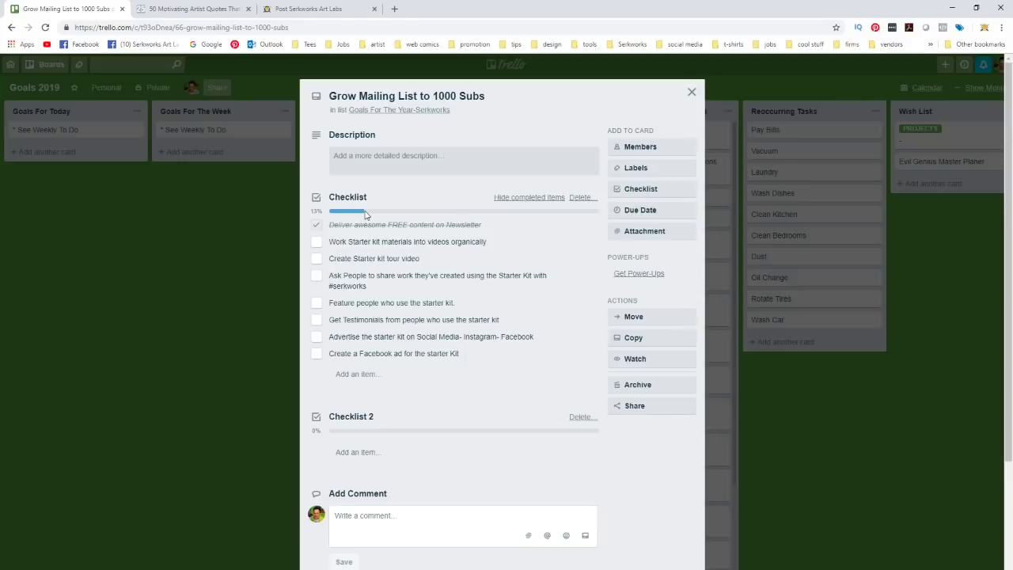
click(316, 242)
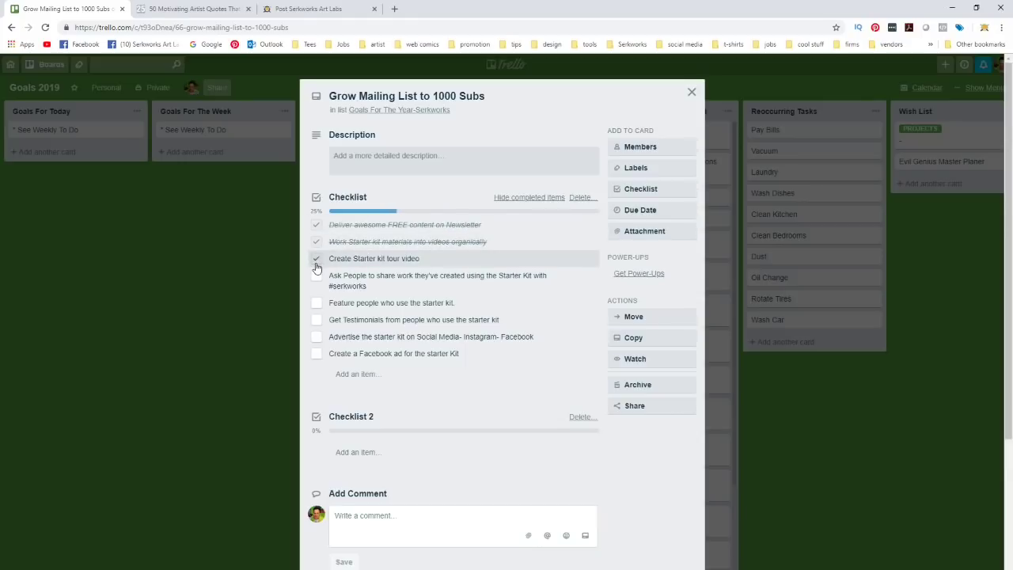
click(316, 261)
click(317, 276)
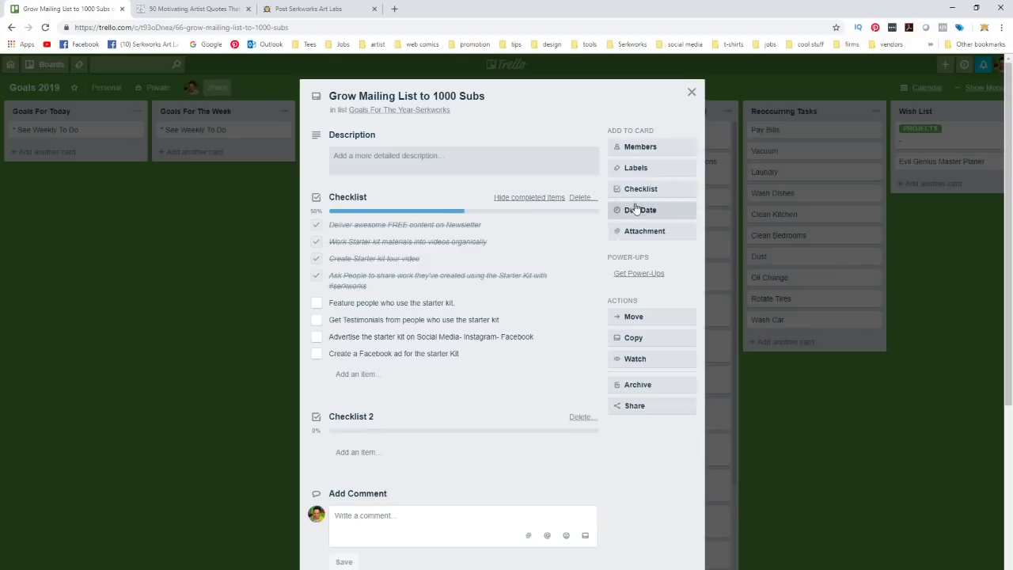
click(691, 93)
- Reopen the Grow Mailing List to 1000 Subs card, mark its four completed checklist items as incomplete and close the card
scroll(527, 435, down, 3)
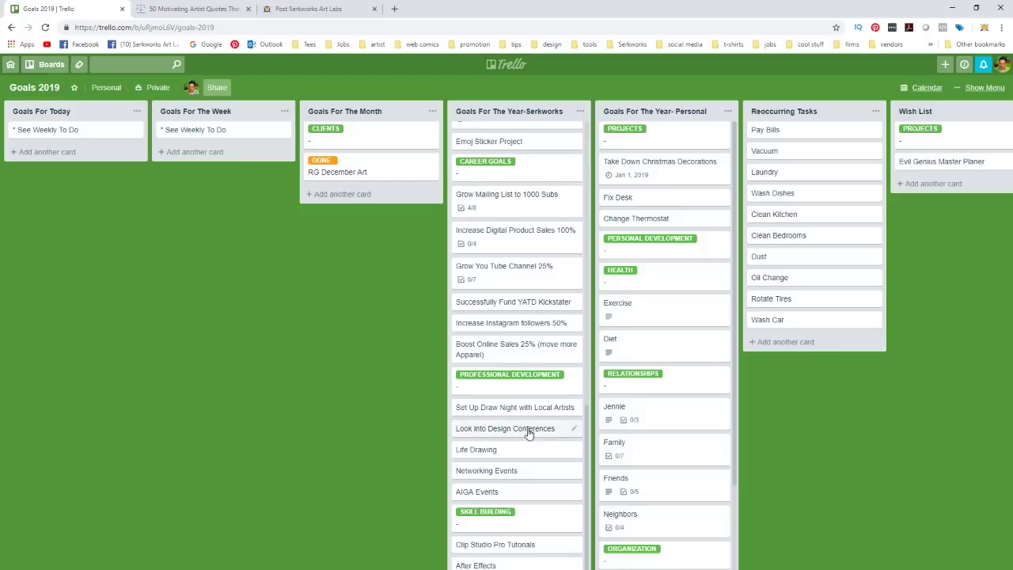
scroll(475, 316, up, 1)
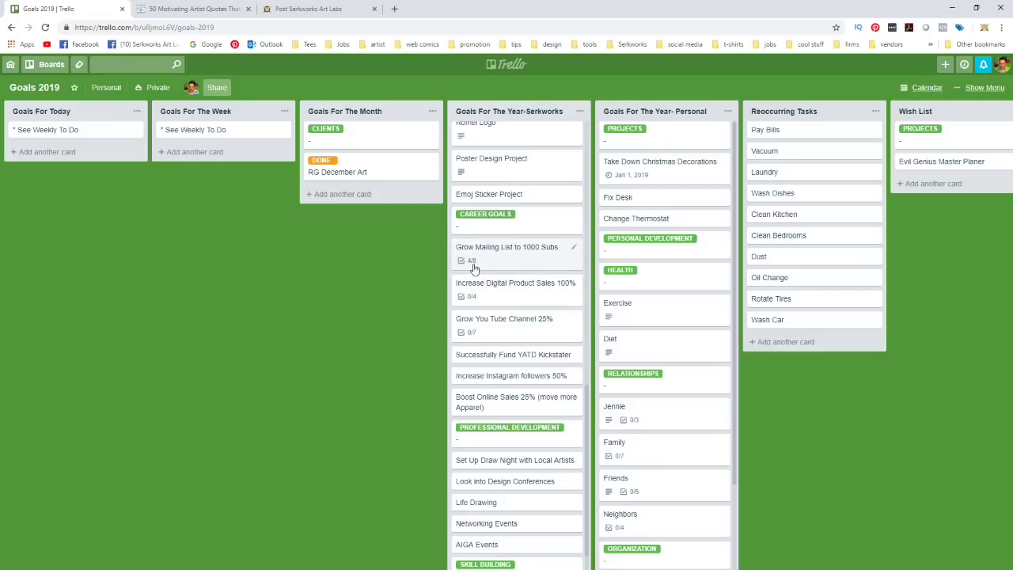
click(512, 253)
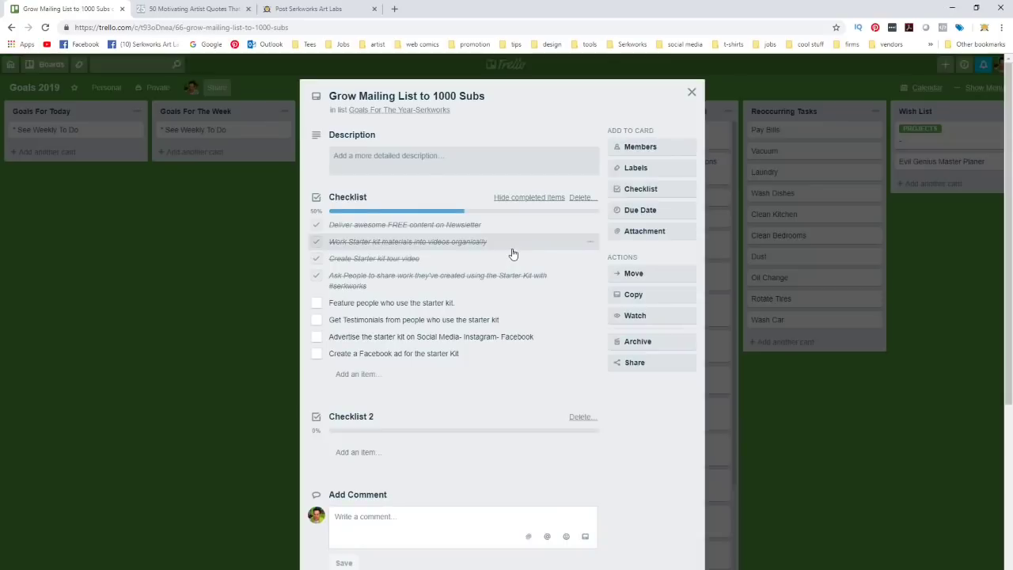
click(317, 225)
click(317, 242)
click(316, 259)
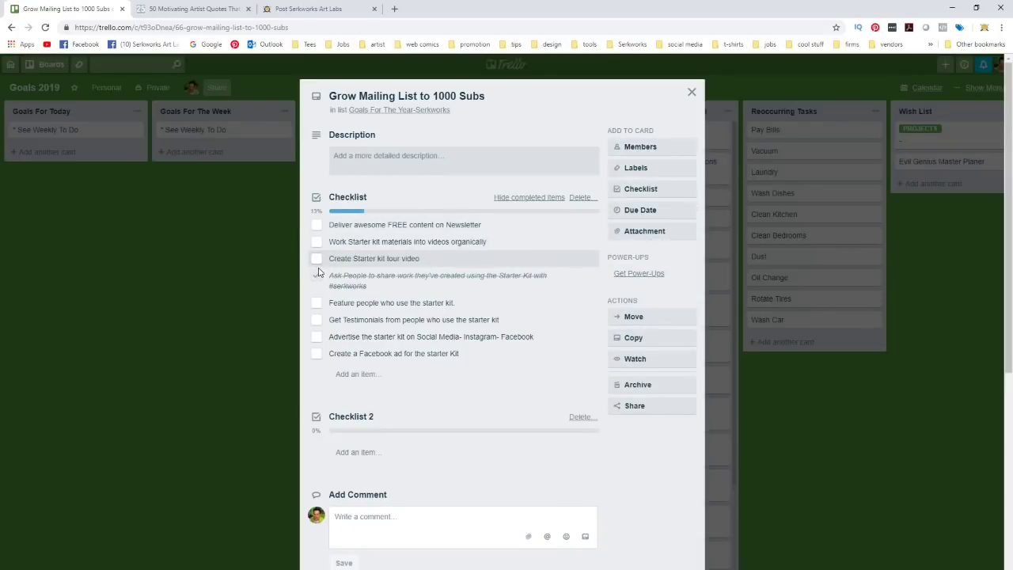
click(317, 281)
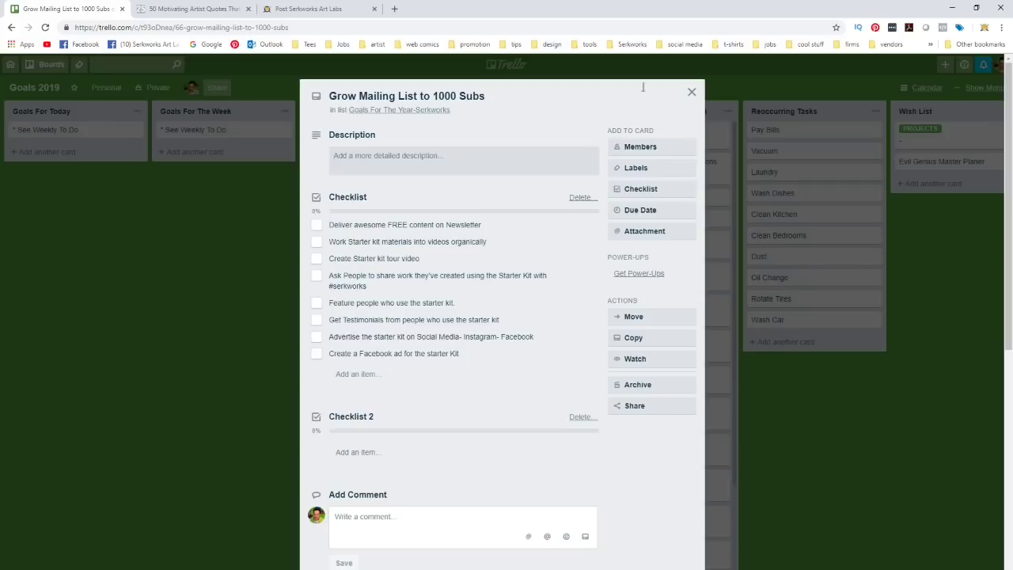
click(691, 92)
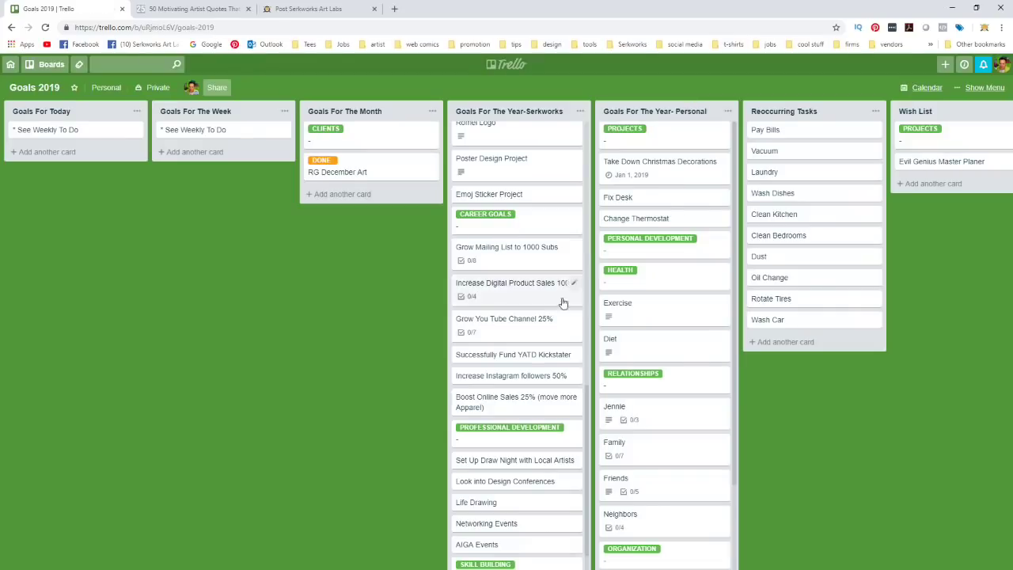
- Examine the board's monthly calendar view and the due date of the Take Down Christmas Decorations card, returning to the board
scroll(517, 348, up, 10)
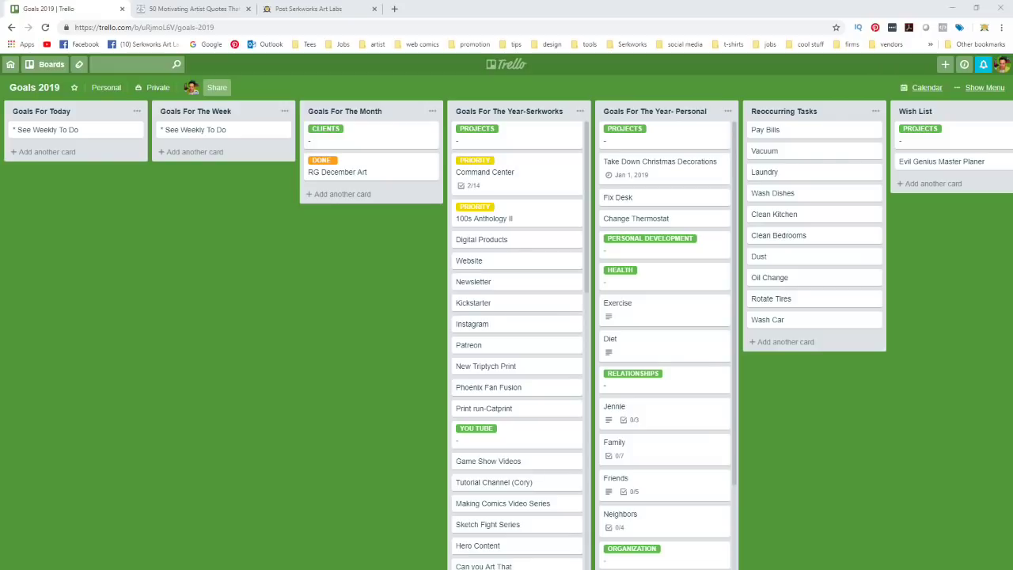
click(918, 88)
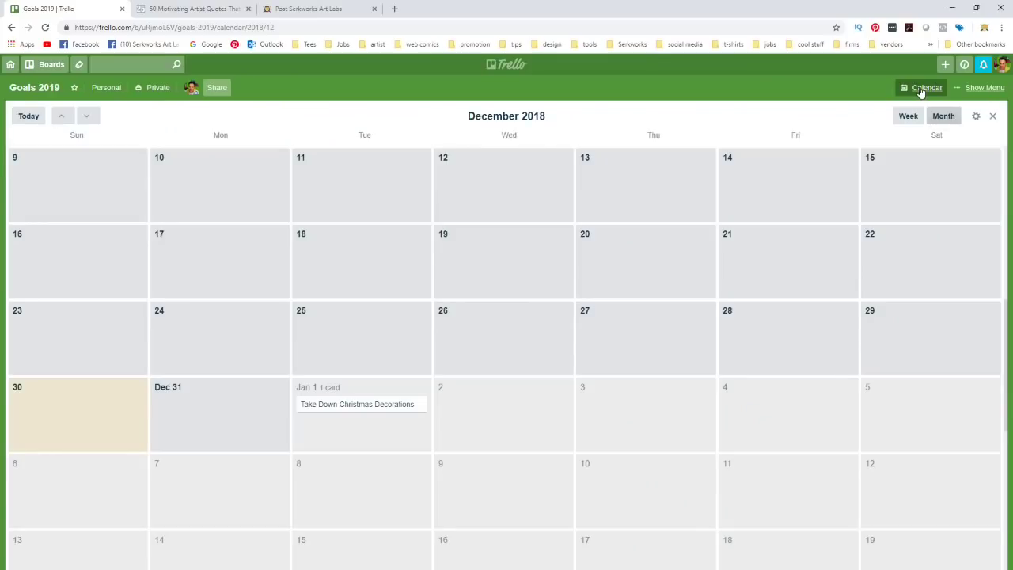
click(921, 88)
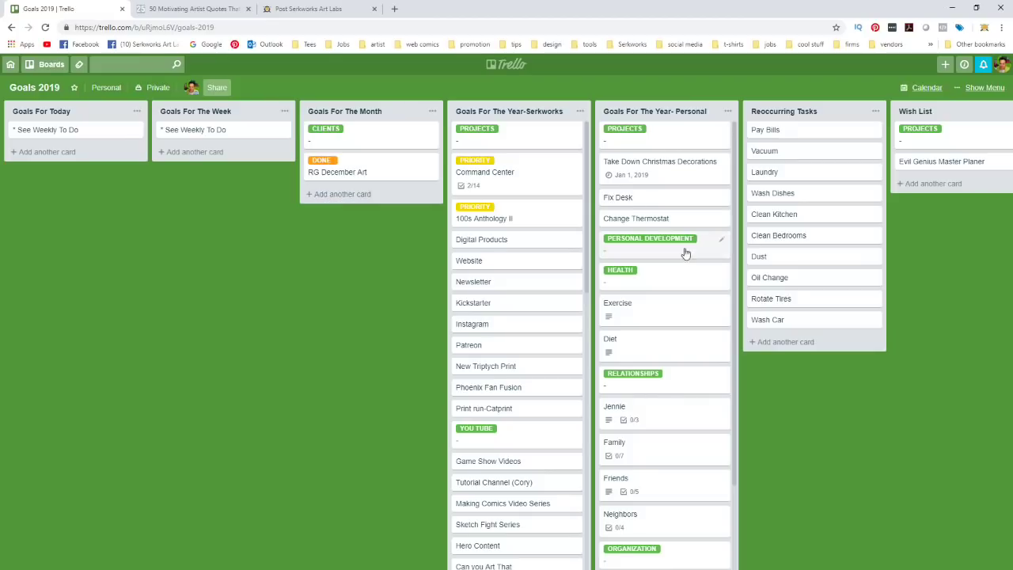
click(658, 174)
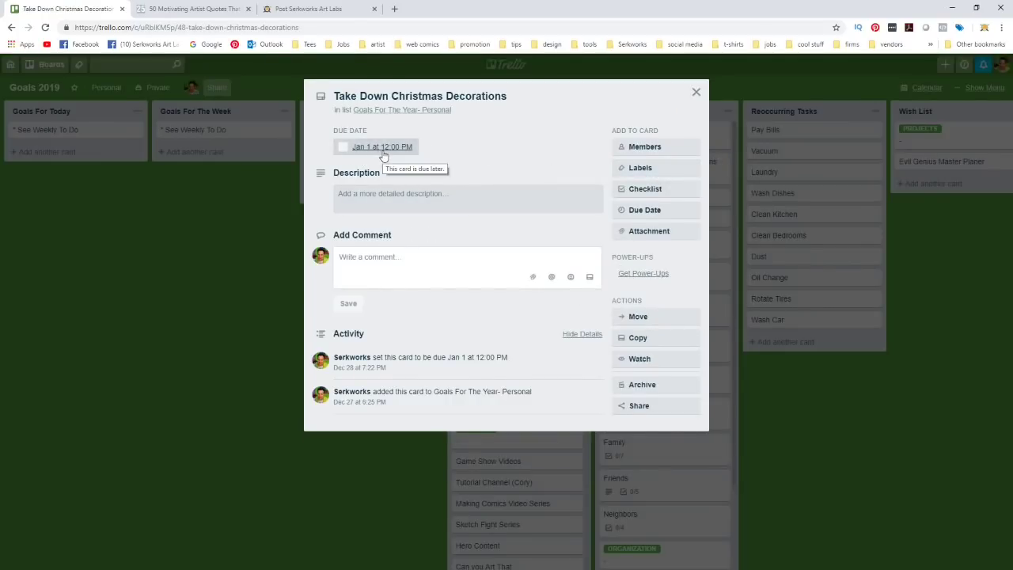
click(694, 93)
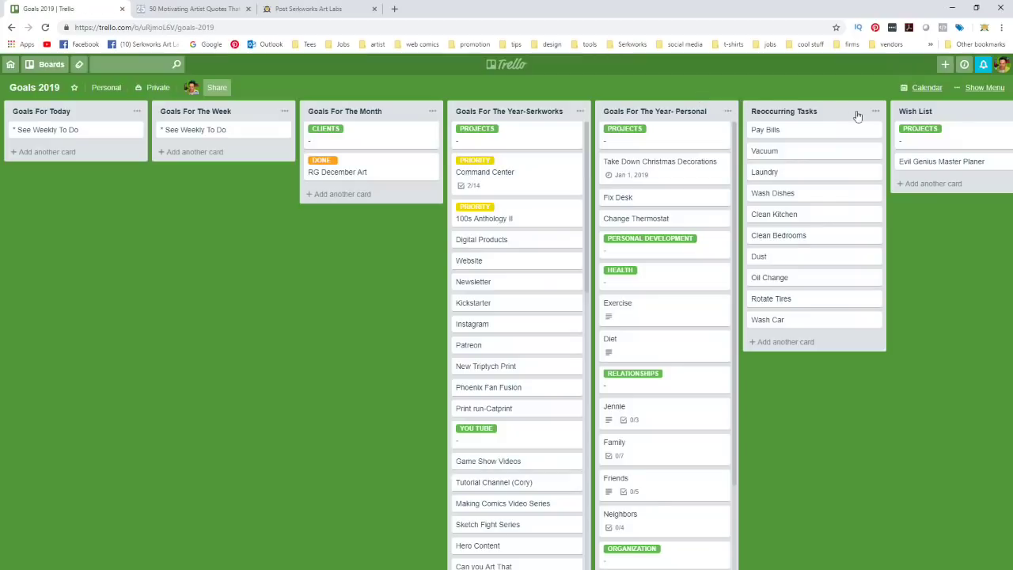
click(927, 88)
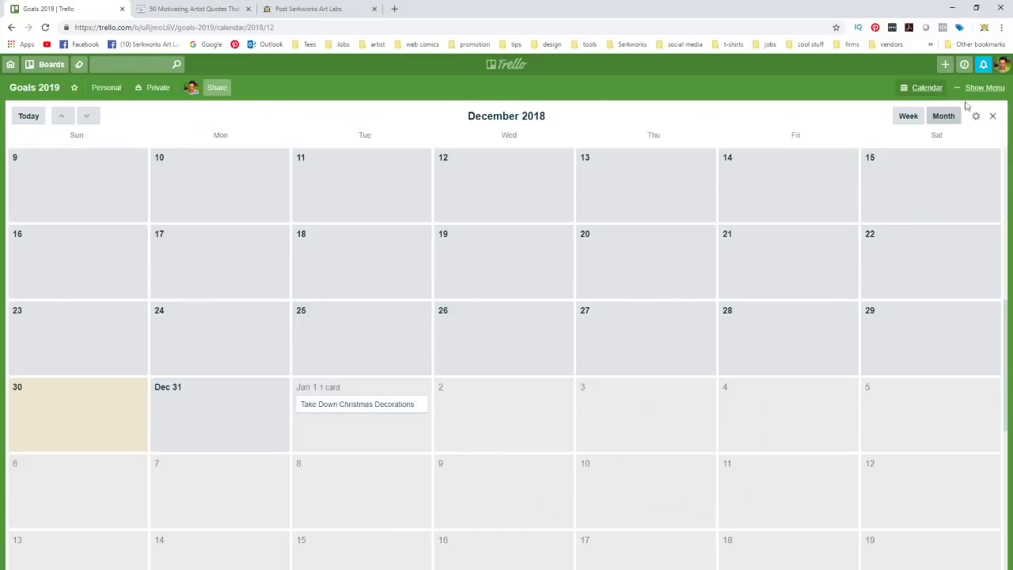
click(922, 86)
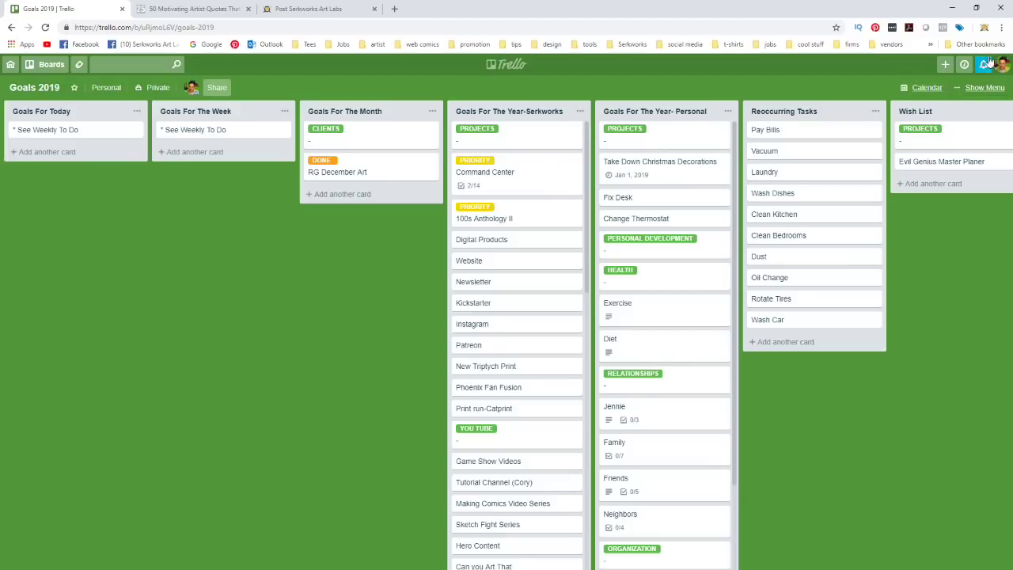
- Add a red thumbs-down sticker to the Vacuum card in the Reoccurring Tasks list
click(989, 87)
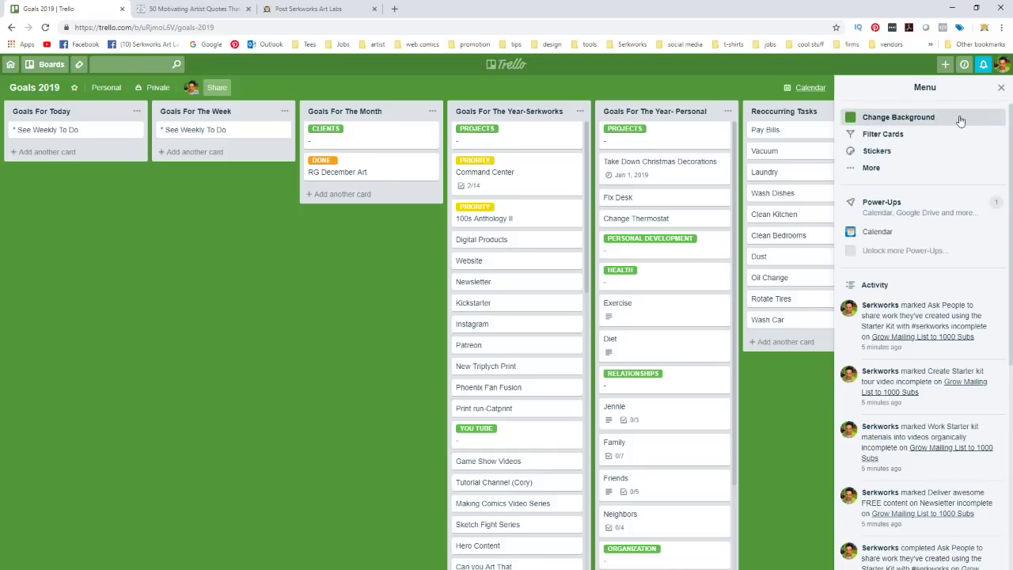
click(880, 155)
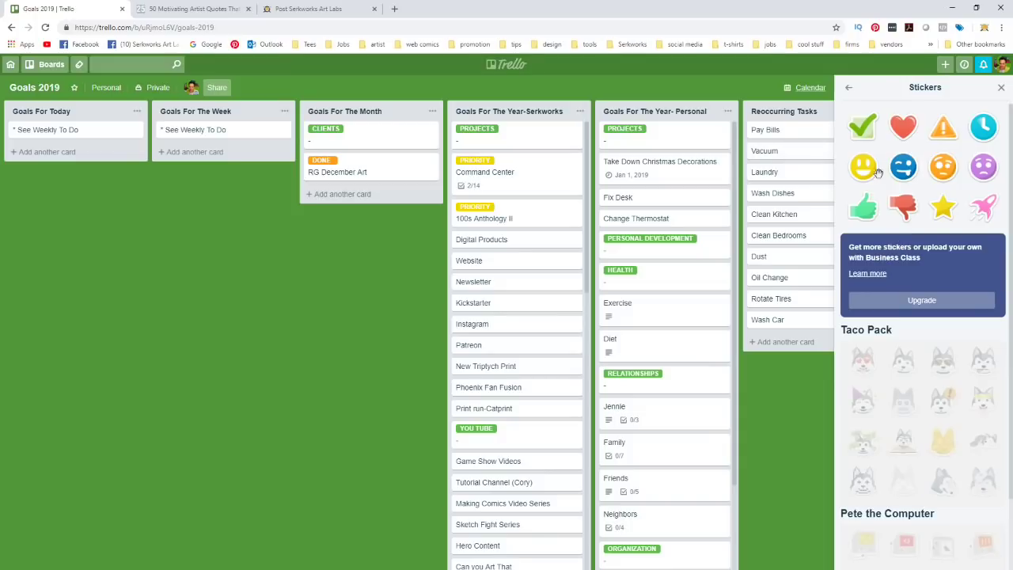
drag(903, 205, 805, 157)
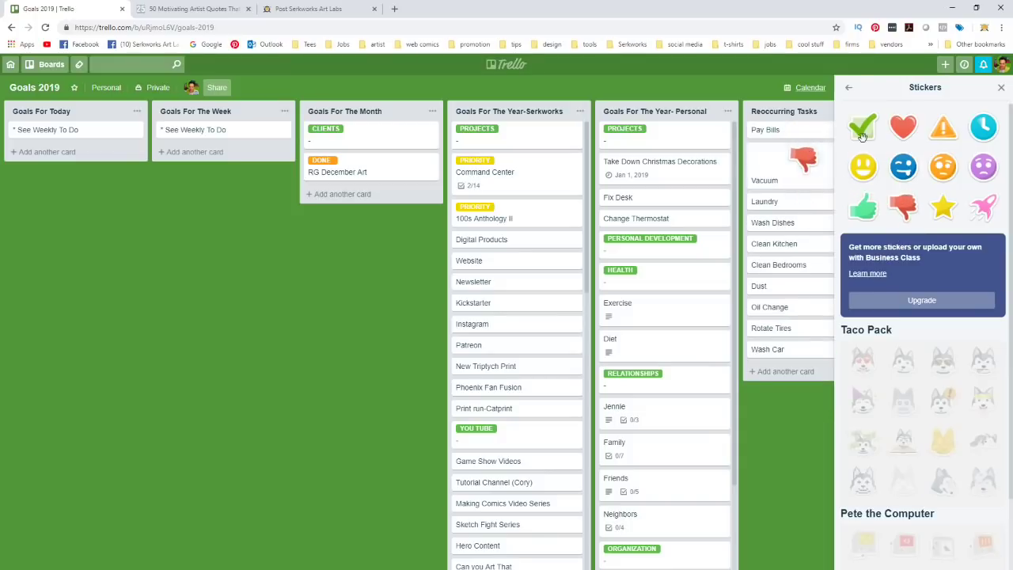
- Close the sticker collection, remove the thumbs-down sticker from the Vacuum card and hide the board menu
click(1000, 88)
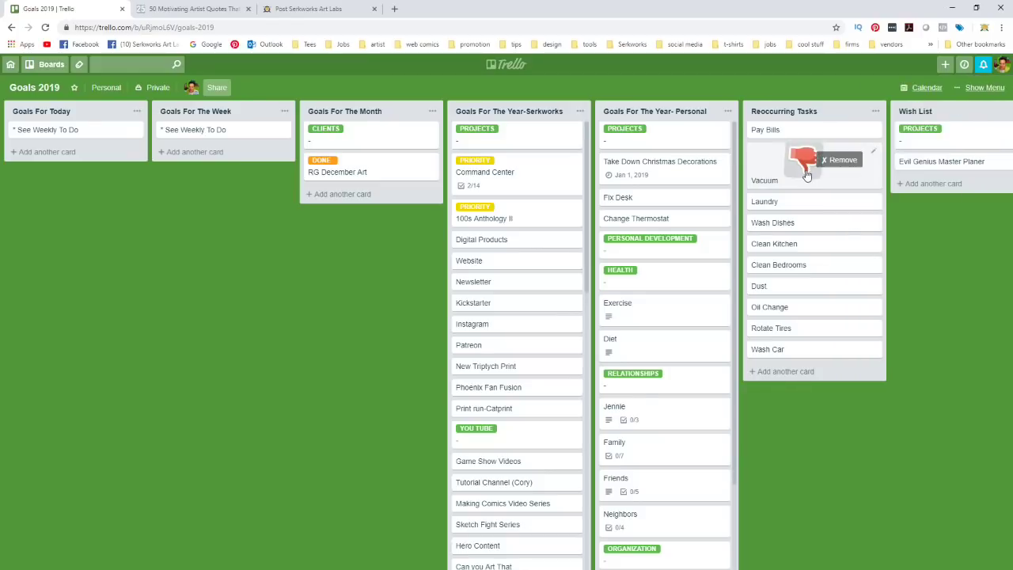
drag(816, 162, 851, 150)
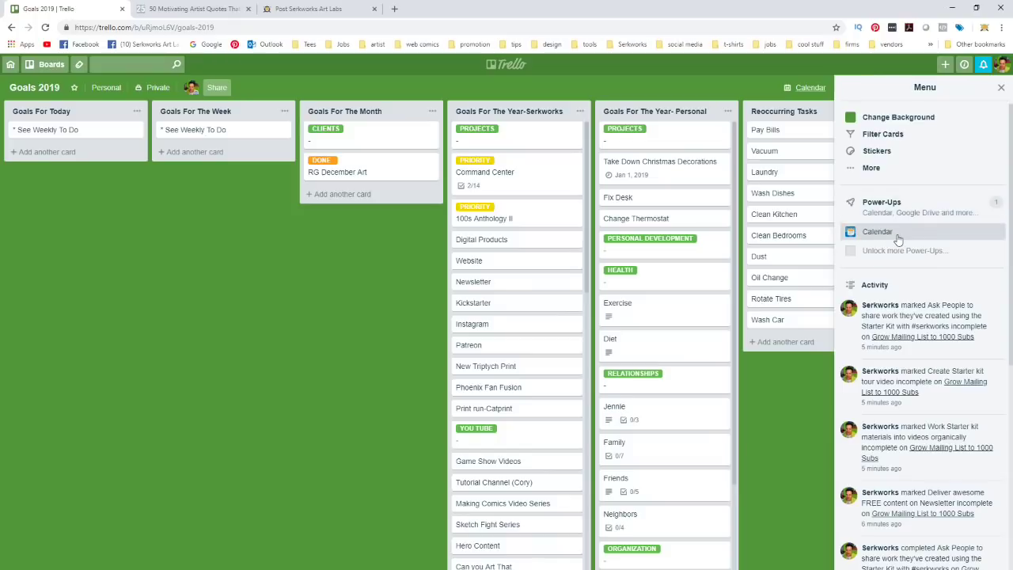
key(Escape)
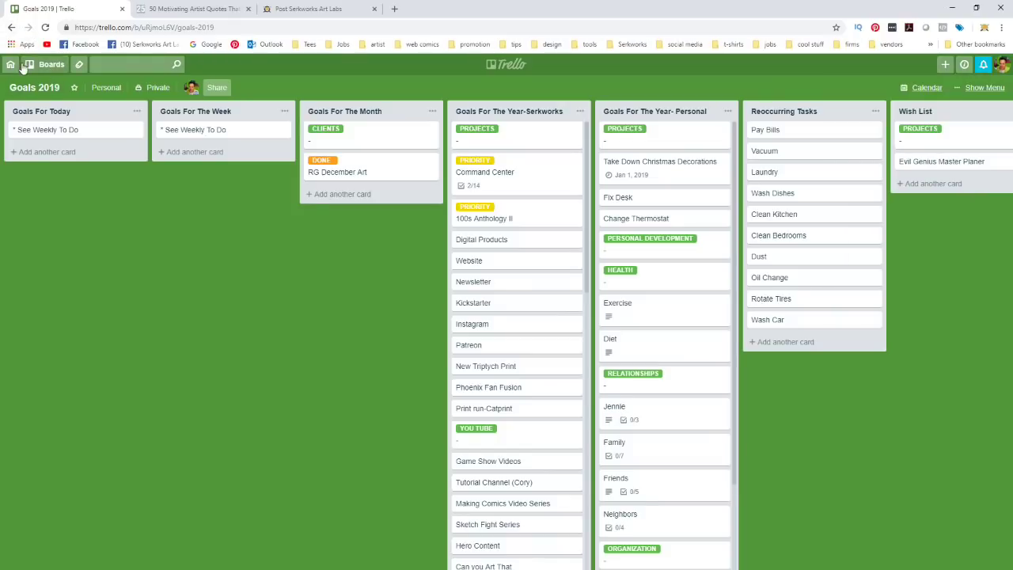
- Leave the Goals 2019 board and open the Comics board from the overview of all boards
click(44, 67)
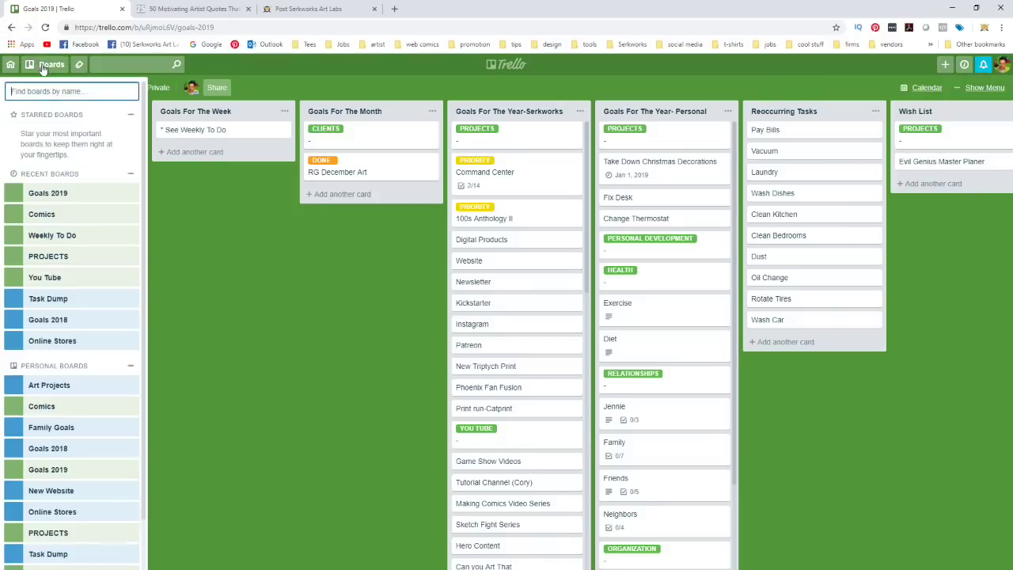
click(11, 65)
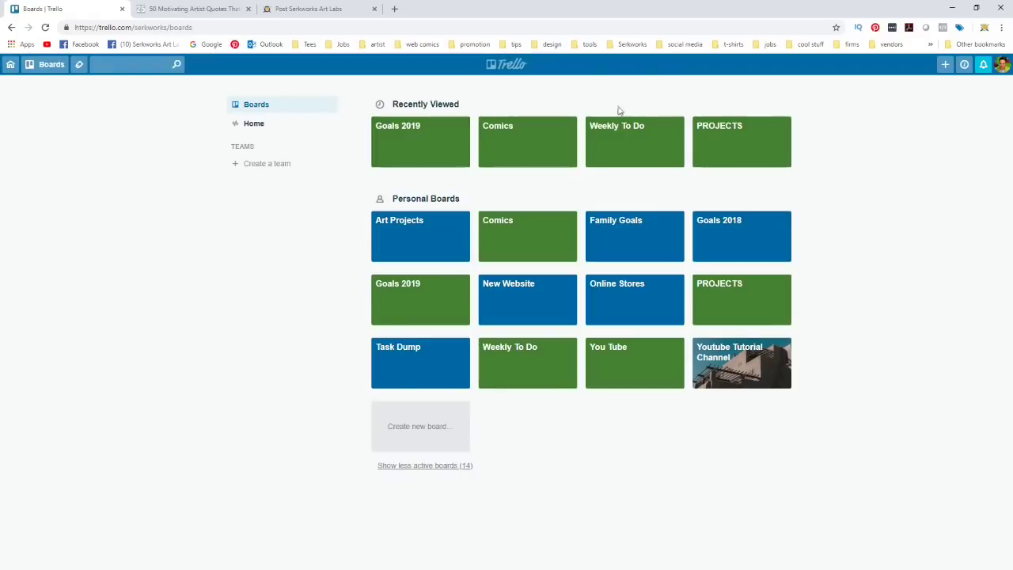
click(535, 140)
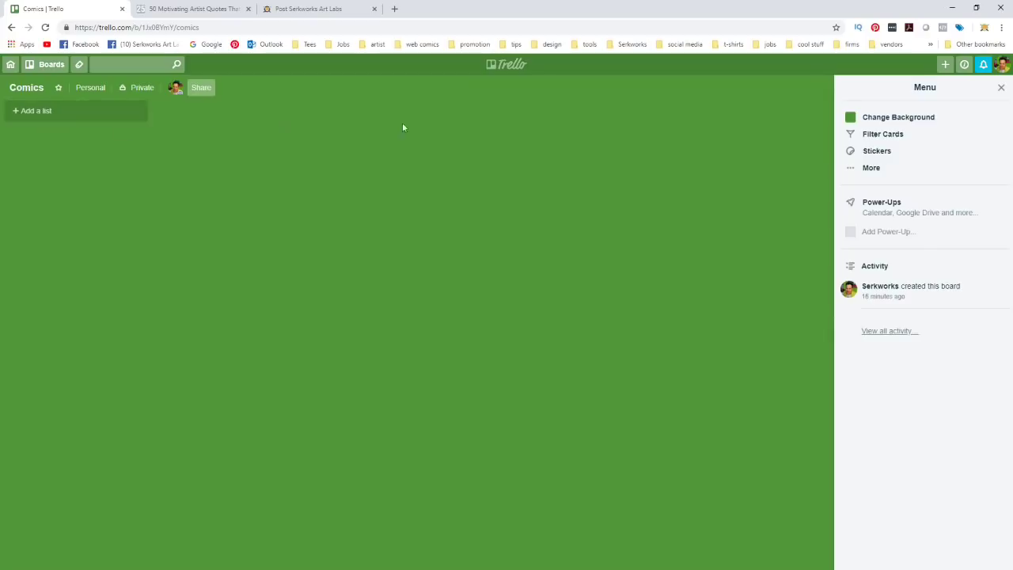
- Enable the Calendar Power-Up from the Essential Power-Ups on the Comics board and hide the board menu
click(892, 210)
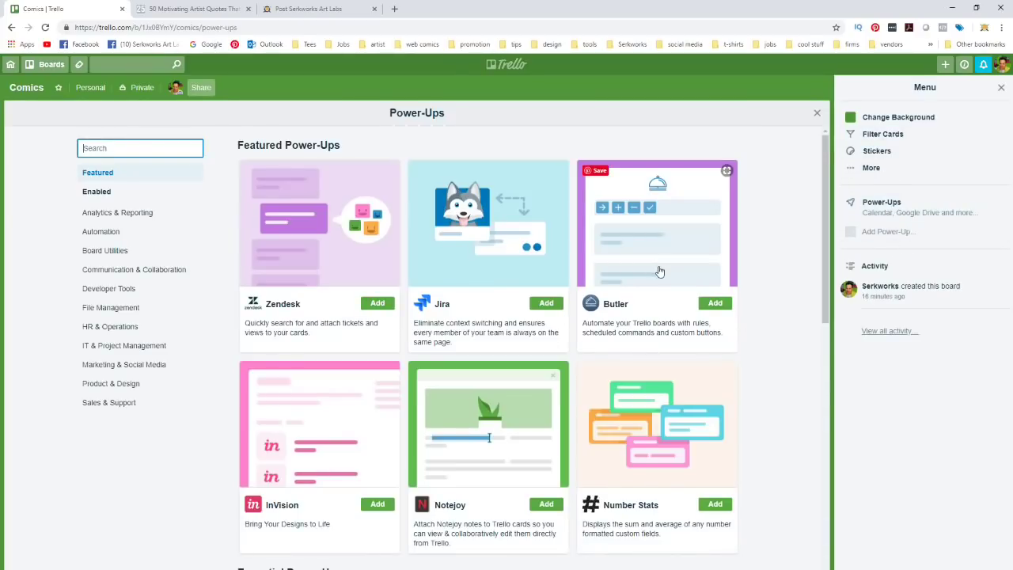
scroll(663, 274, down, 2)
scroll(664, 273, down, 5)
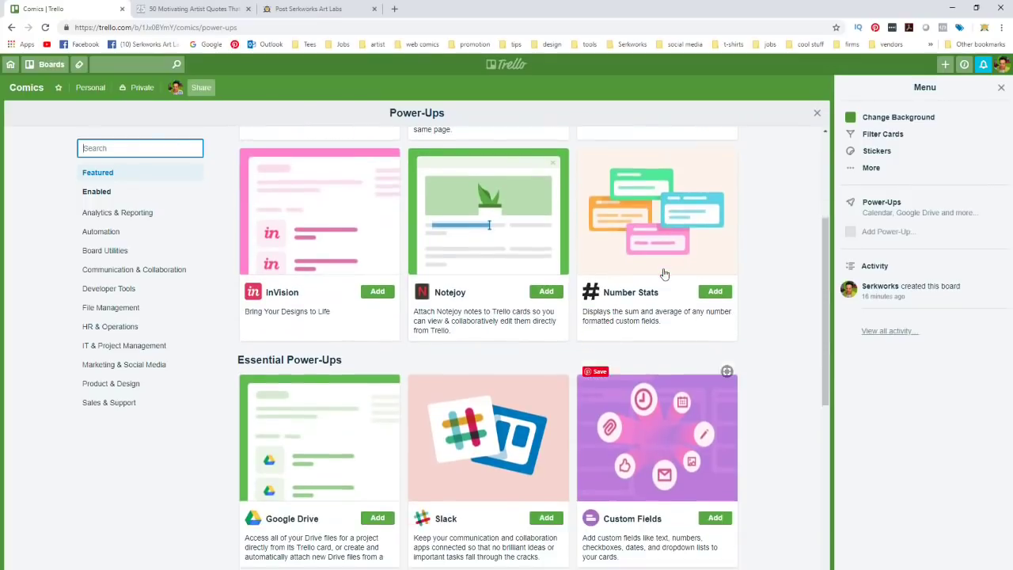
scroll(664, 273, down, 2)
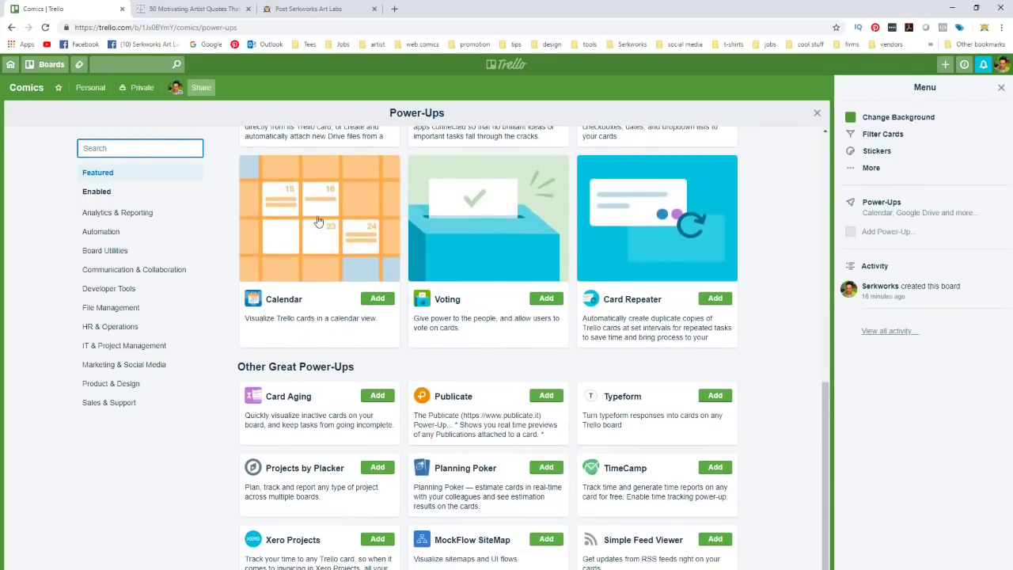
click(375, 298)
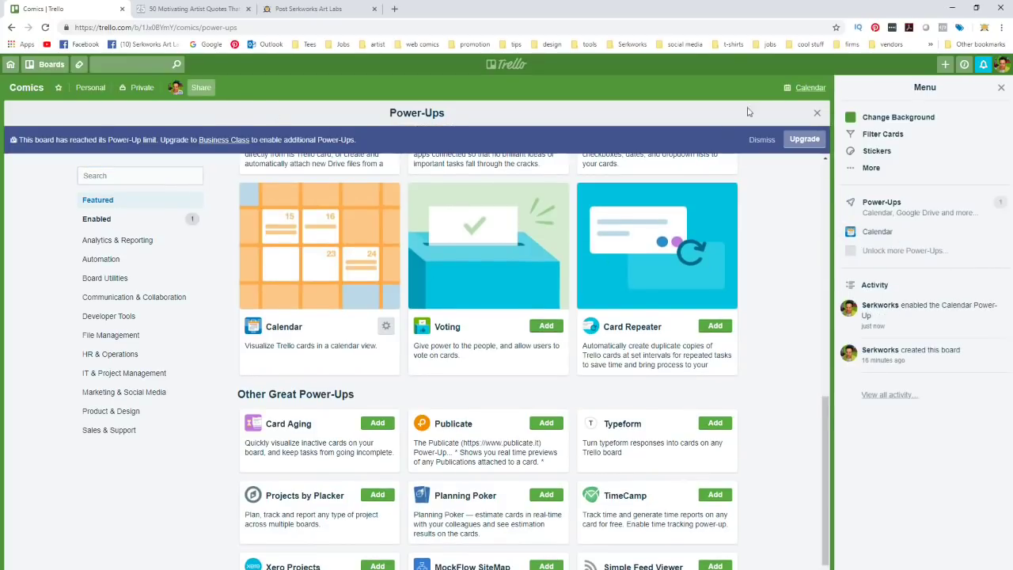
click(1000, 88)
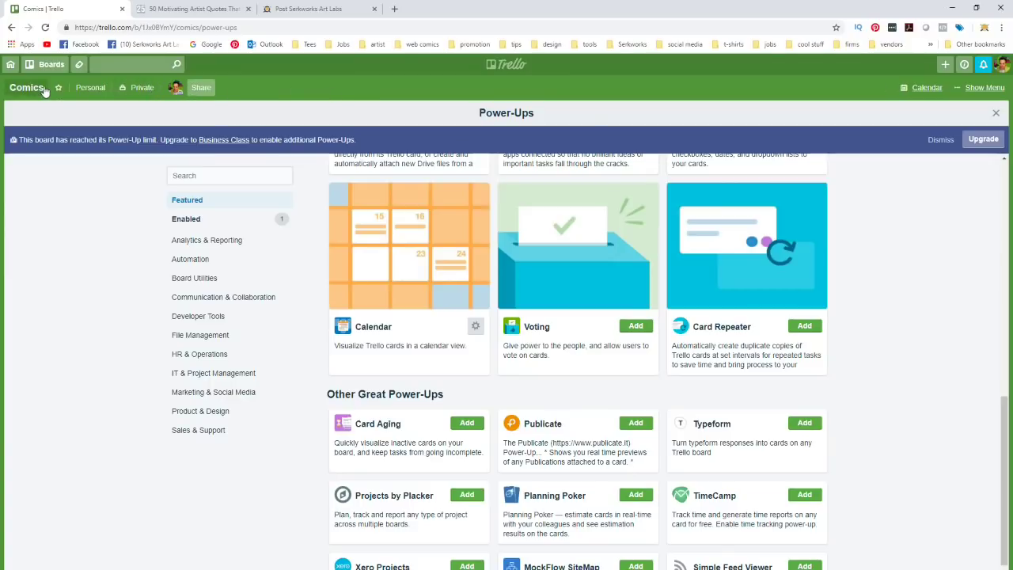
- Return to the overview of all boards and reopen the Goals 2019 board to view its lists
click(11, 66)
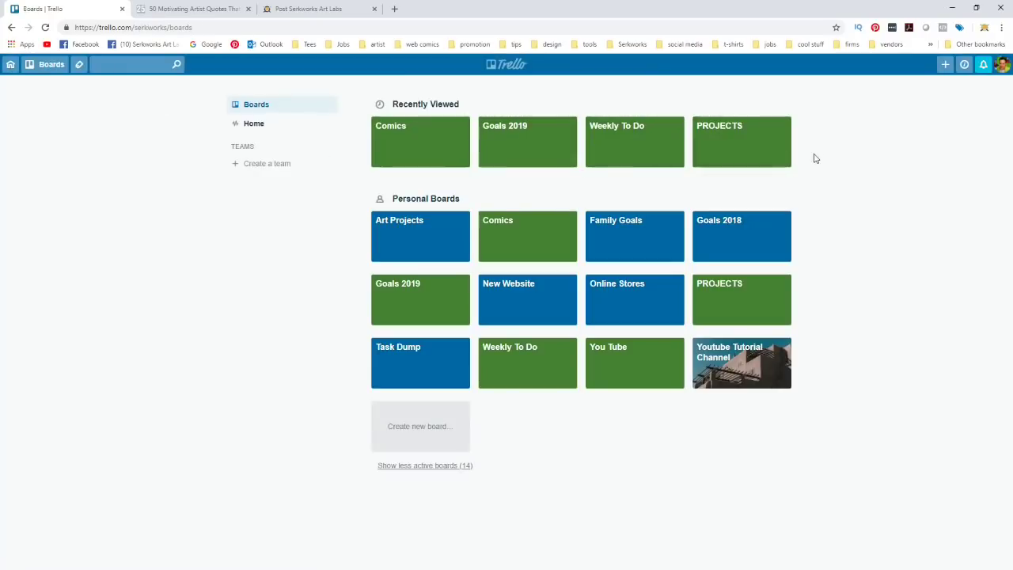
click(507, 135)
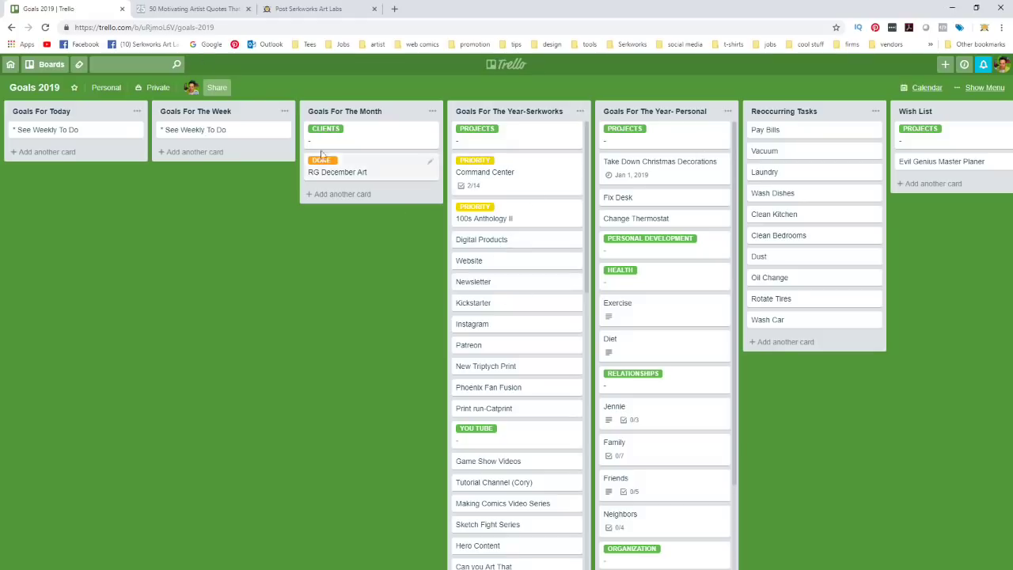
scroll(507, 352, down, 1)
scroll(511, 355, up, 1)
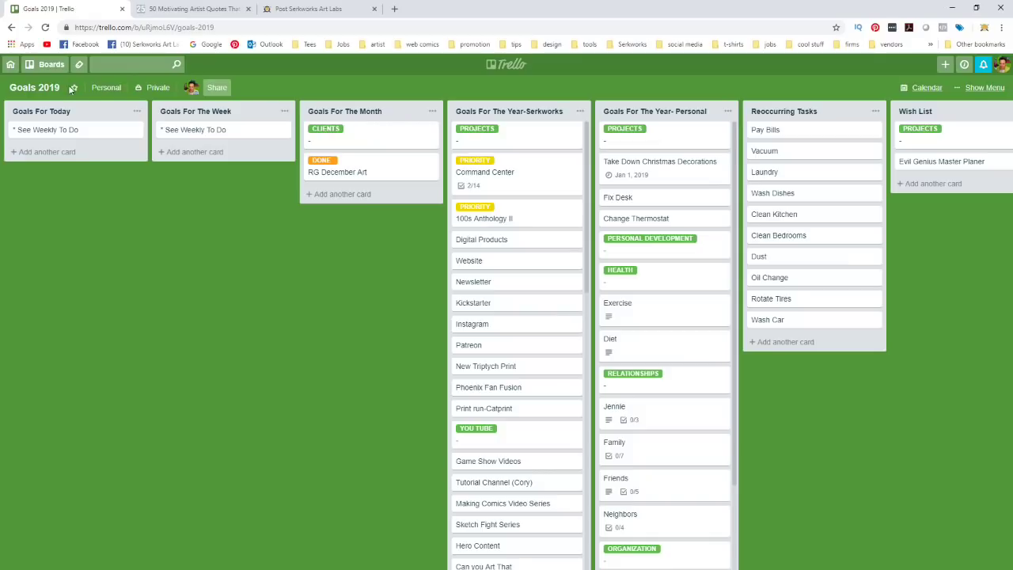
- Open the PROJECTS board, check the due date settings of the 100s Thumbnails card in the 100s Anthology II list and close the card
click(11, 65)
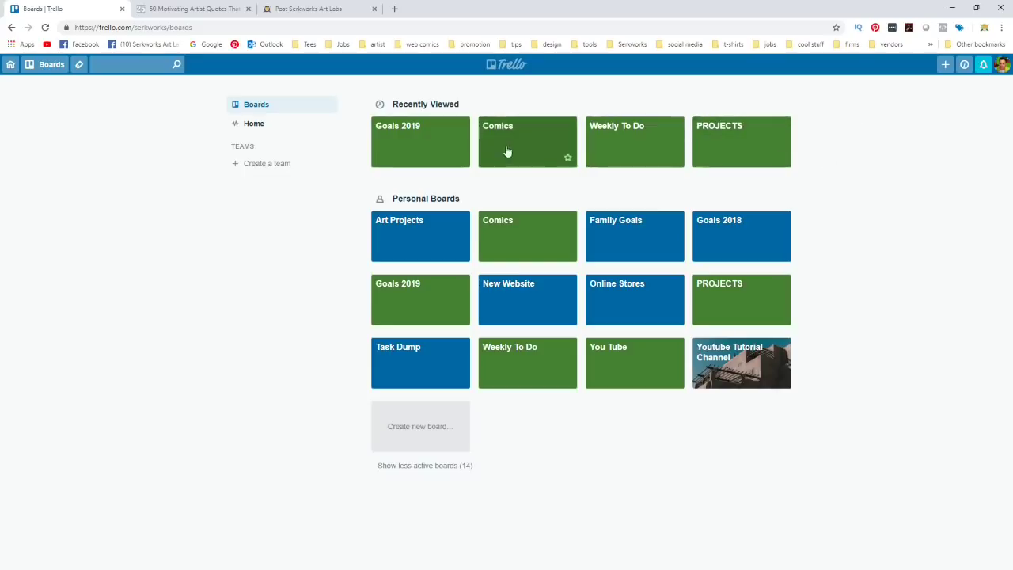
click(745, 139)
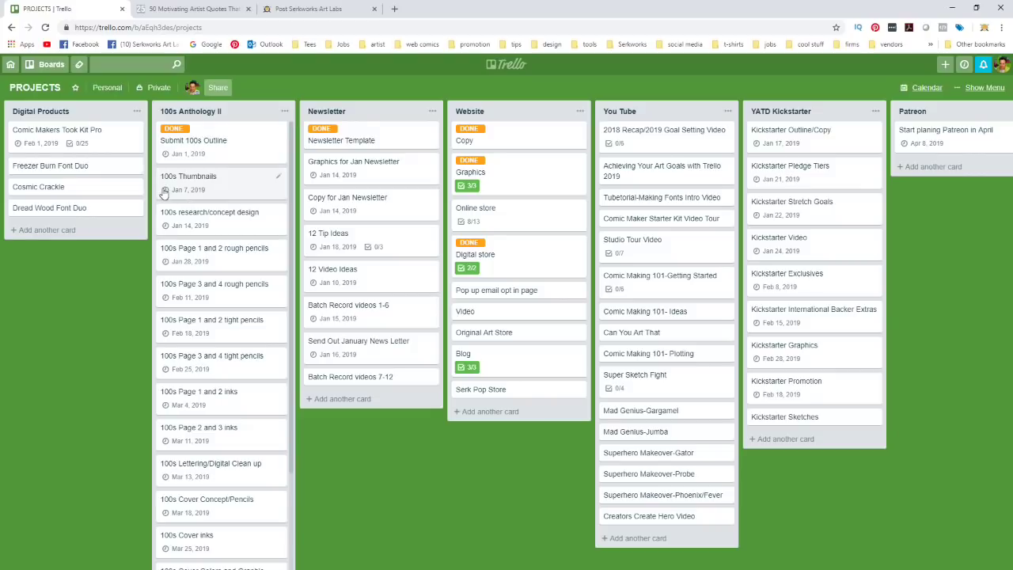
click(202, 188)
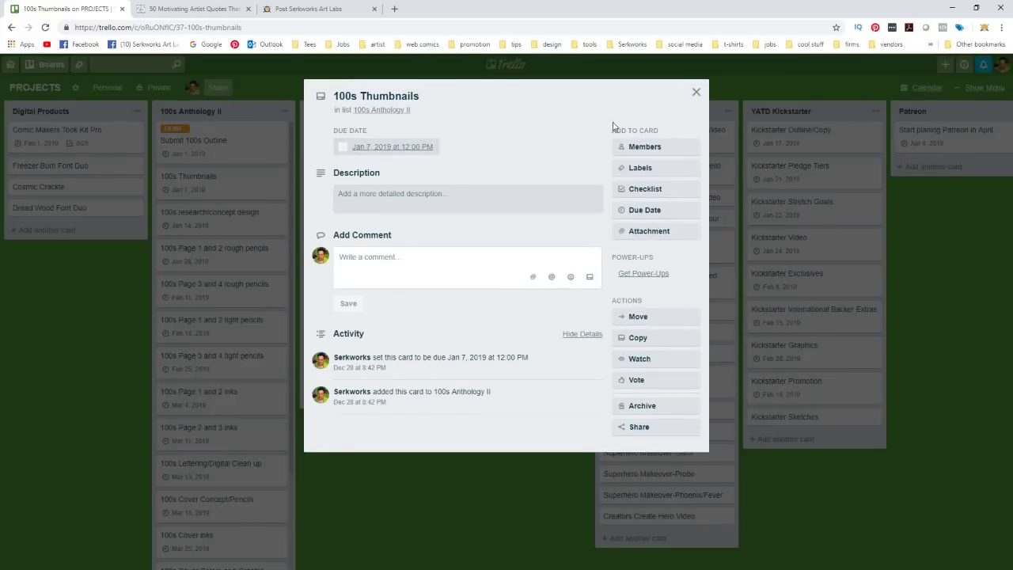
click(648, 212)
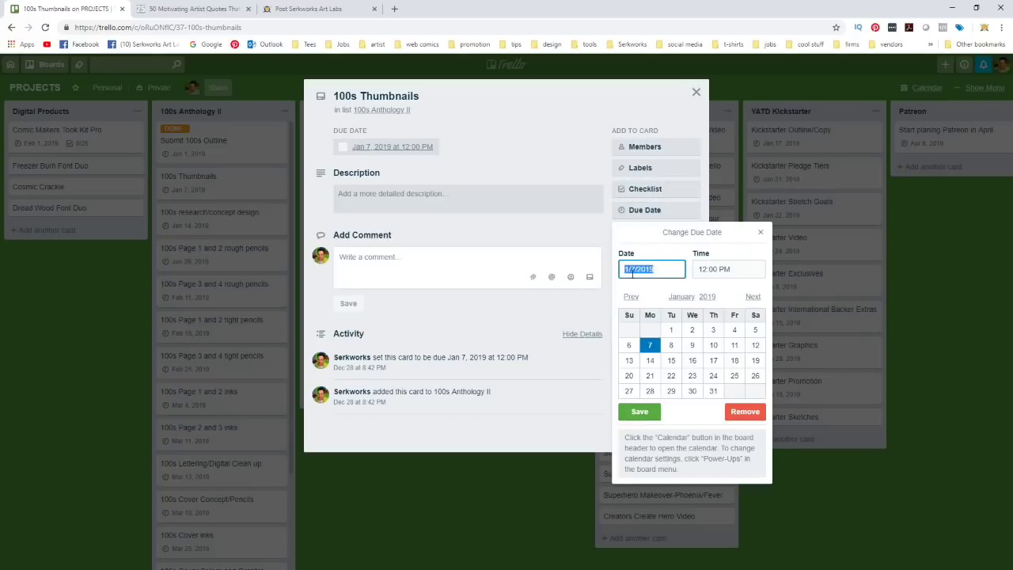
click(640, 411)
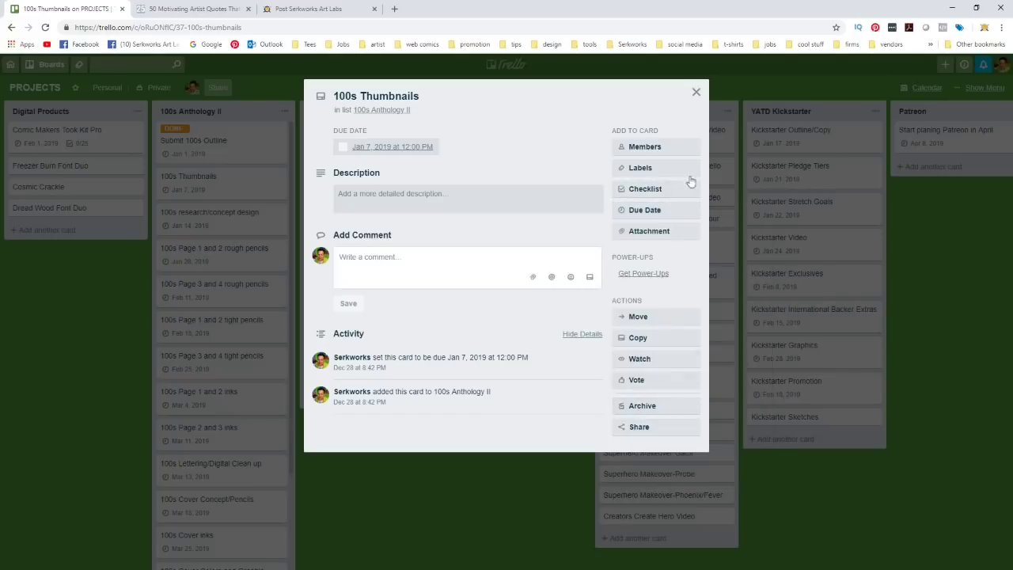
click(695, 93)
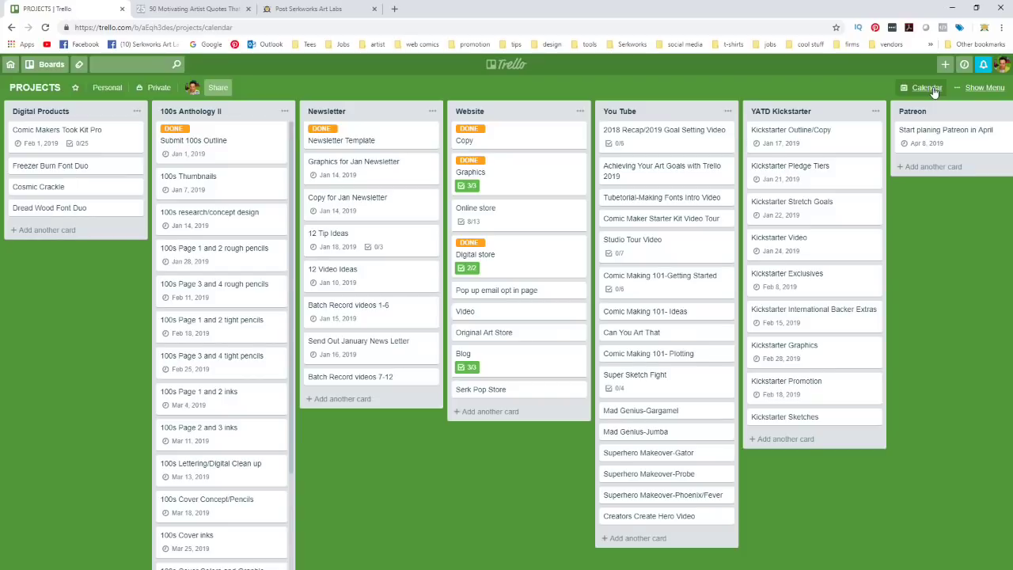
- Examine the scheduled cards in the PROJECTS board's monthly calendar from January through April 2019, returning to January
click(926, 87)
scroll(733, 379, down, 4)
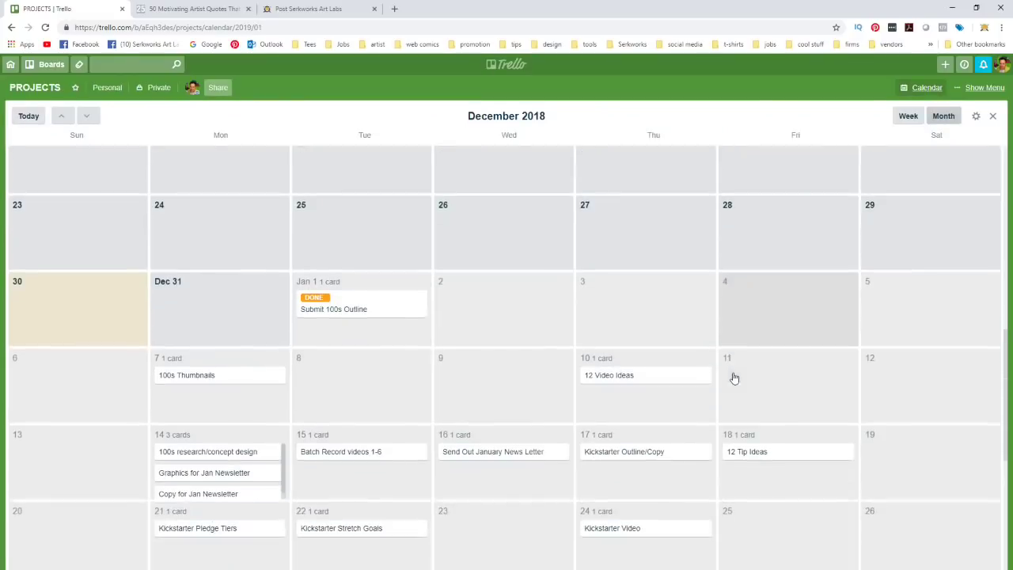
scroll(689, 374, down, 6)
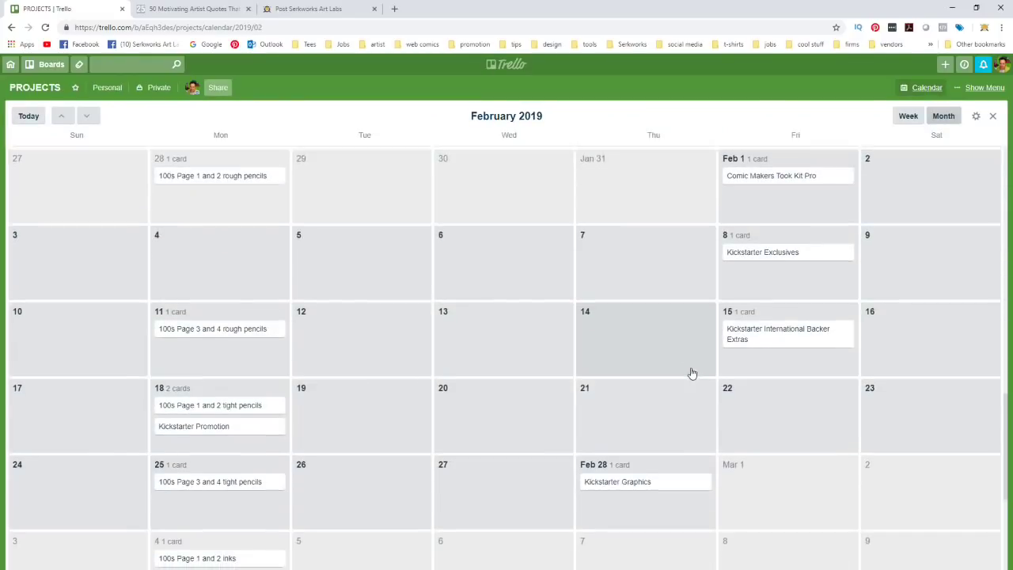
scroll(692, 373, down, 5)
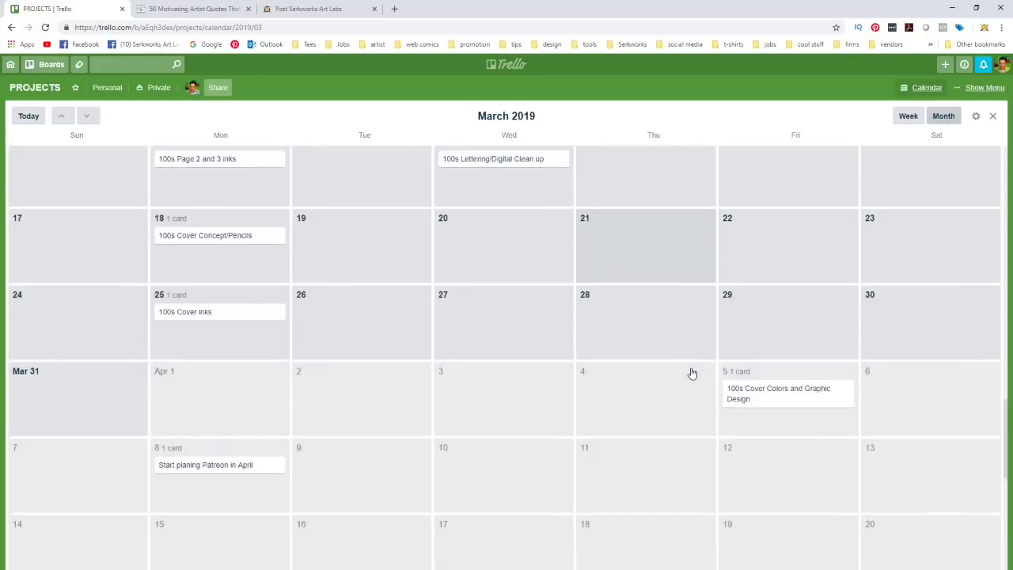
scroll(692, 373, up, 3)
scroll(692, 372, up, 12)
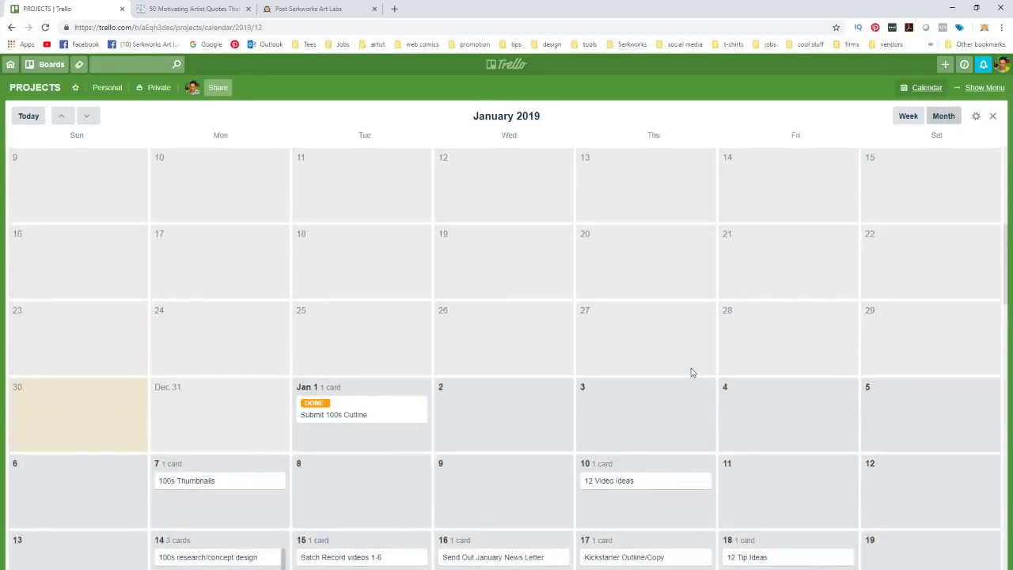
scroll(692, 372, down, 5)
scroll(692, 368, up, 3)
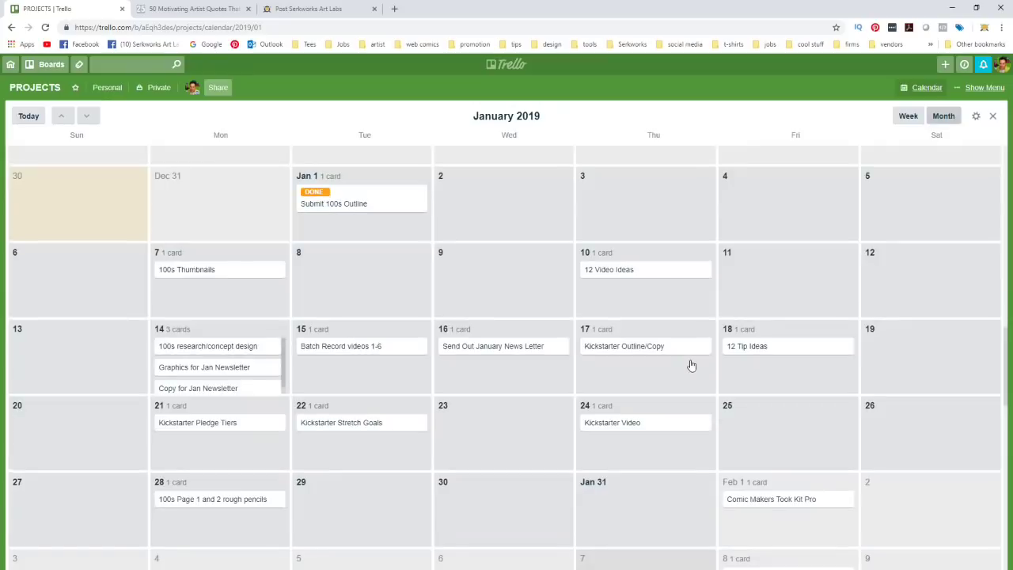
- Examine the upcoming due cards from all boards in the Home page's Up Next feed, expanding it twice to show more cards
click(10, 66)
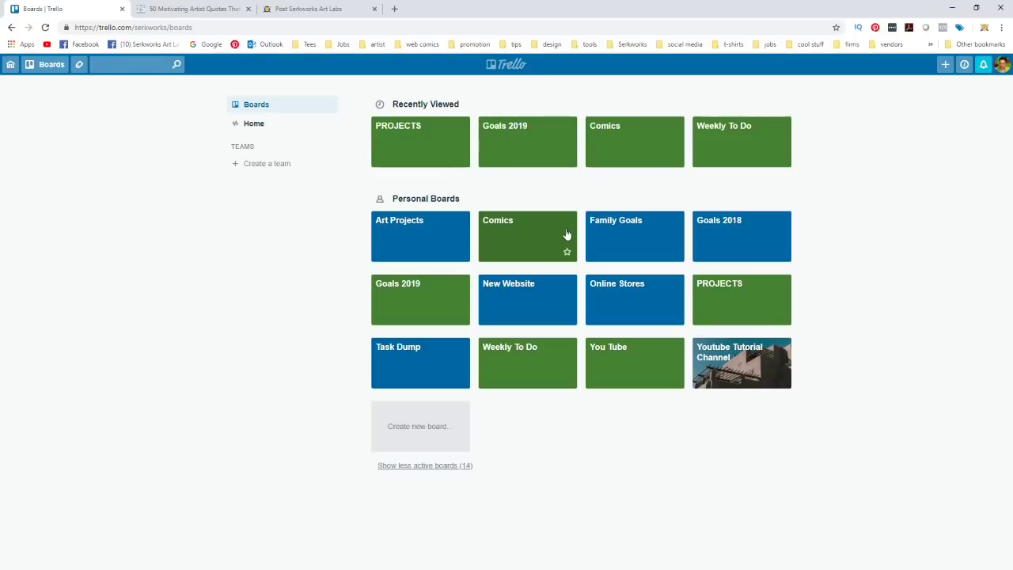
click(254, 126)
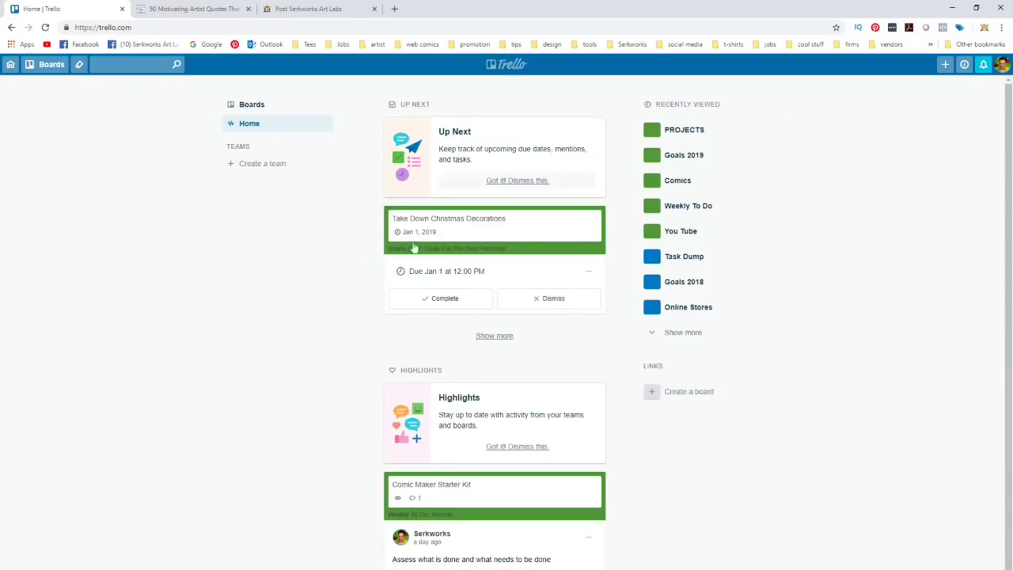
click(494, 336)
scroll(547, 296, down, 1)
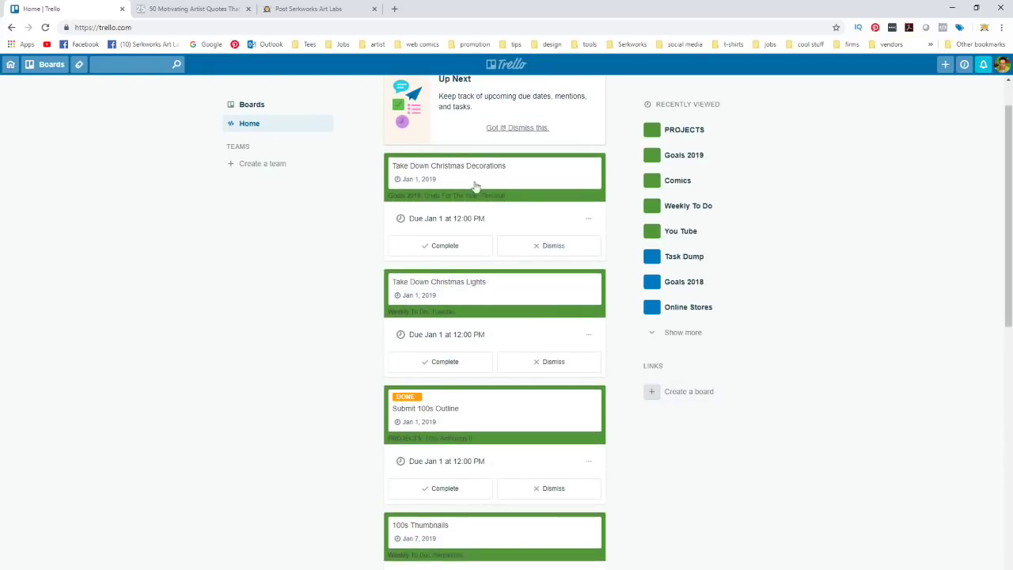
scroll(518, 288, down, 1)
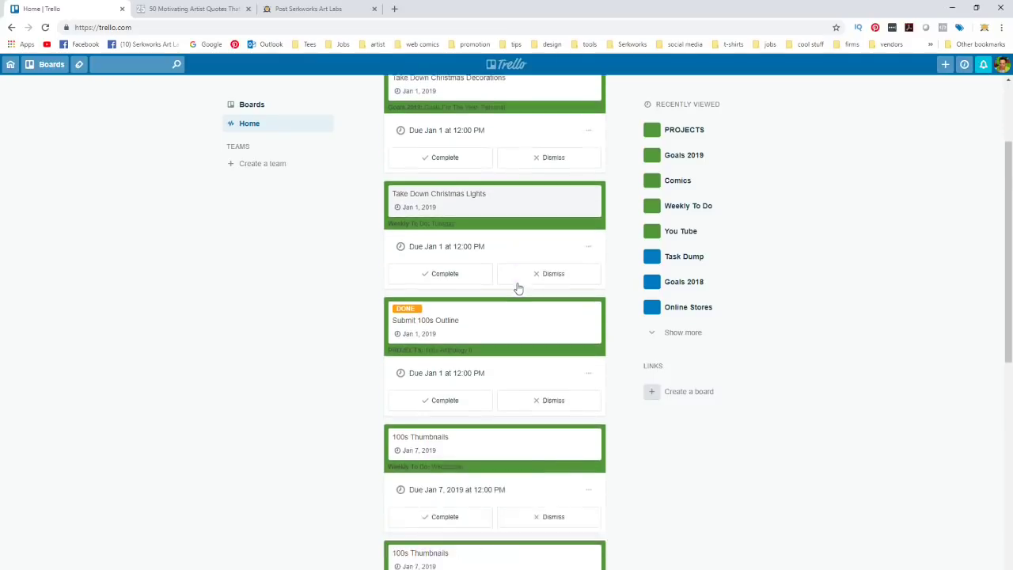
scroll(517, 289, down, 8)
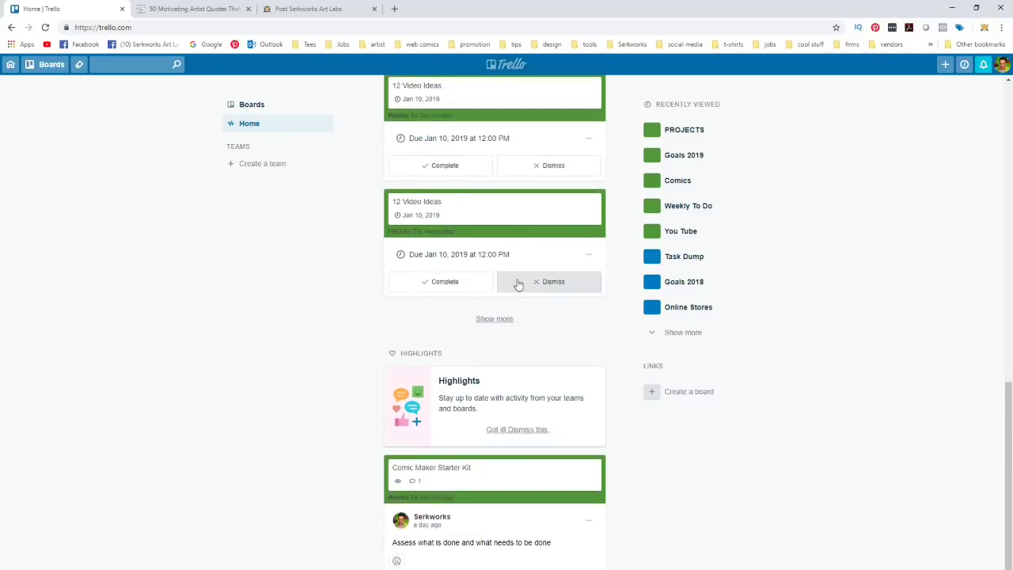
click(499, 319)
scroll(505, 320, down, 5)
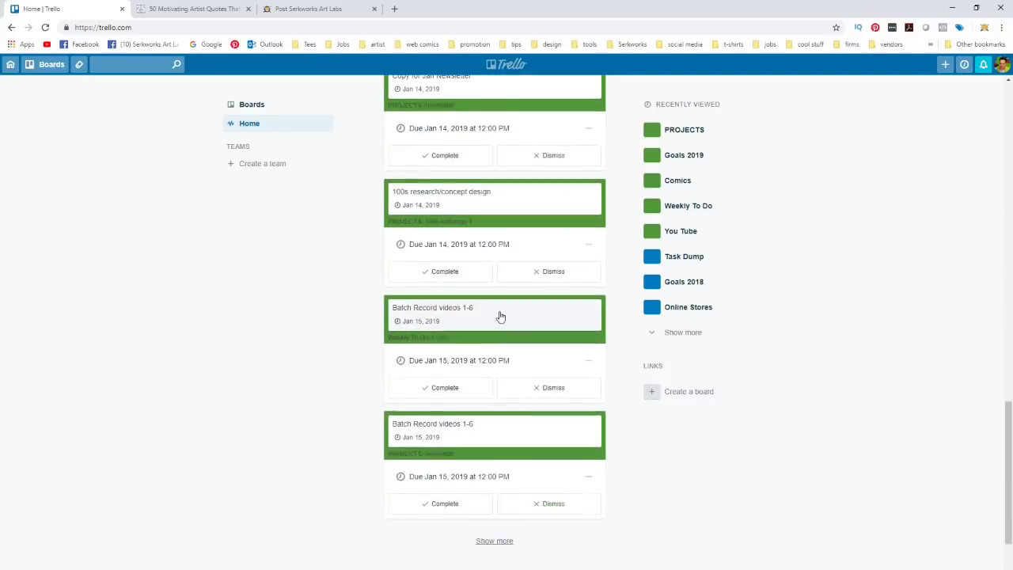
scroll(520, 502, up, 15)
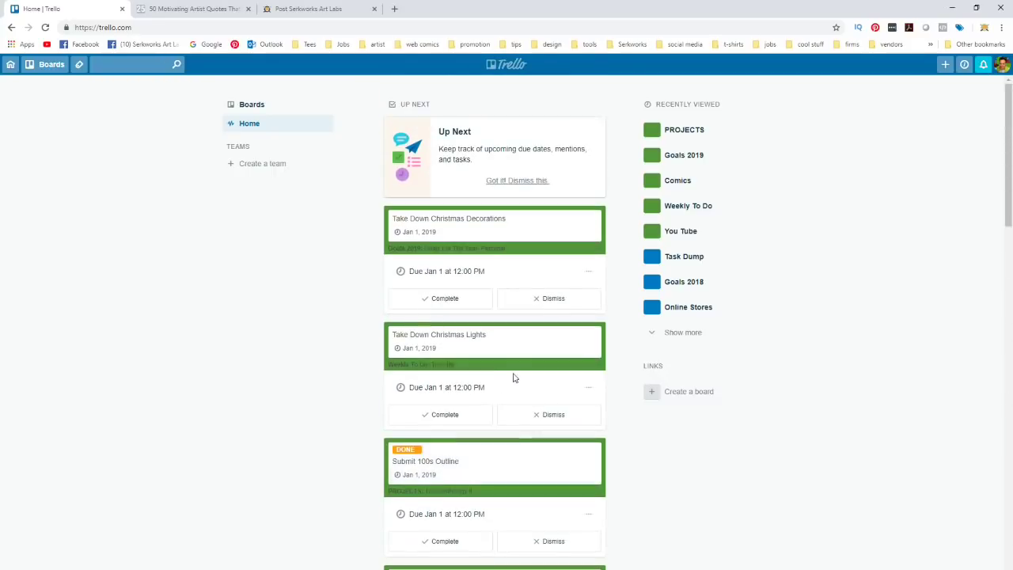
- Reopen the PROJECTS board from the boards overview and view its remaining lists through DONE
click(252, 104)
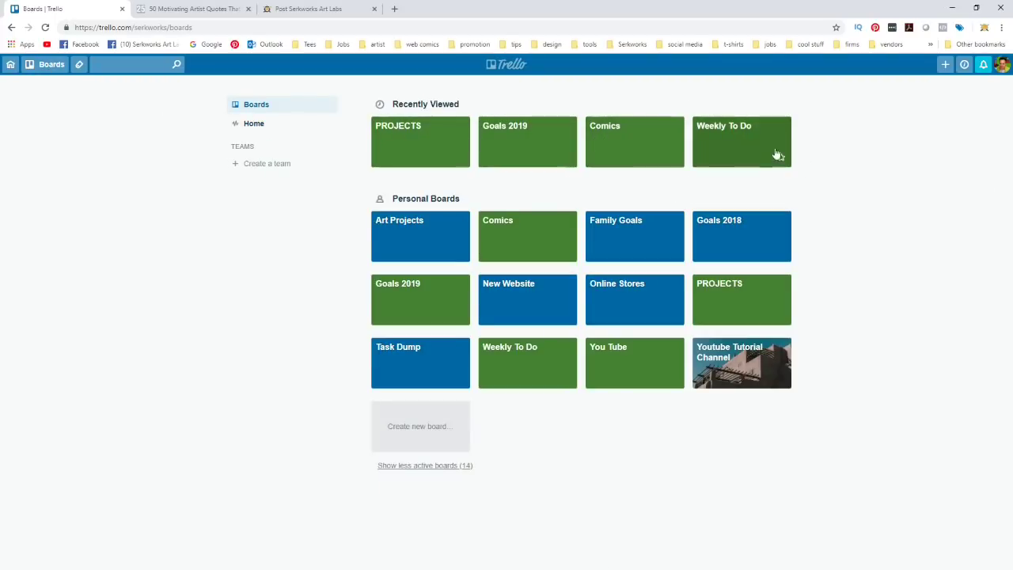
click(426, 143)
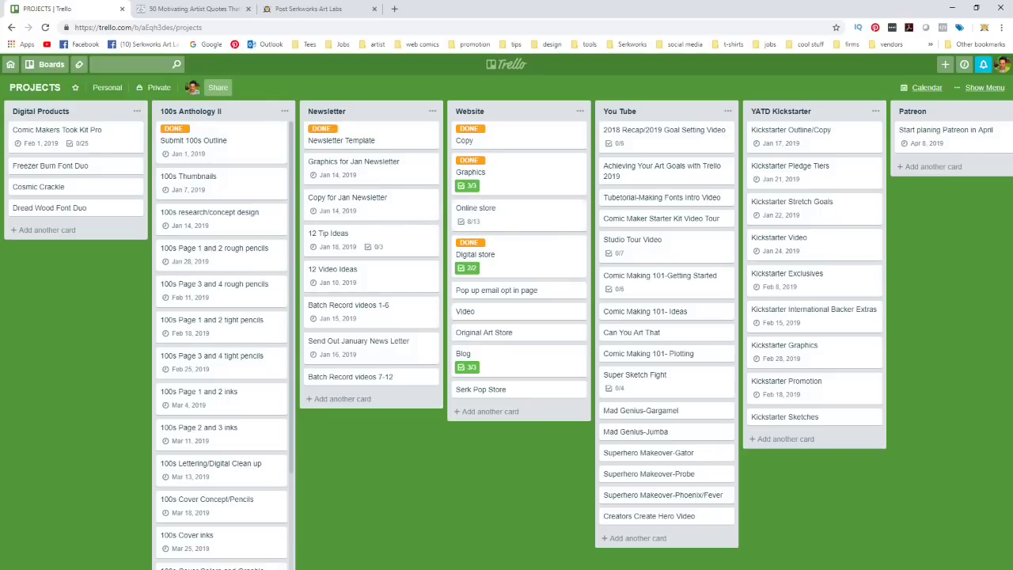
scroll(507, 332, right, 5)
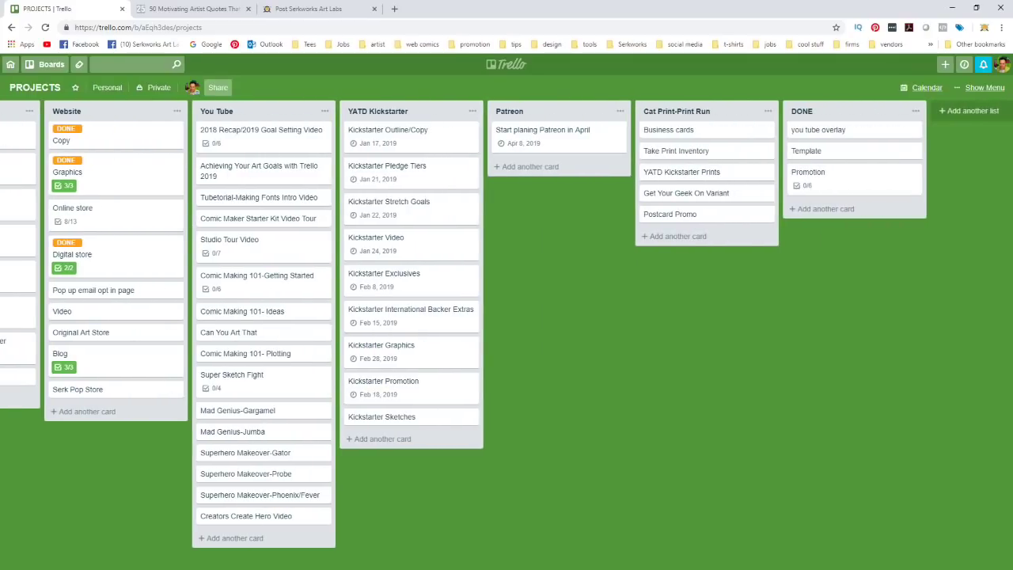
- Move the Submit 100s Outline card to the start of the PROJECTS board's DONE list and check that list's available actions
scroll(507, 333, right, 1)
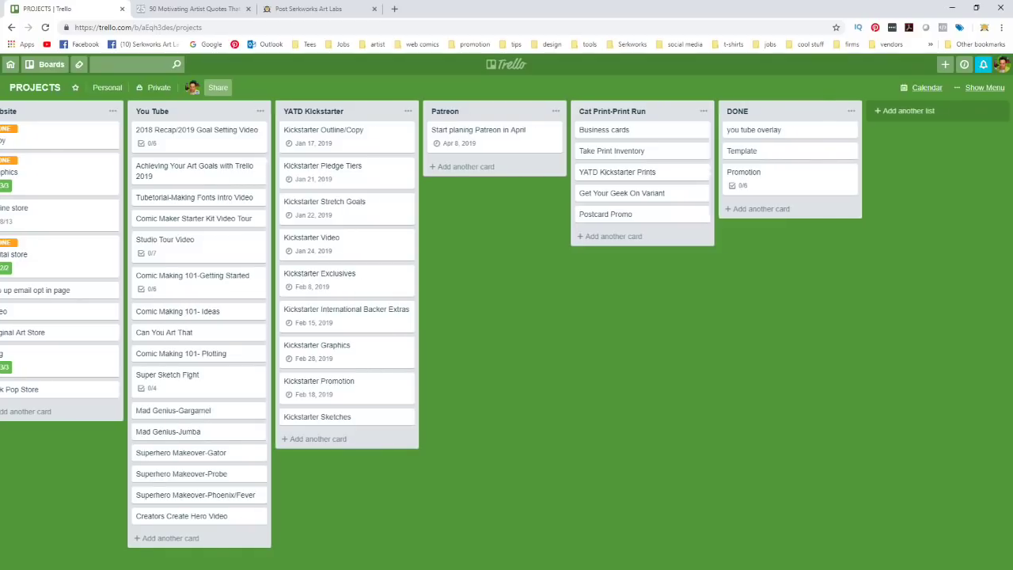
scroll(507, 332, left, 4)
drag(73, 139, 791, 139)
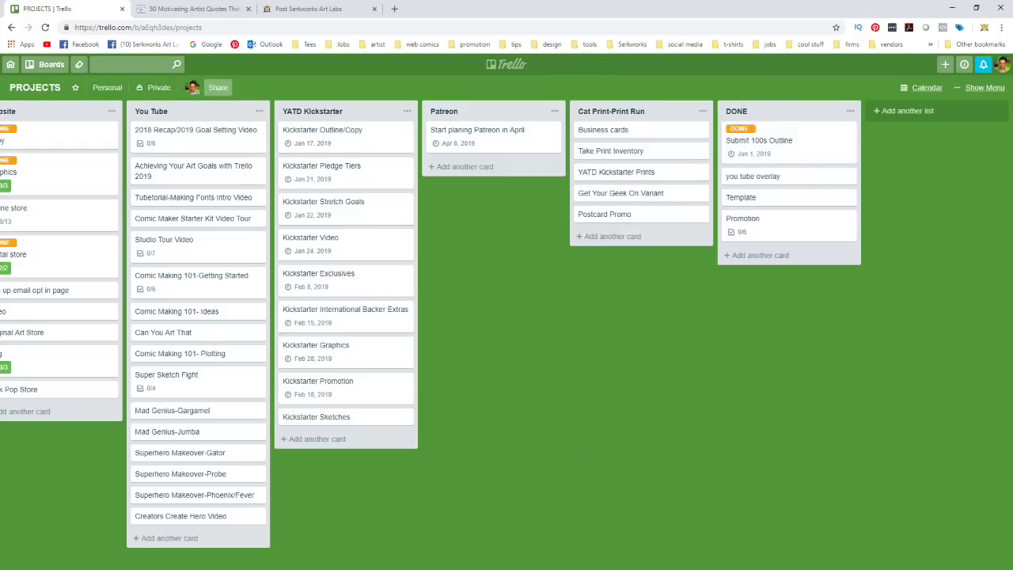
scroll(833, 339, left, 2)
scroll(833, 339, right, 1)
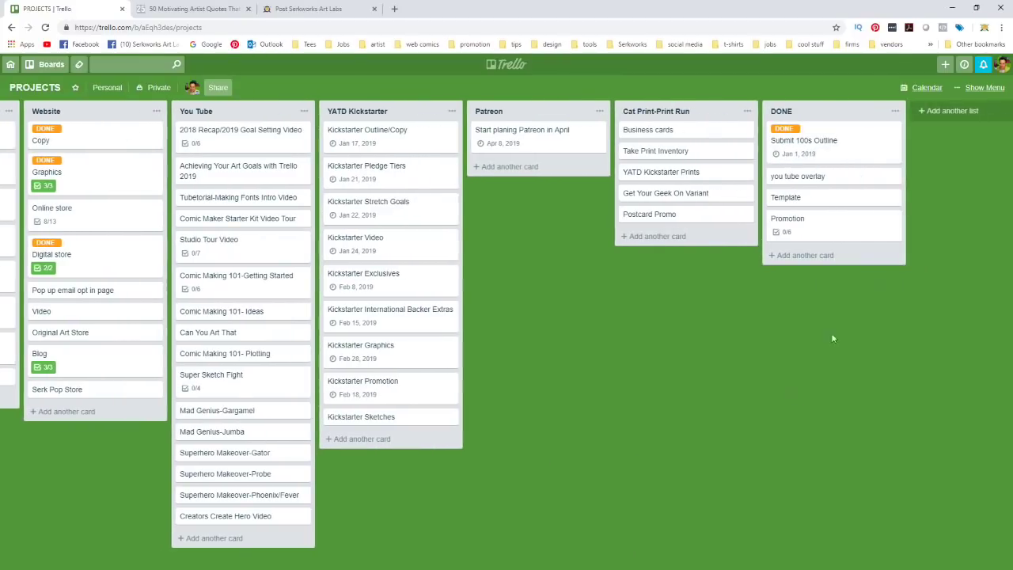
click(896, 111)
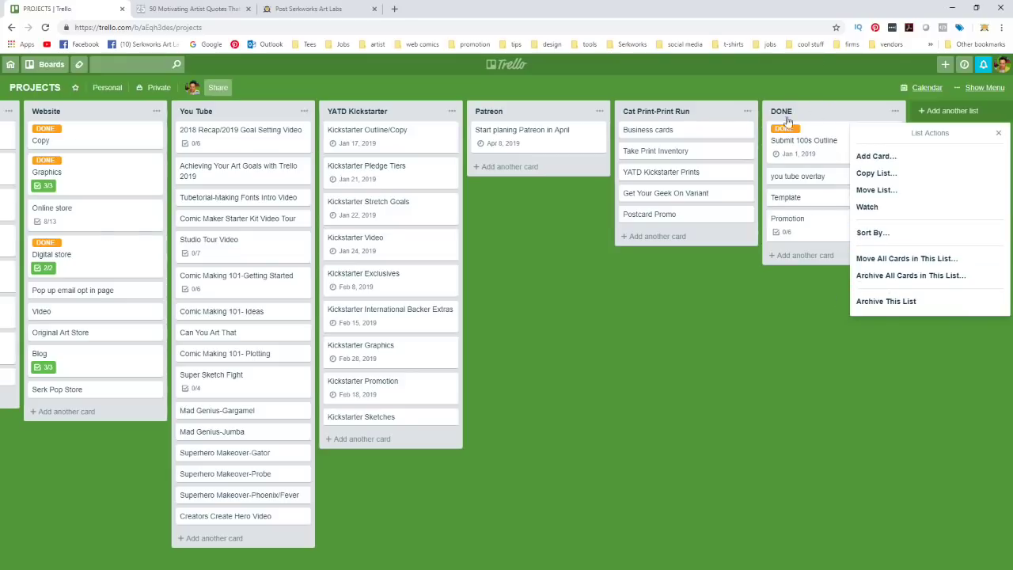
click(725, 453)
- View the attachments of the 100s Anthology II Info card in the 100s Anthology II list and close the card
scroll(177, 171, left, 5)
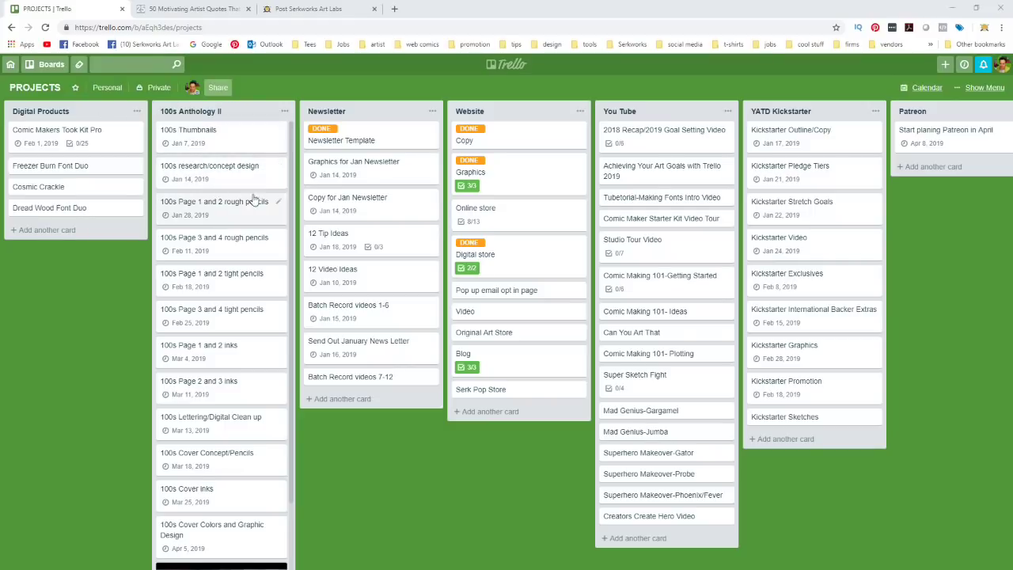
scroll(240, 227, down, 1)
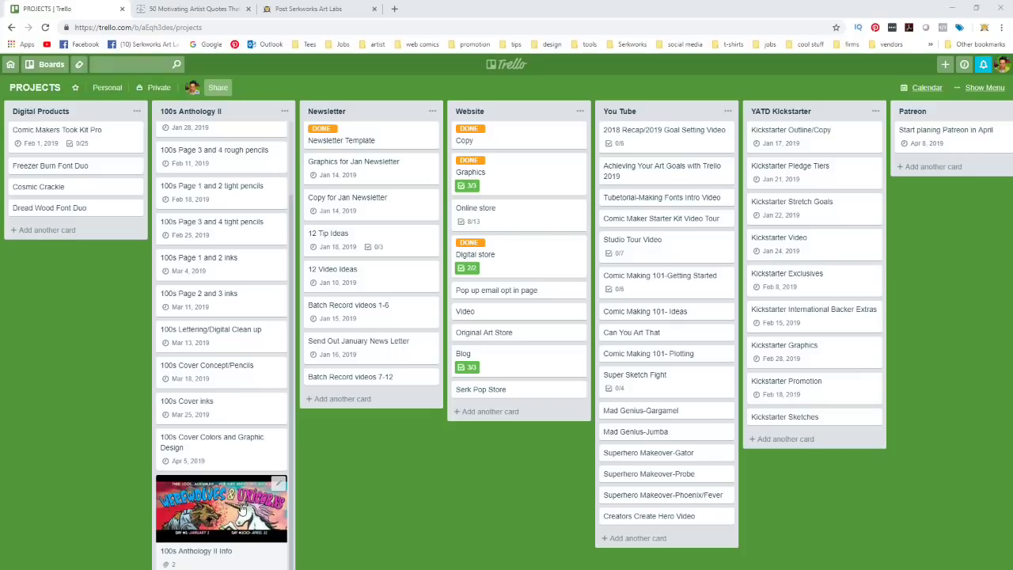
click(240, 563)
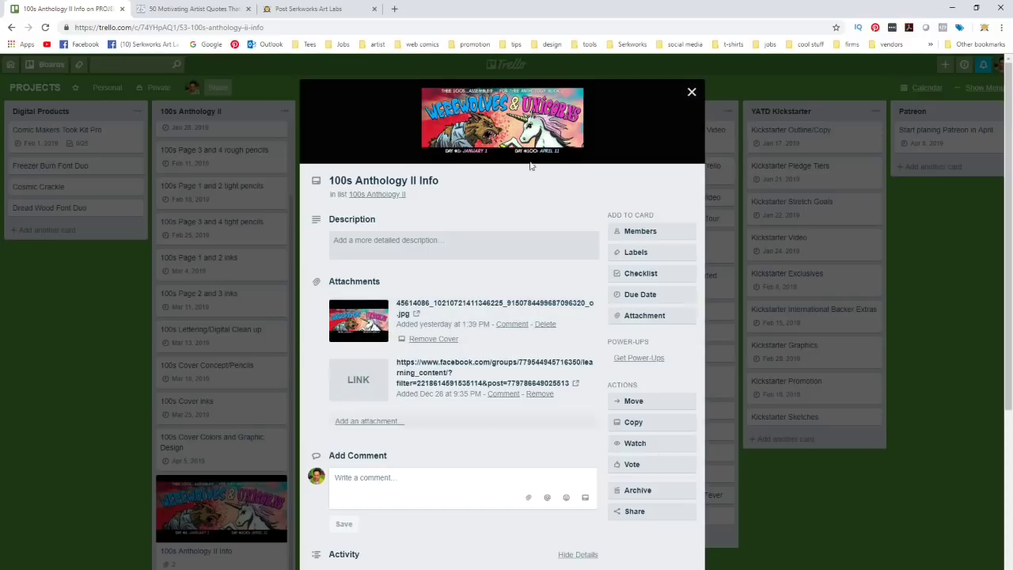
click(691, 95)
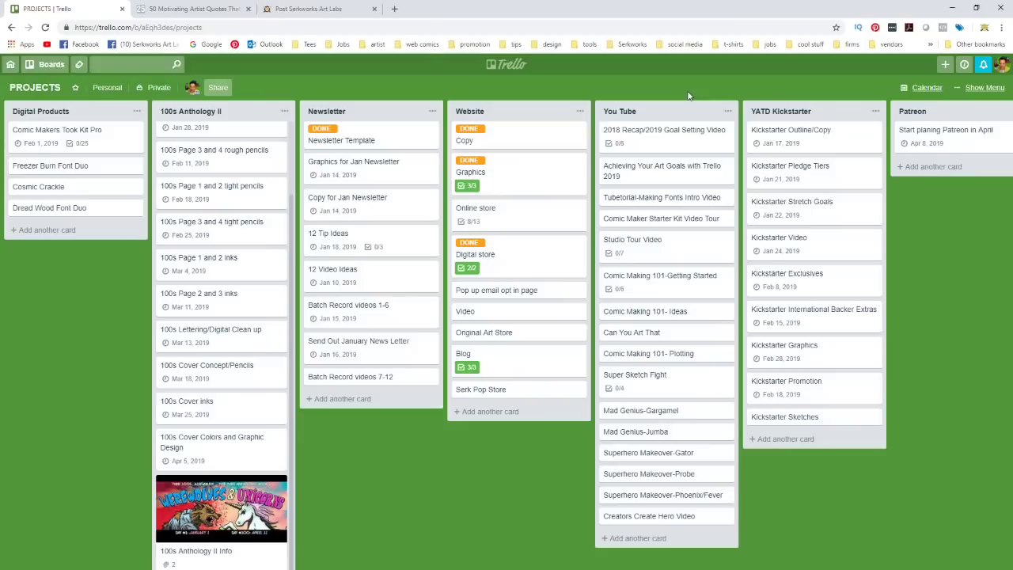
- Open the Goals 2019 board and copy the image address of the Chuck Close quote from the motivating artist quotes page
click(42, 66)
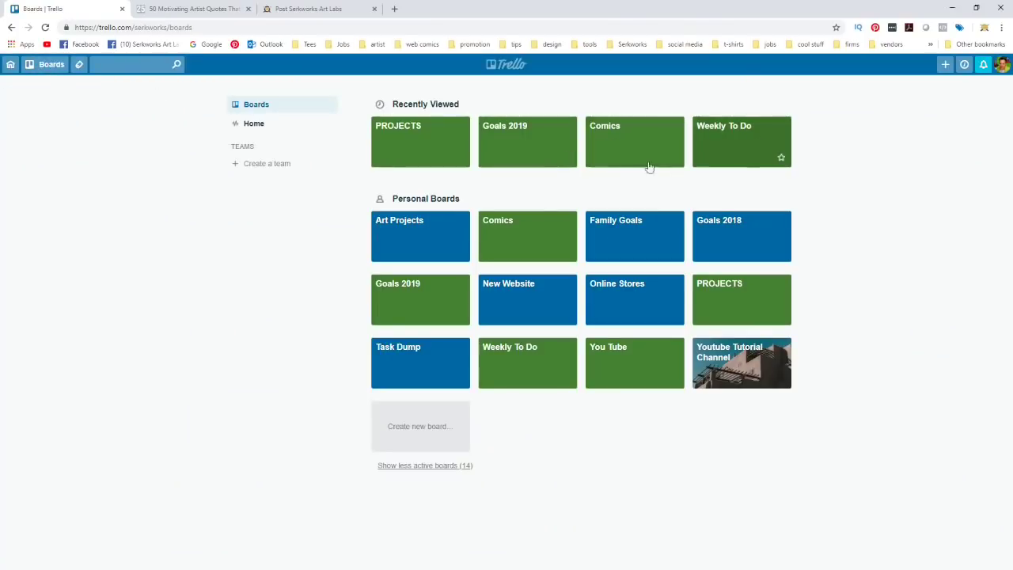
click(511, 138)
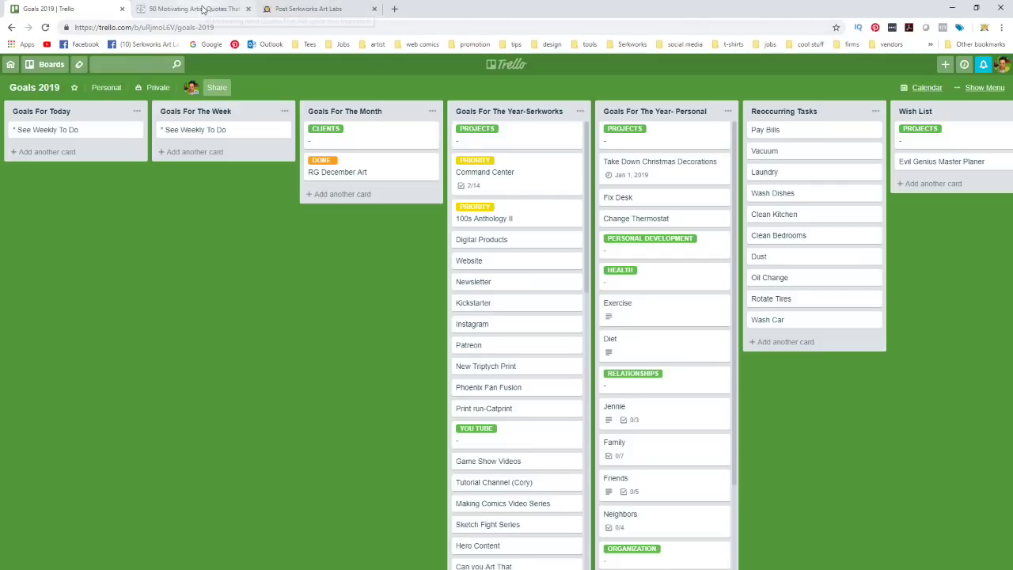
click(201, 8)
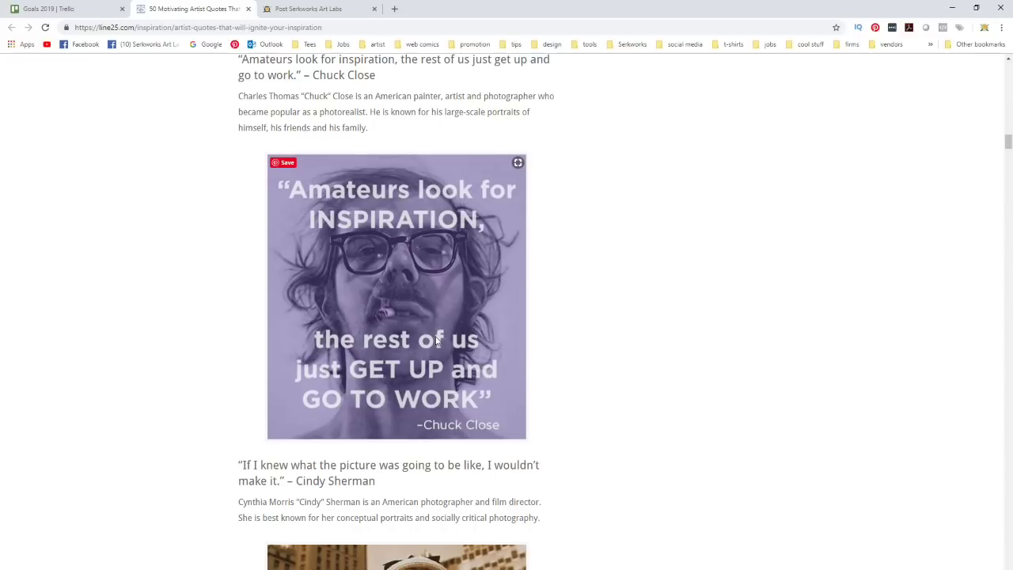
right_click(456, 238)
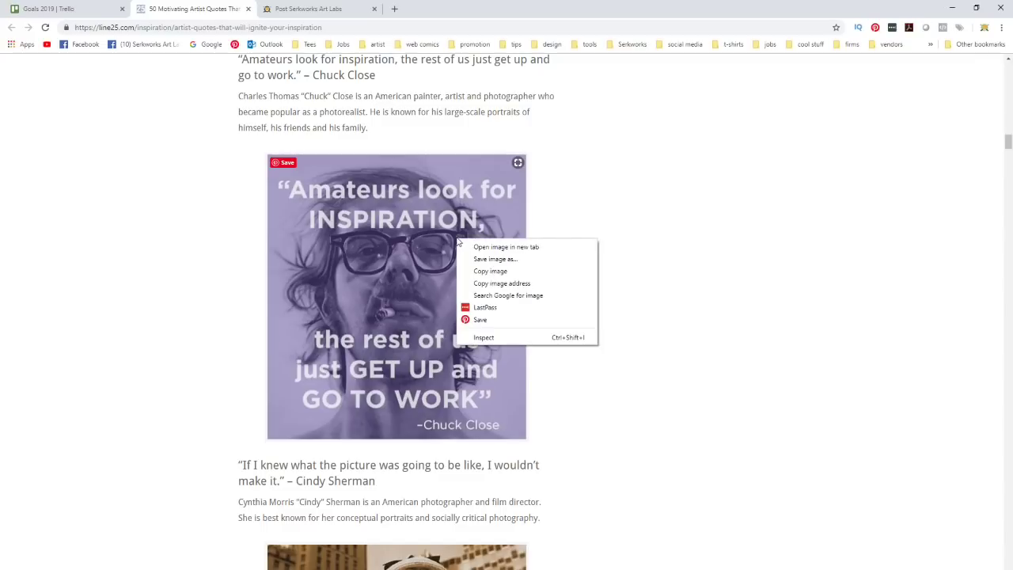
click(497, 284)
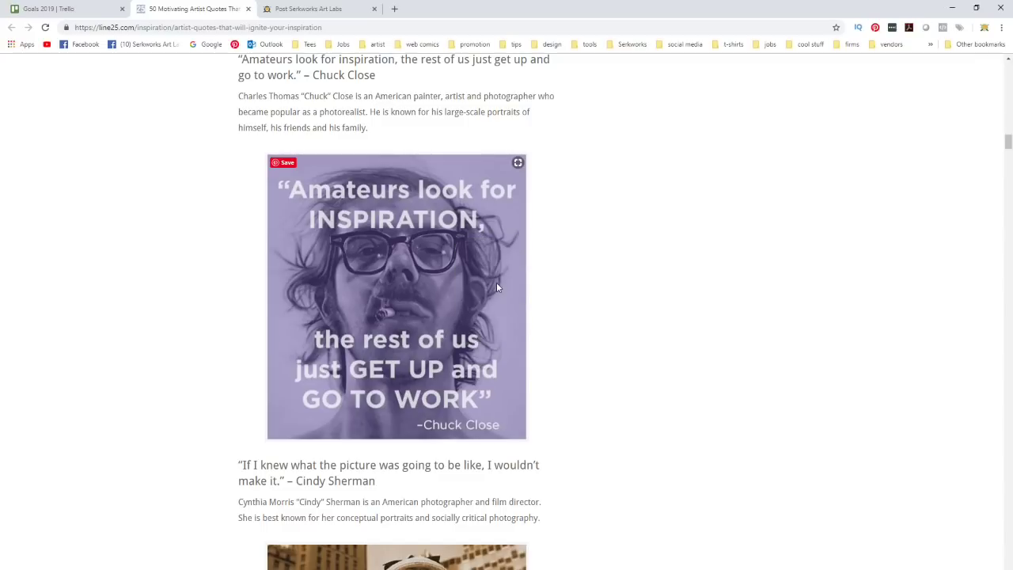
- Attach the copied Chuck-Close.jpg link to the PROJECTS header card in Goals For The Year-Serkworks, close the card and view the list
click(55, 8)
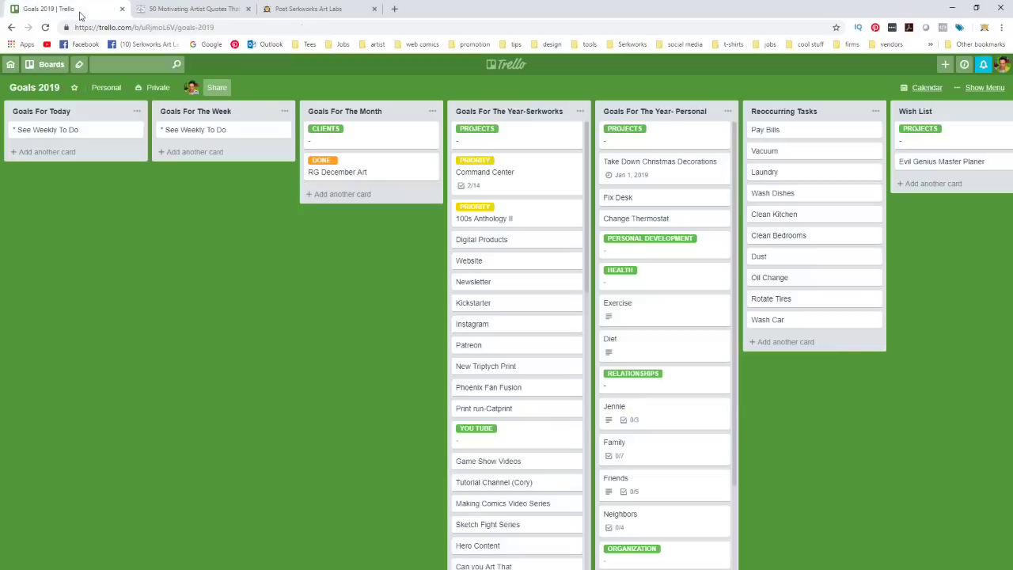
click(549, 139)
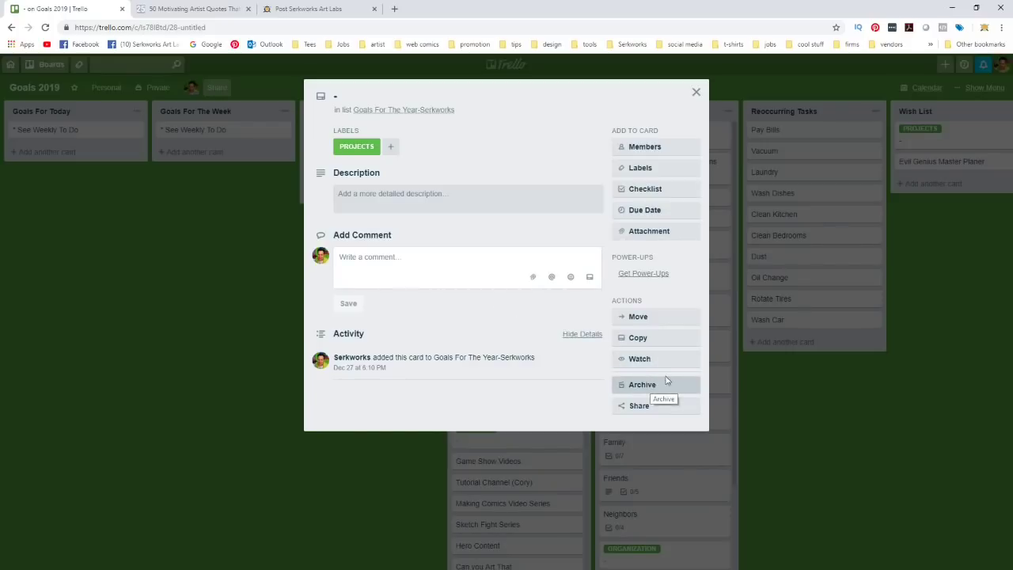
click(650, 232)
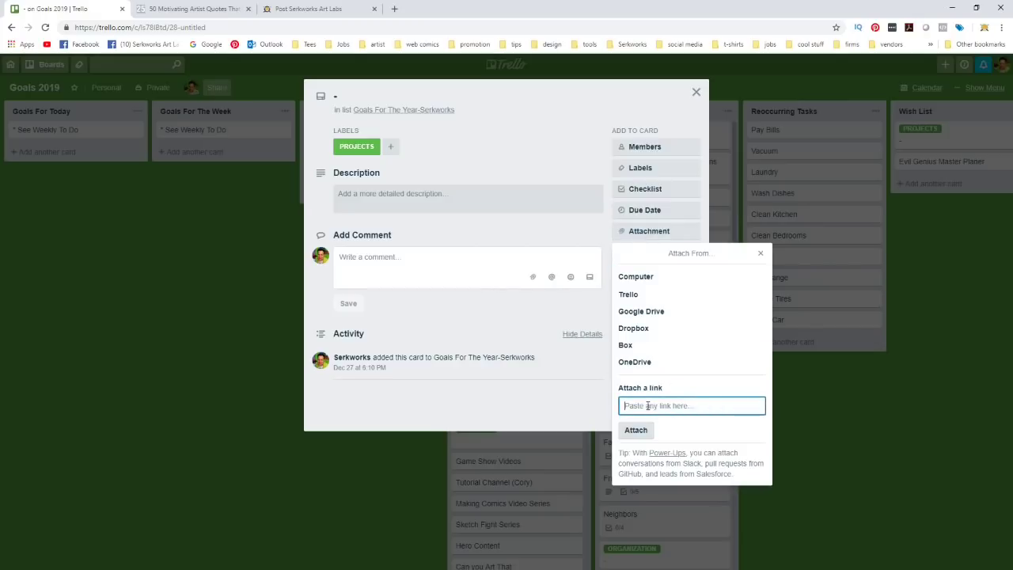
key(ctrl+v)
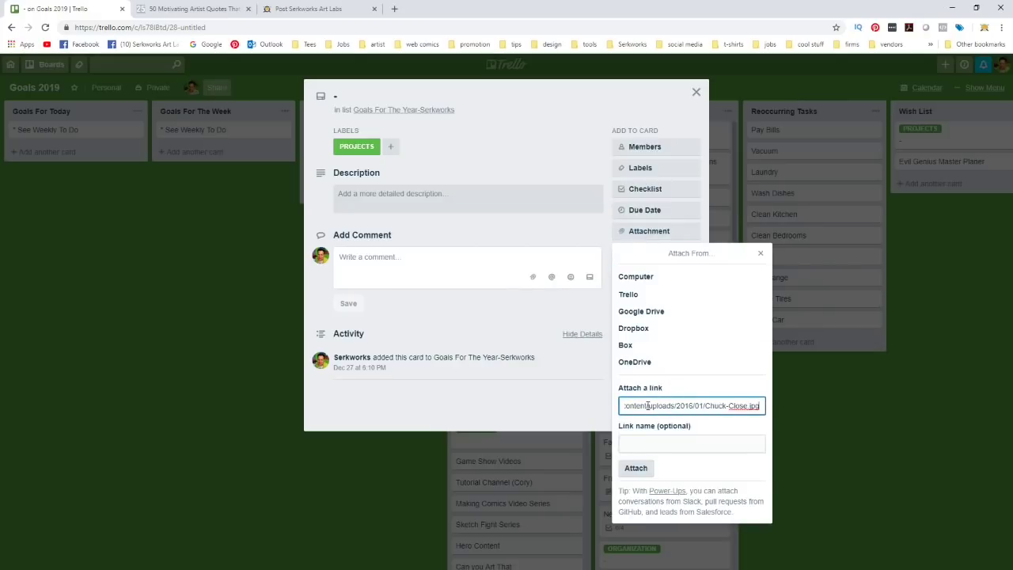
click(642, 469)
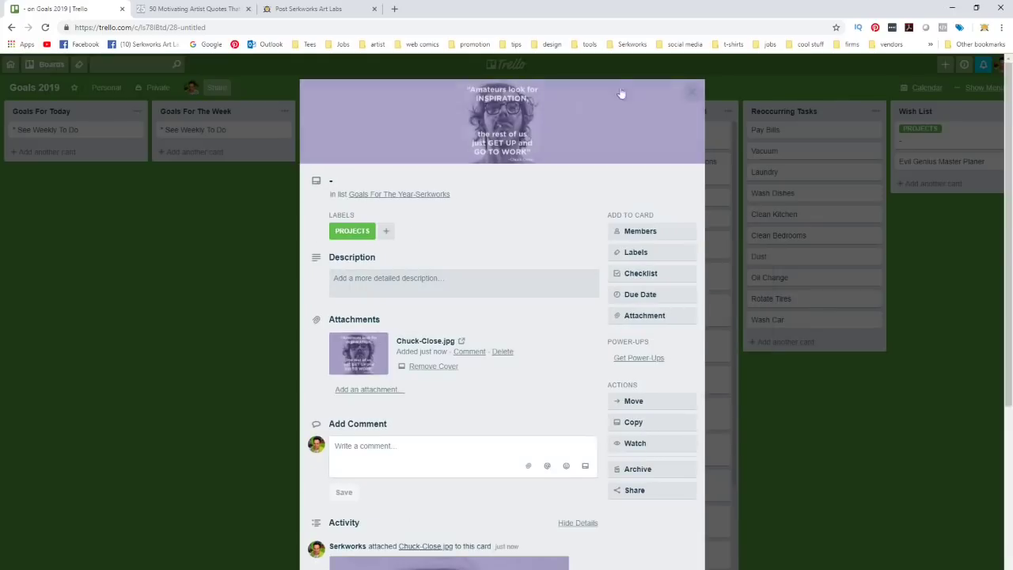
click(691, 95)
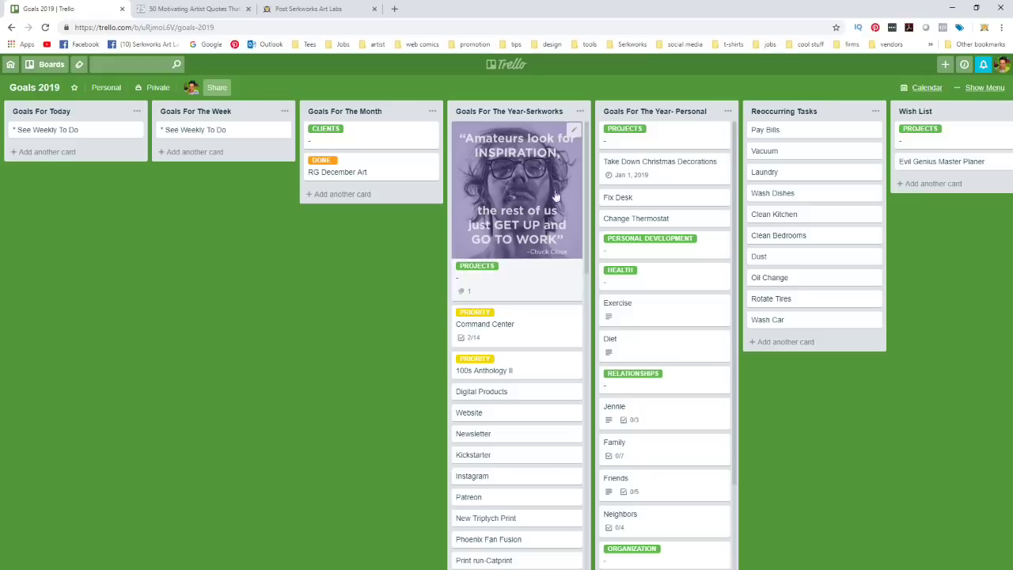
scroll(538, 214, down, 3)
scroll(545, 198, up, 3)
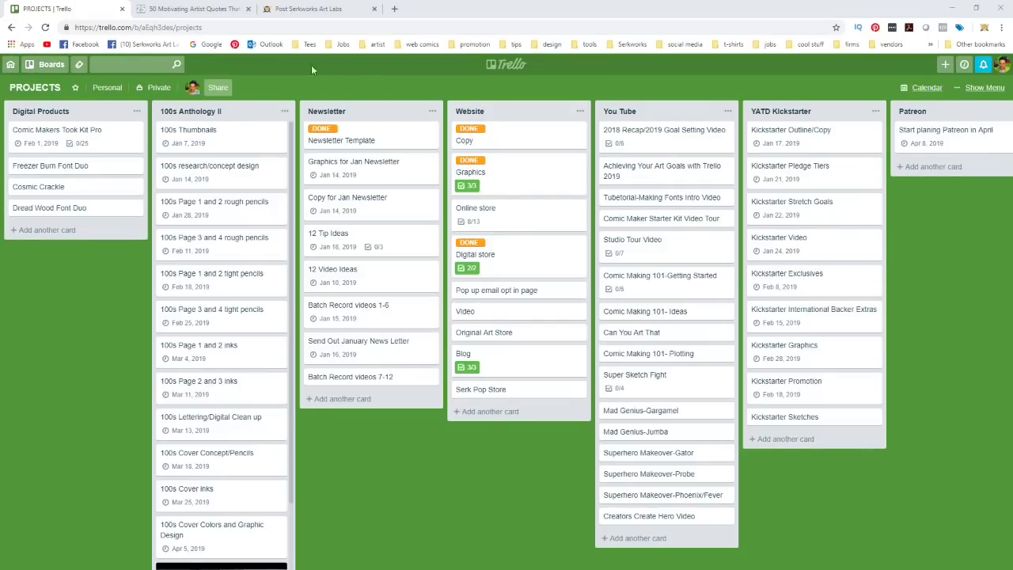
- Open the Weekly To Do board and view its lists from Monday through Done
click(15, 67)
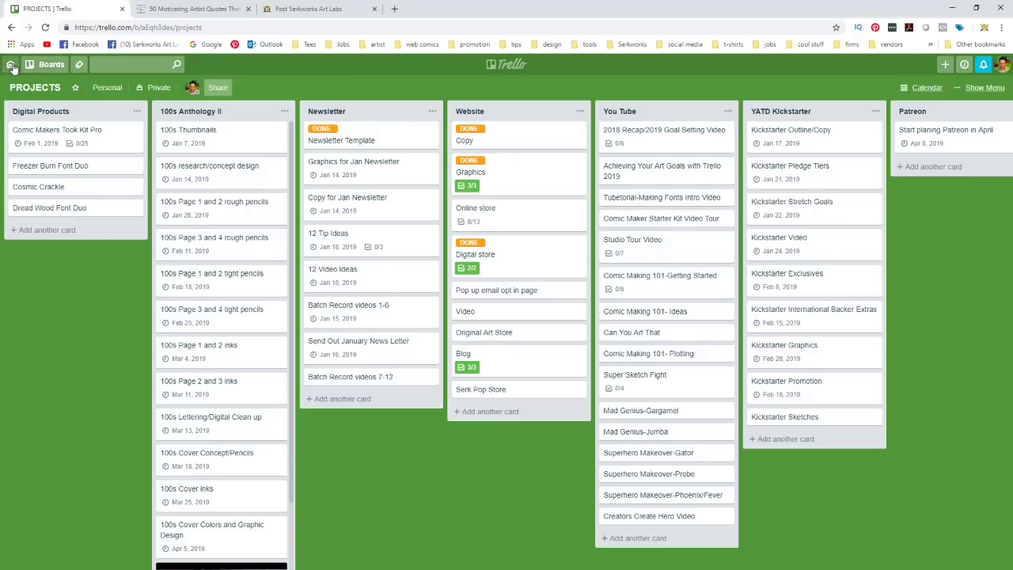
click(749, 151)
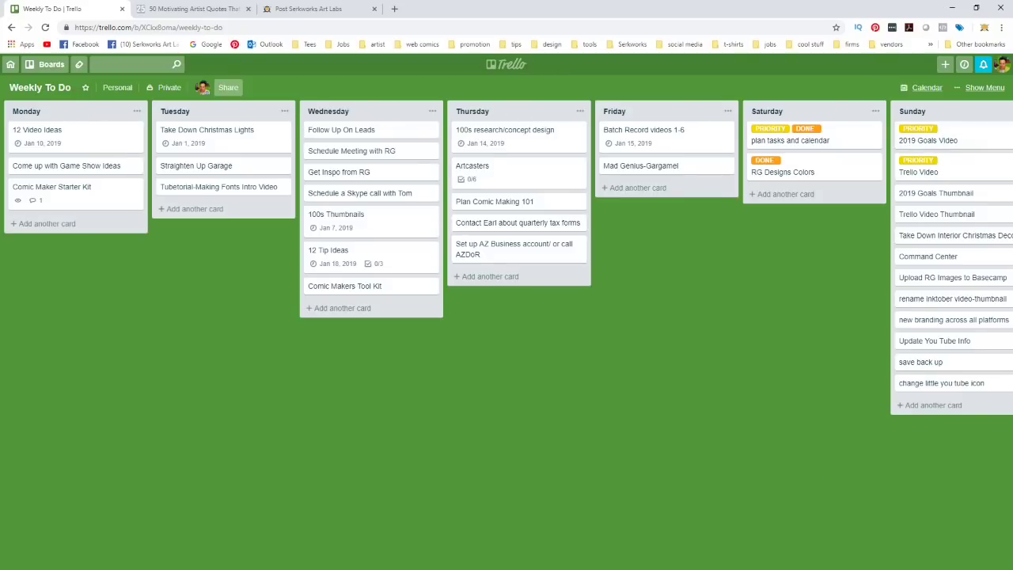
scroll(736, 568, right, 6)
scroll(744, 567, right, 1)
scroll(729, 475, left, 2)
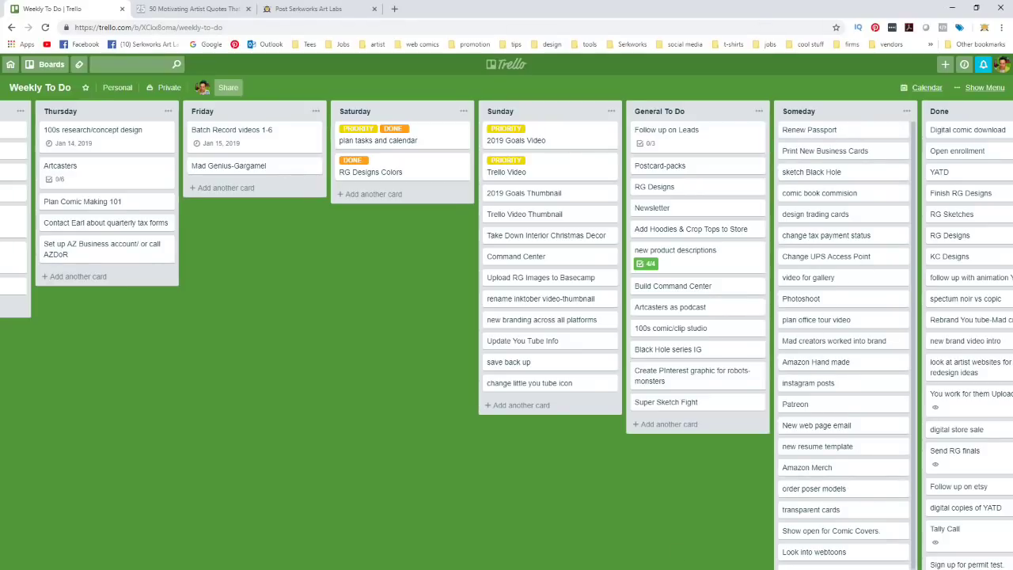
scroll(506, 333, right, 3)
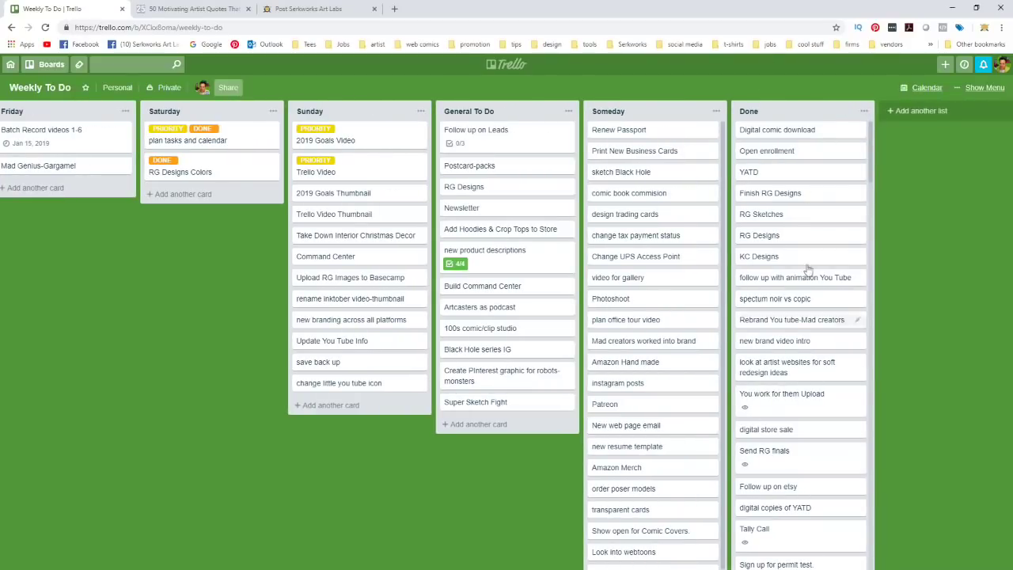
- Examine the cards in the Weekly To Do board's Done list and return to the weekday lists
scroll(792, 245, down, 10)
scroll(779, 263, up, 10)
scroll(787, 420, down, 8)
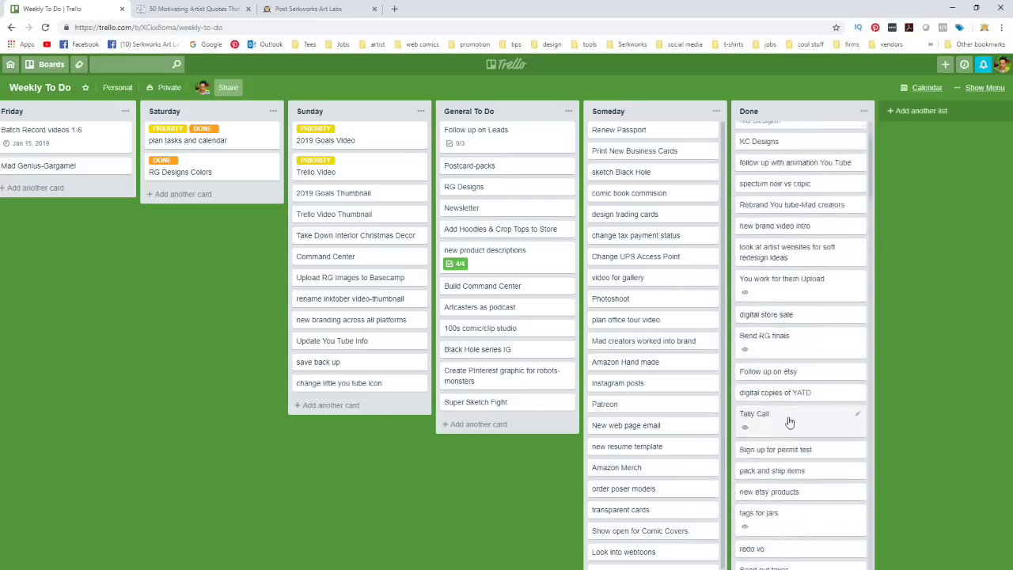
scroll(790, 425, down, 6)
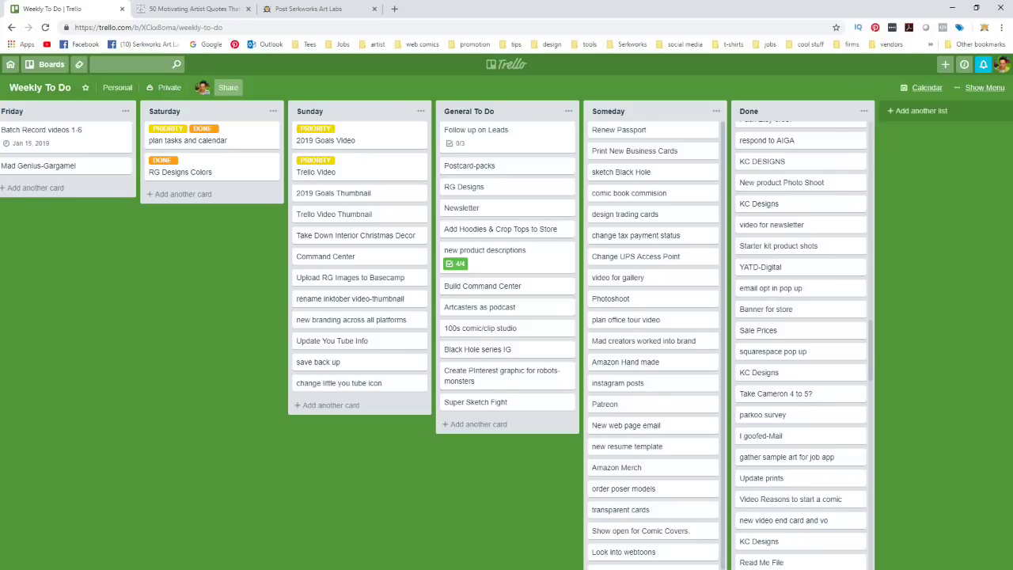
scroll(507, 335, left, 5)
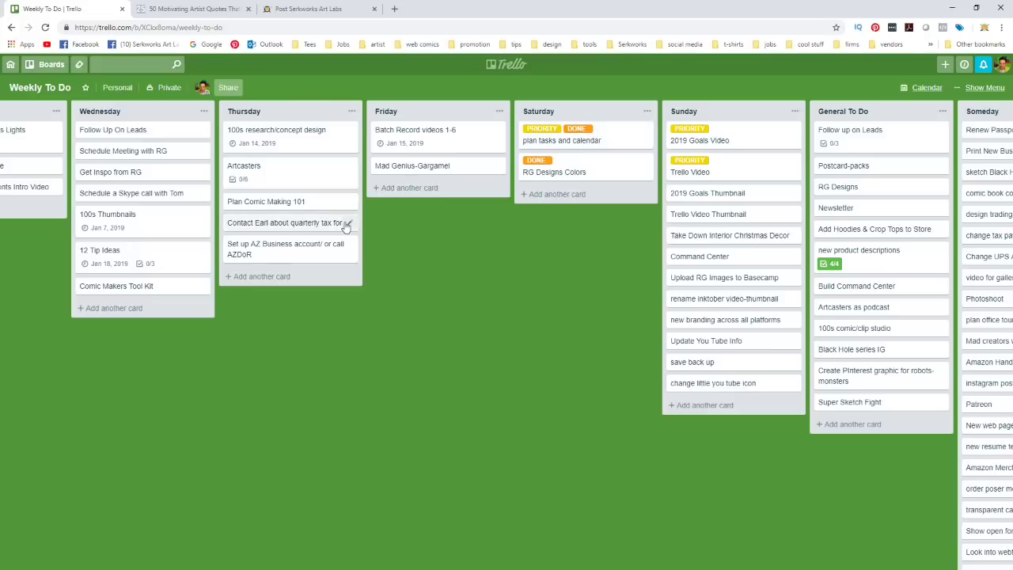
- Add the DONE label to the 2019 Goals Video card in the Sunday list and move the card into the Done list
scroll(506, 334, right, 2)
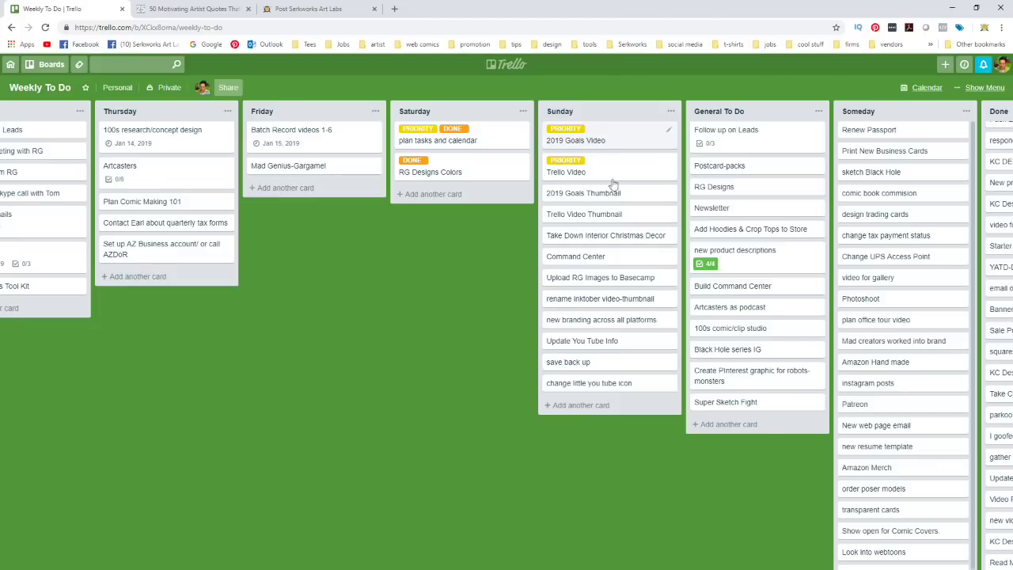
click(667, 134)
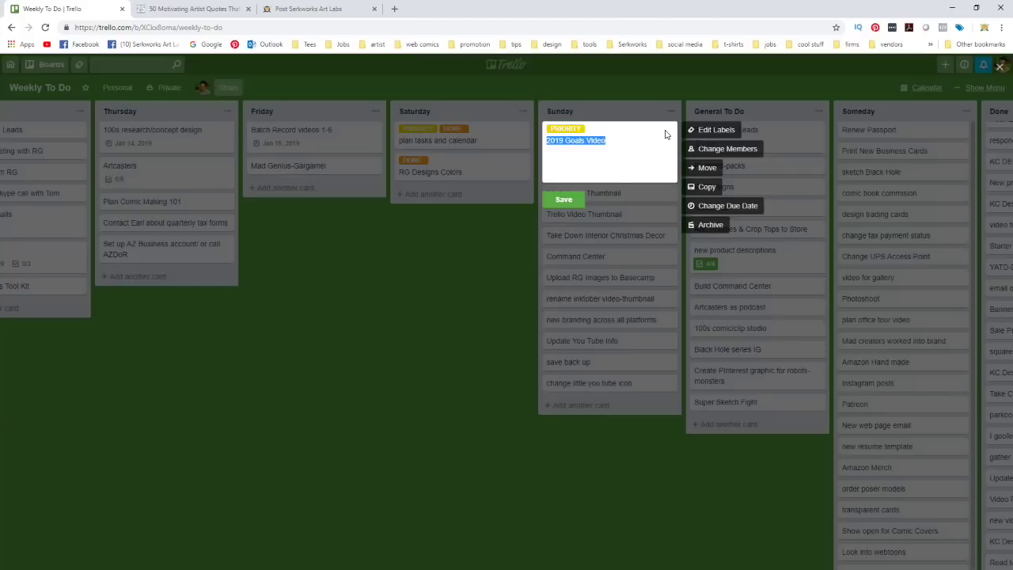
click(713, 133)
click(746, 269)
click(567, 207)
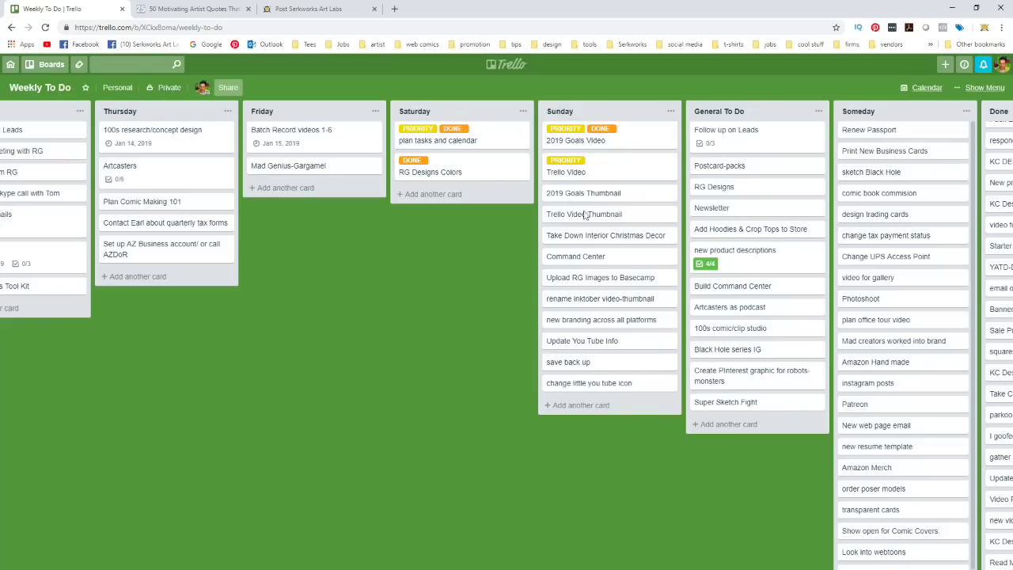
drag(590, 140, 792, 137)
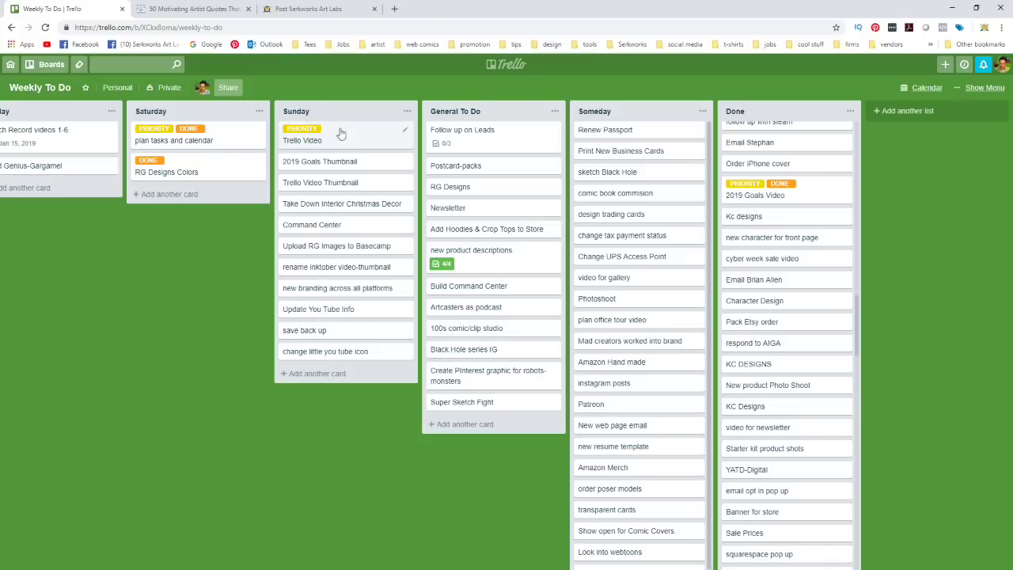
- Examine the Weekly To Do board's monthly calendar for December 2018 and January 2019, and return to the boards overview
drag(309, 96, 926, 92)
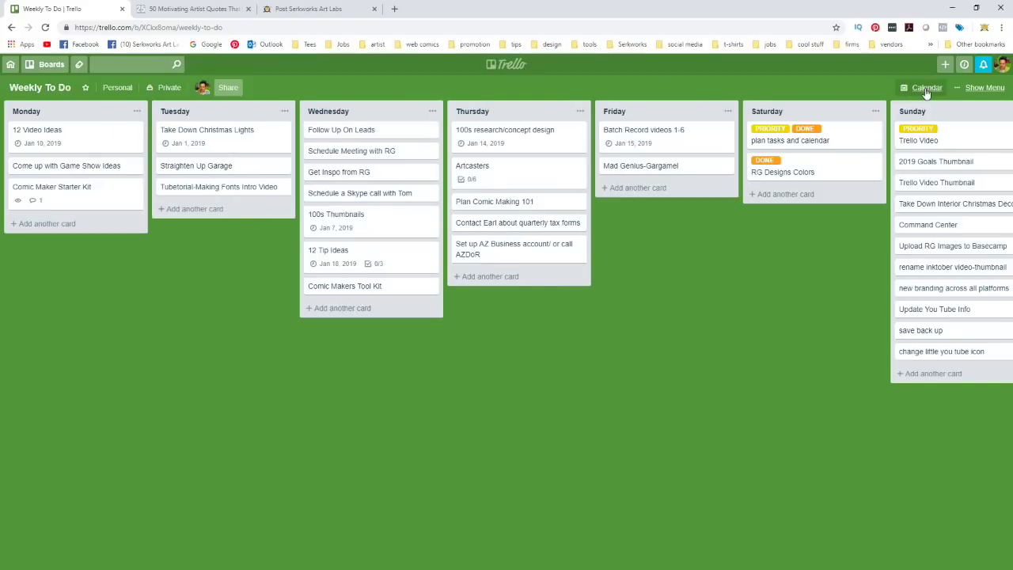
click(926, 88)
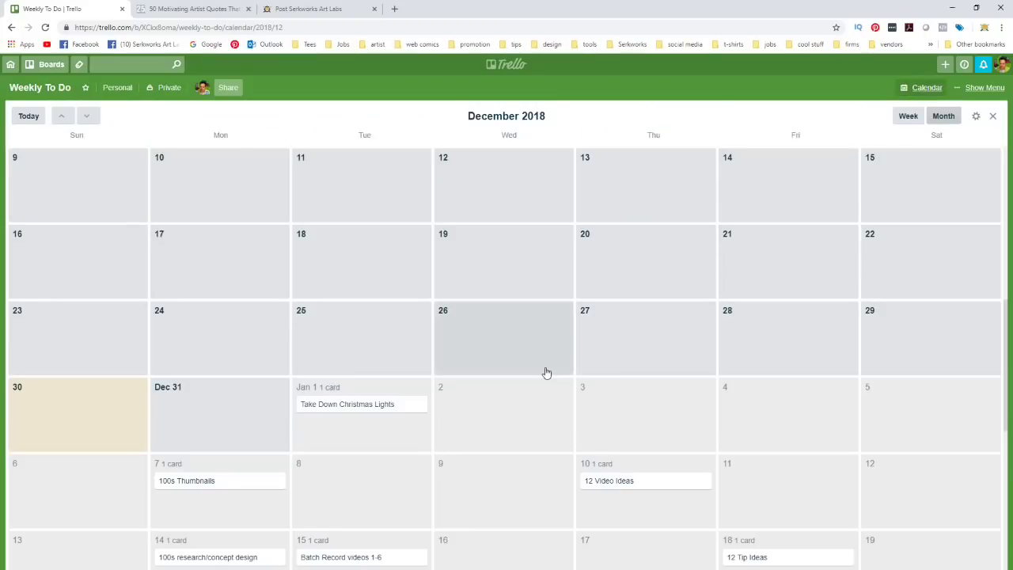
scroll(547, 375, down, 5)
scroll(542, 384, up, 3)
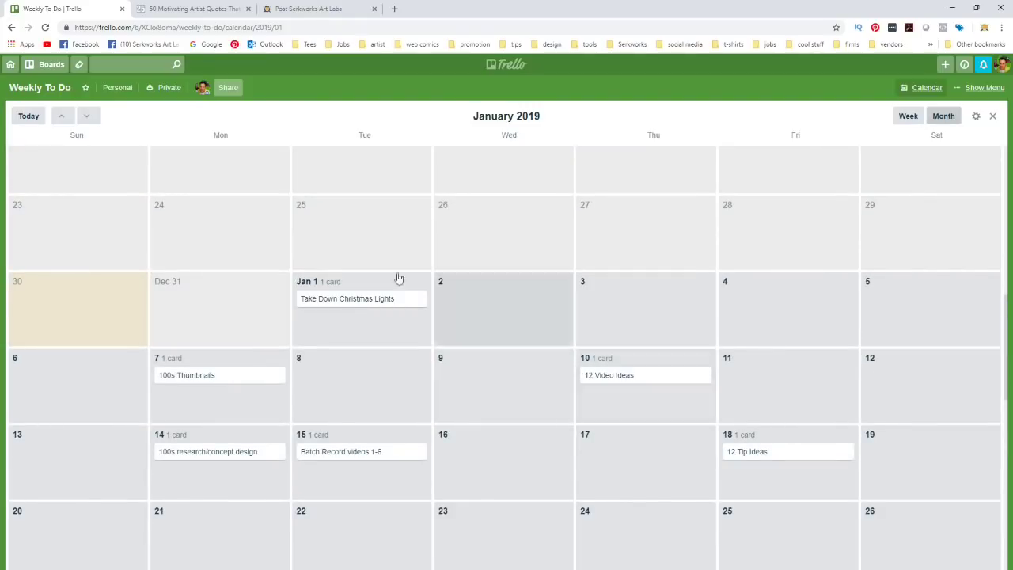
click(10, 66)
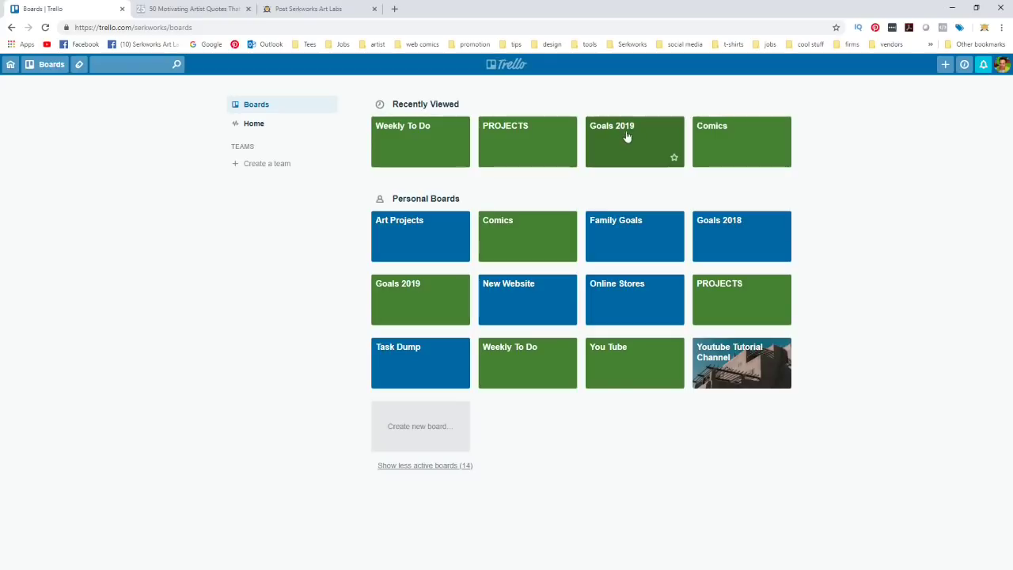
- Open the PROJECTS board and try to set the due date of the Newsletter list's Batch Record videos 7-12 card to 2/29/2019
click(525, 135)
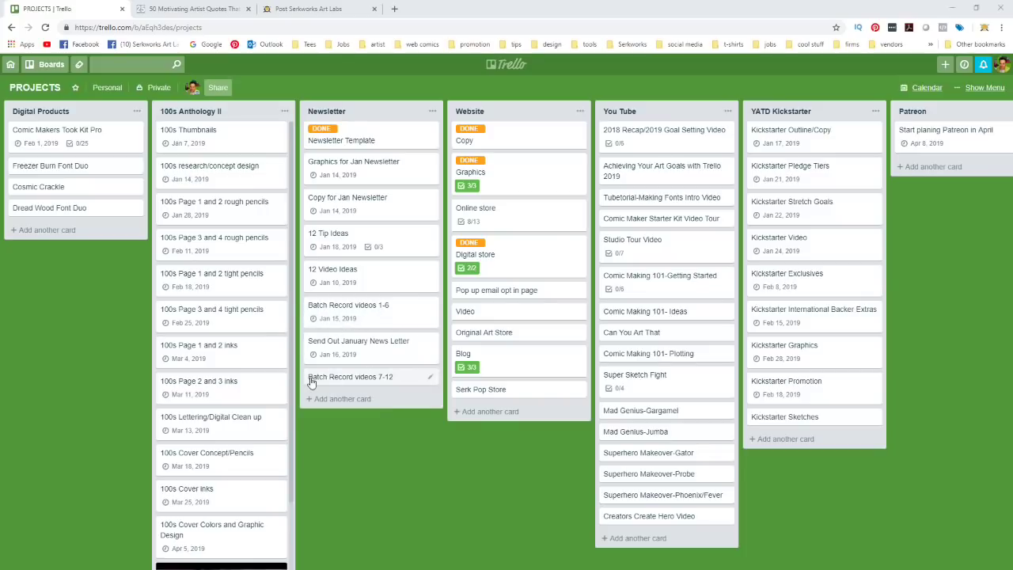
click(390, 380)
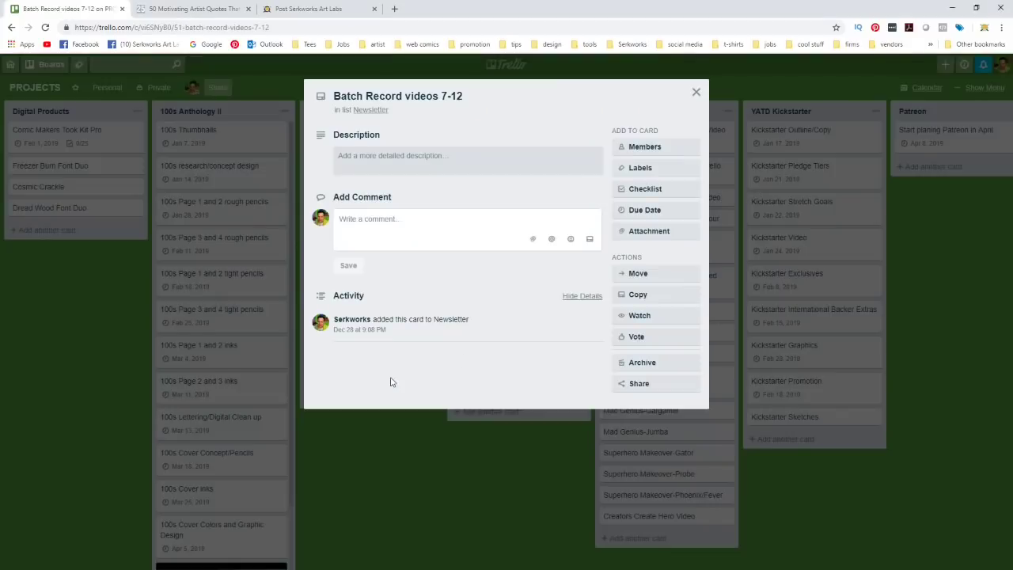
click(646, 212)
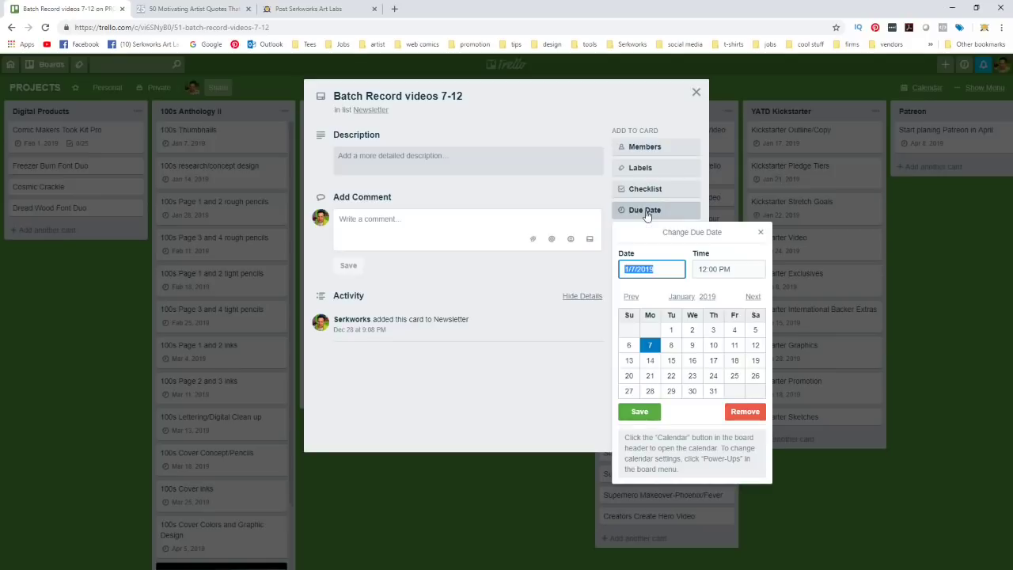
click(627, 271)
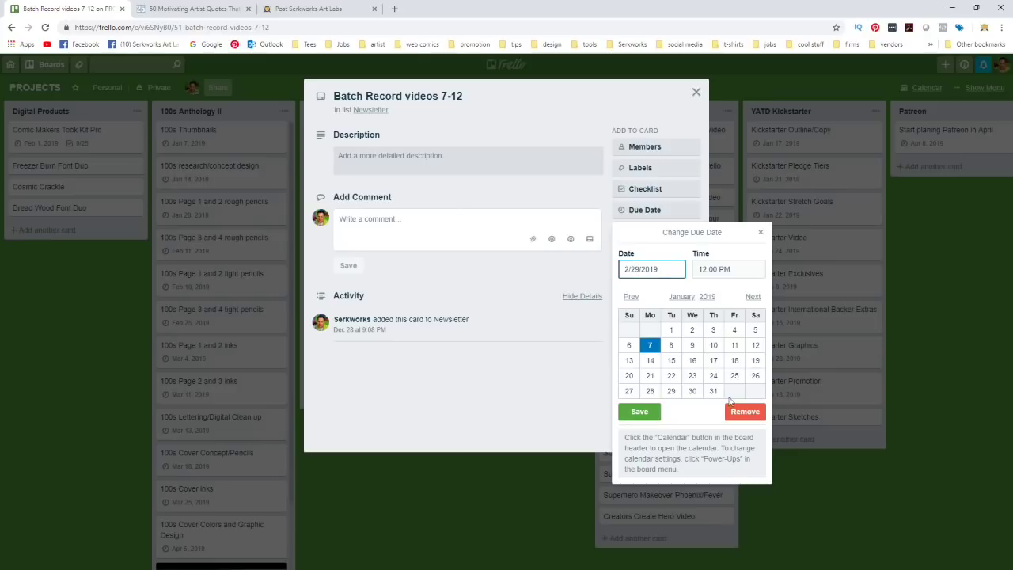
click(648, 412)
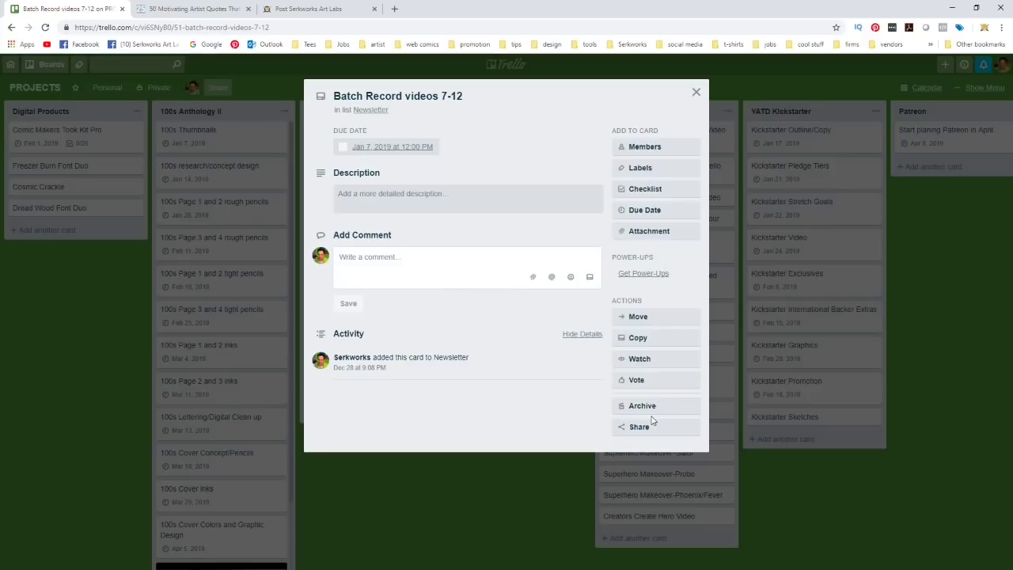
click(696, 91)
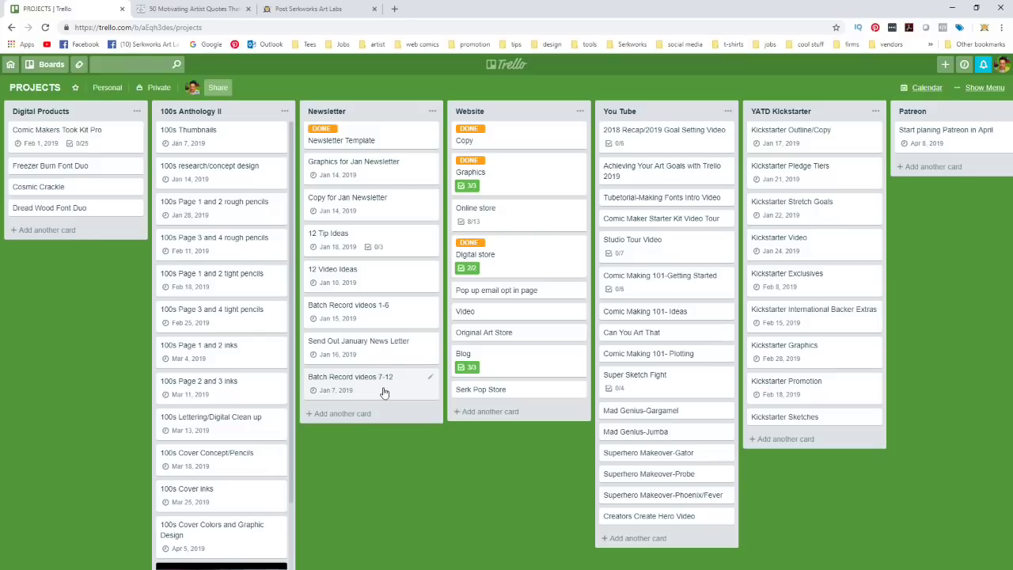
- Check the PROJECTS board's calendar, and change the due date of the Batch Record videos 7-12 card to 1/2/2019
click(928, 88)
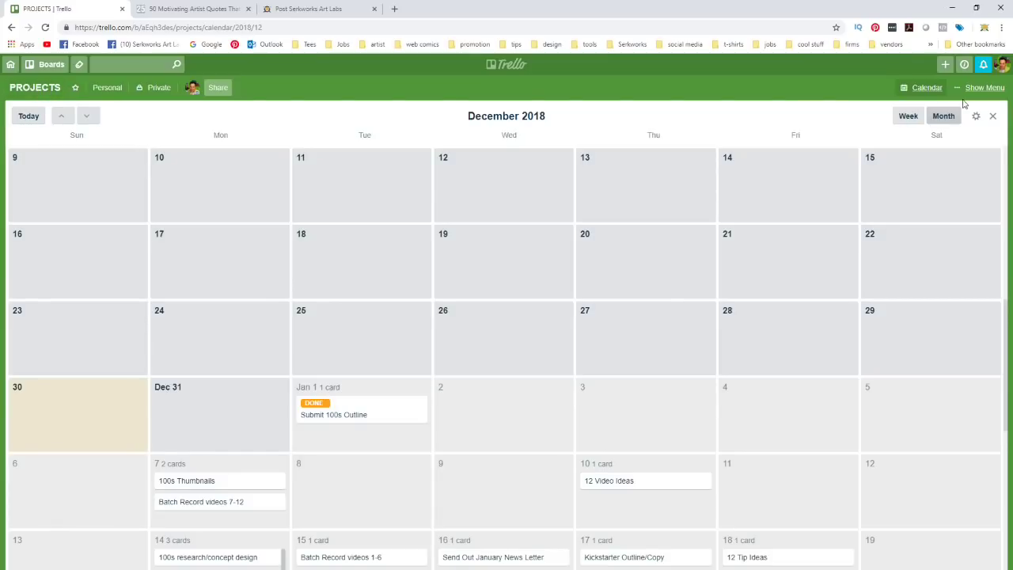
click(927, 87)
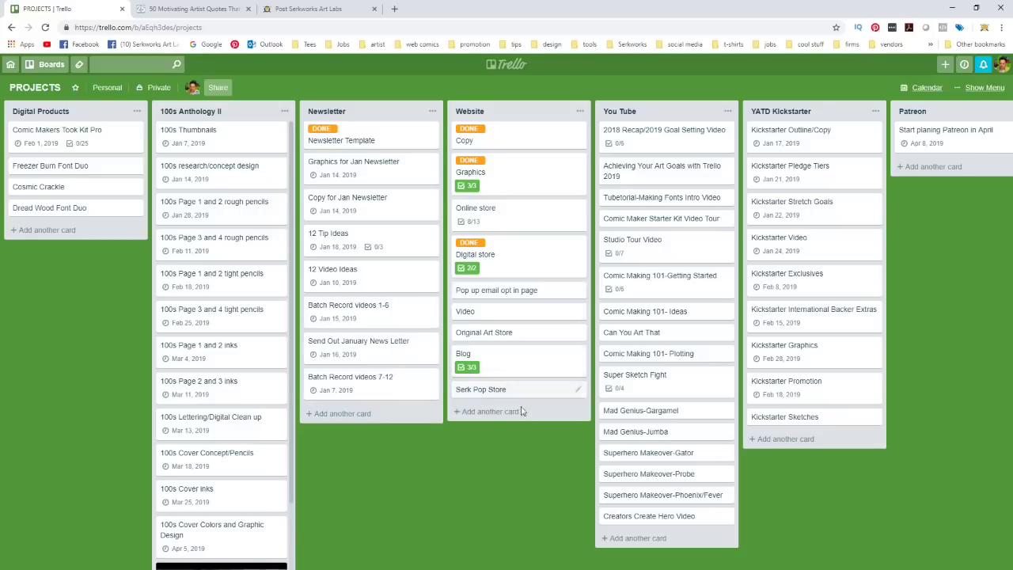
key(d)
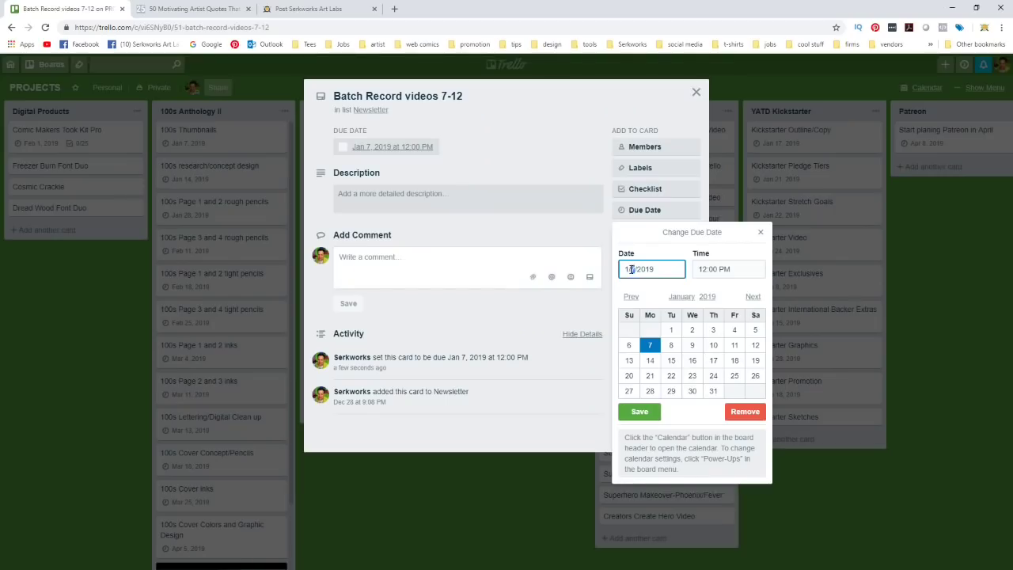
text(2)
click(640, 413)
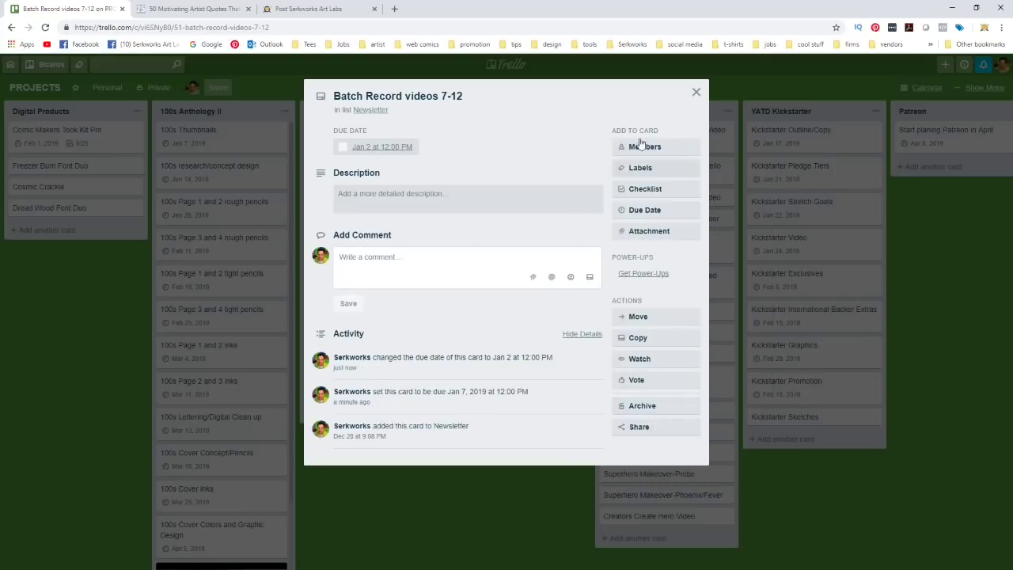
click(696, 93)
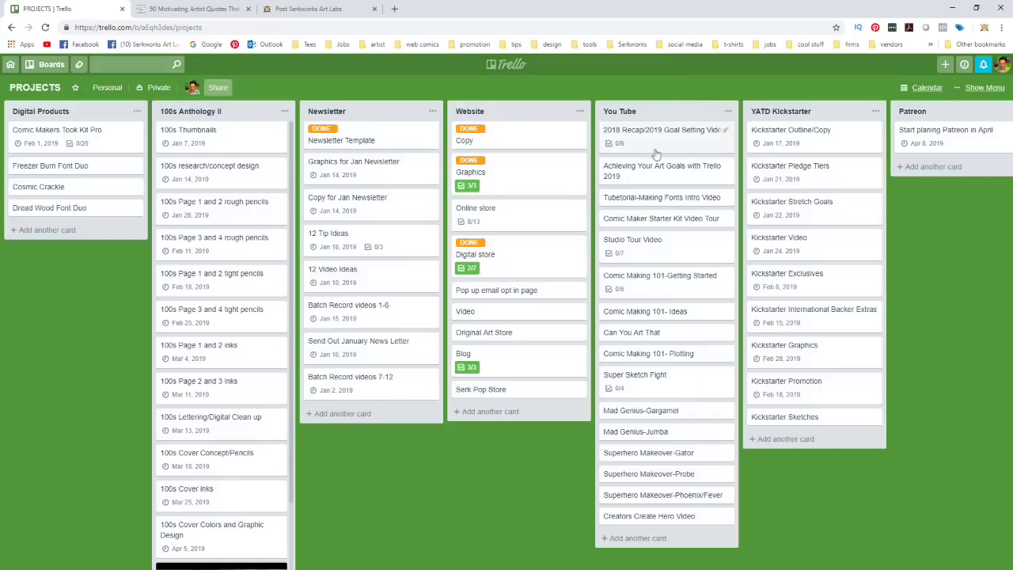
- Copy the Batch Record videos 7-12 card to the Weekly To Do board's Monday list at position 4
click(376, 390)
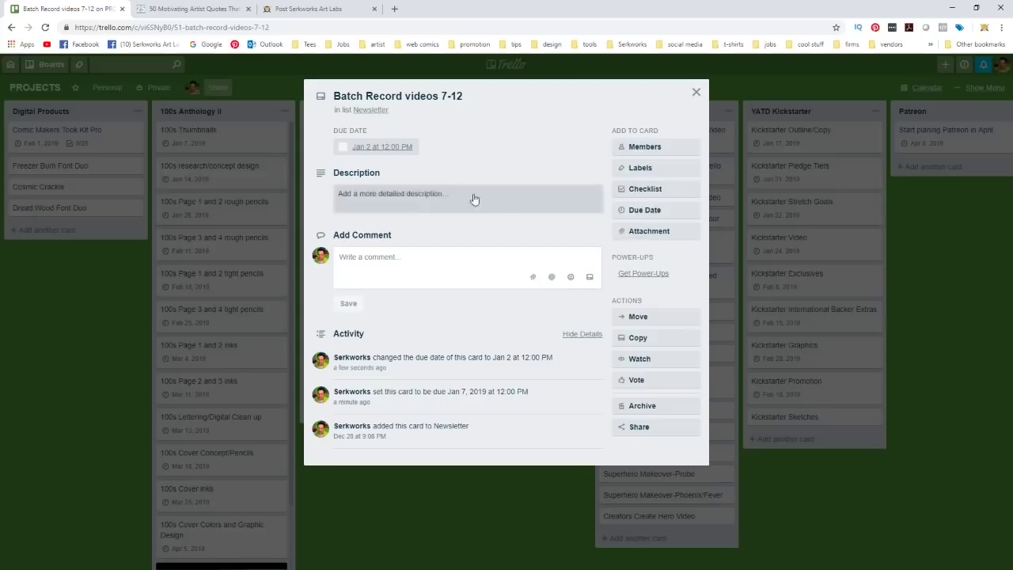
click(642, 340)
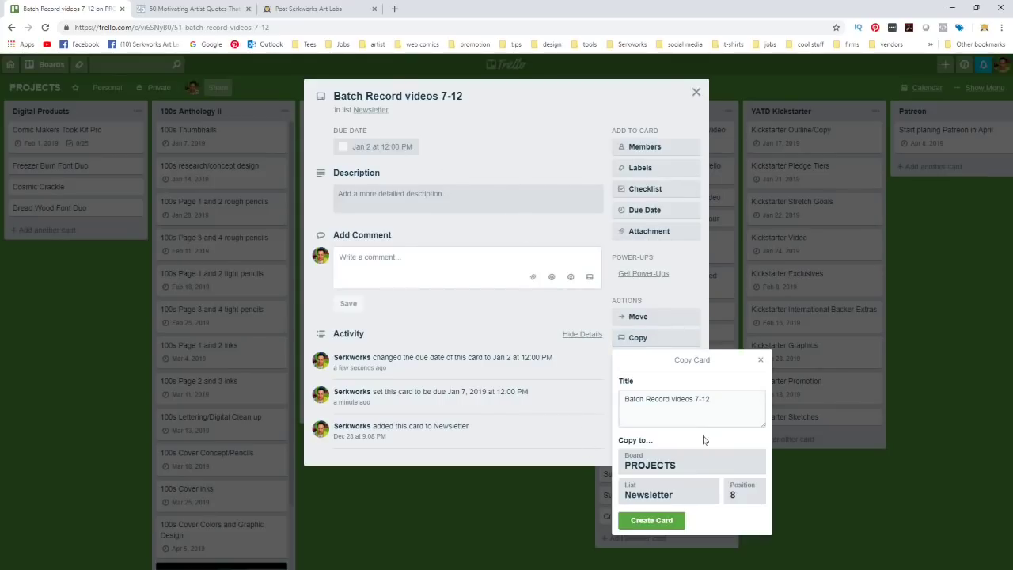
click(669, 465)
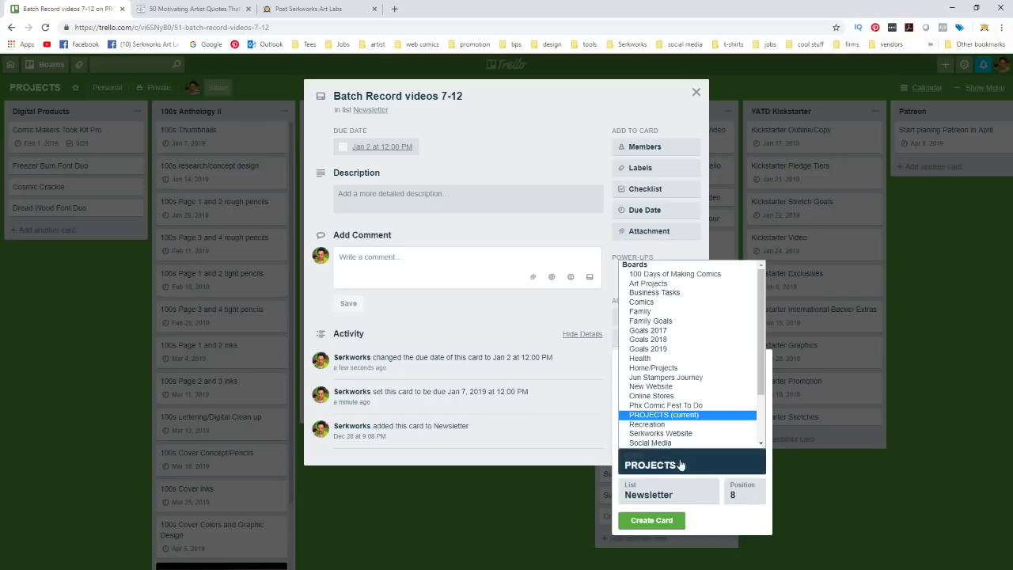
scroll(678, 388, down, 3)
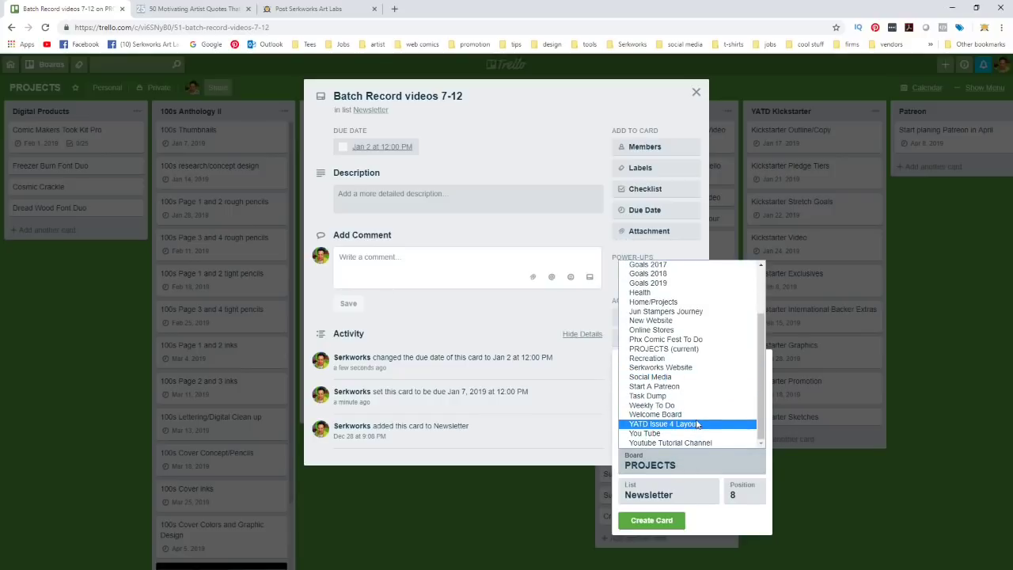
click(674, 407)
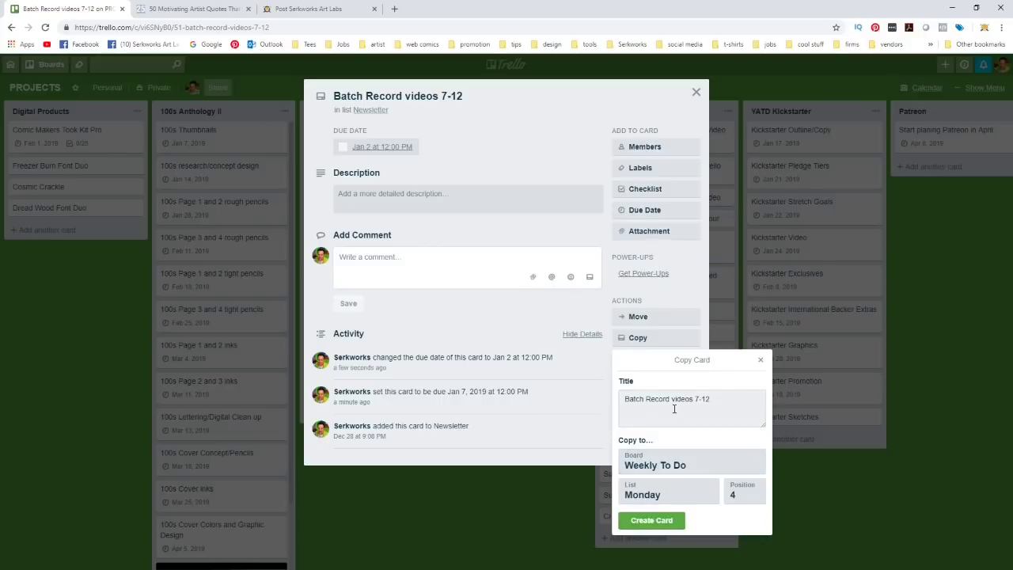
click(647, 496)
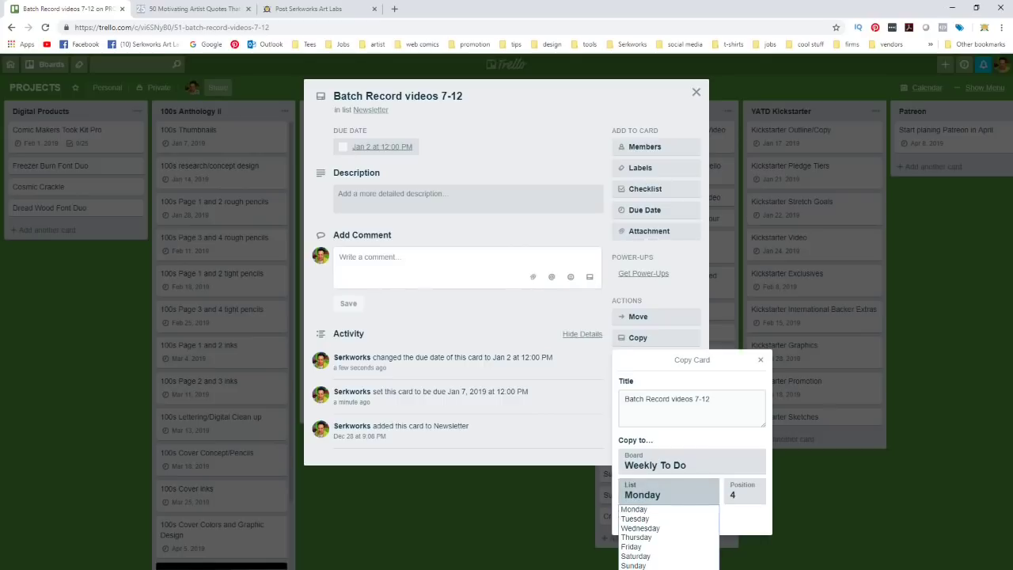
click(694, 496)
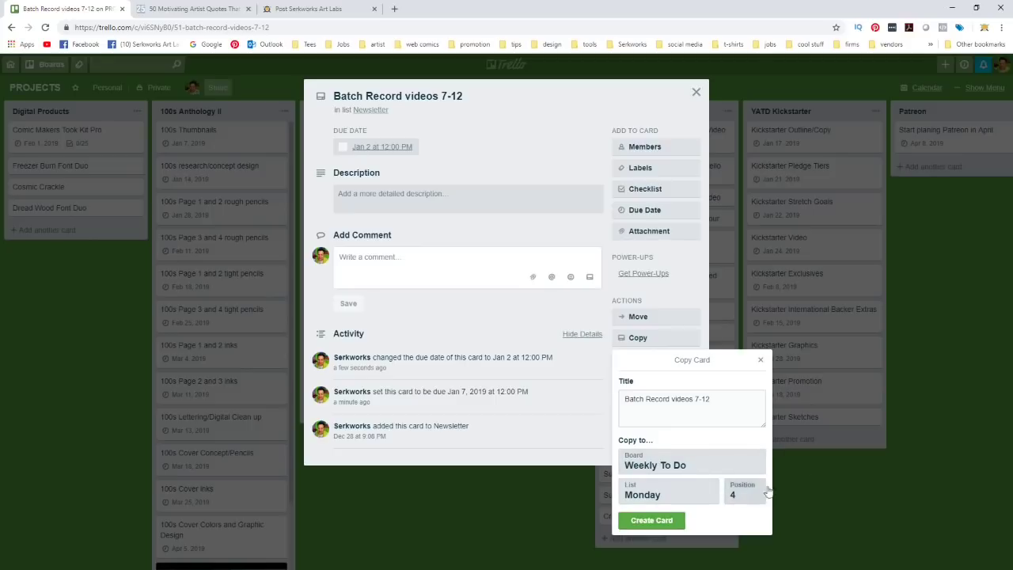
click(662, 520)
click(697, 93)
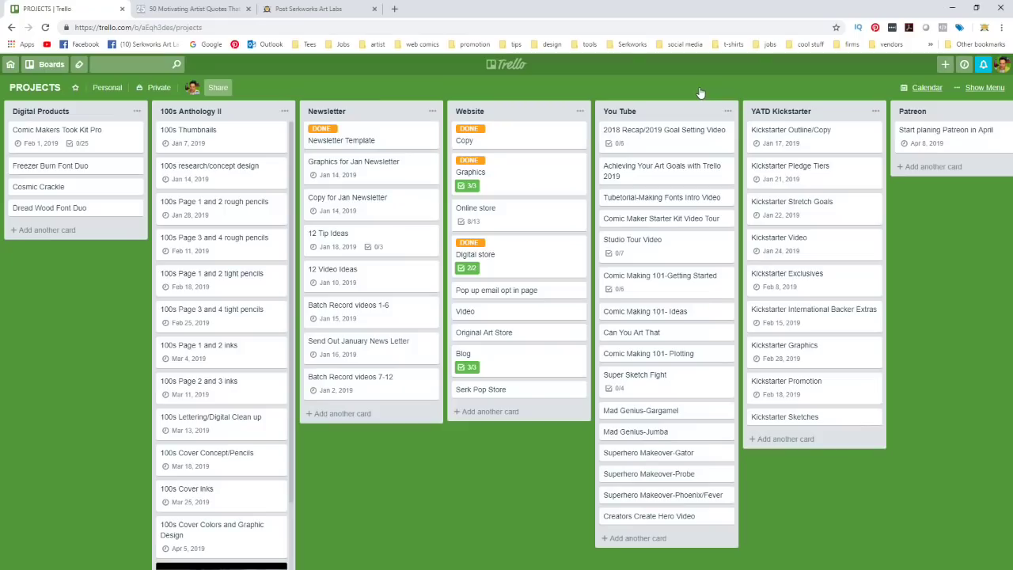
- Open the Weekly To Do board and move the Batch Record videos 7-12 card from Monday to the top of the Wednesday list
click(10, 67)
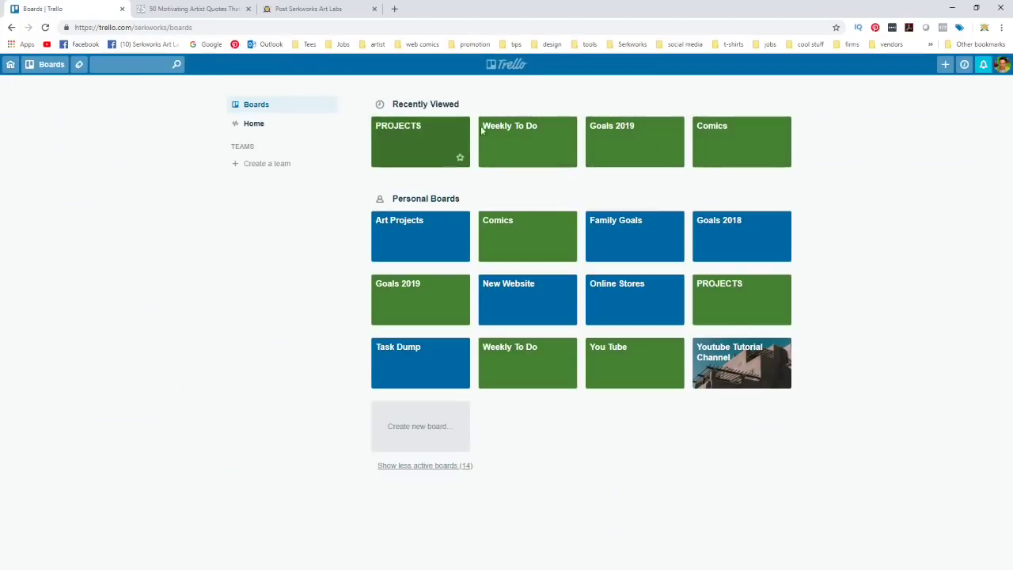
click(512, 132)
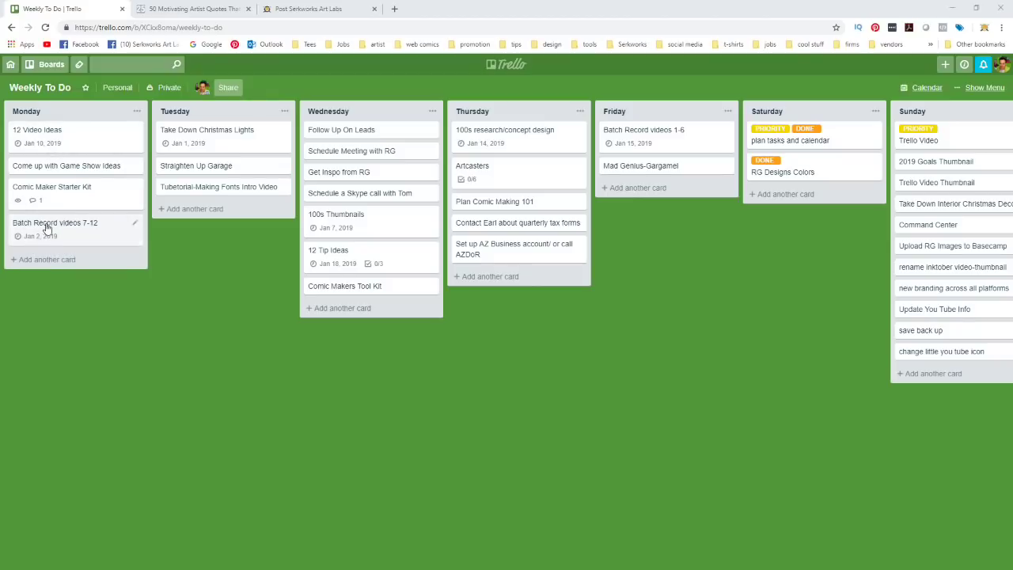
drag(50, 229, 346, 199)
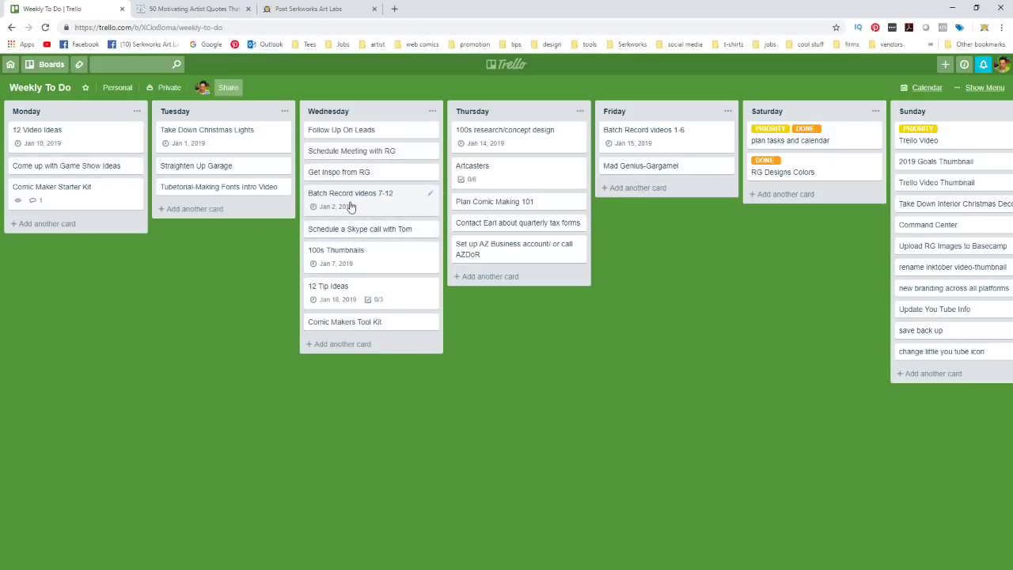
drag(351, 194, 373, 133)
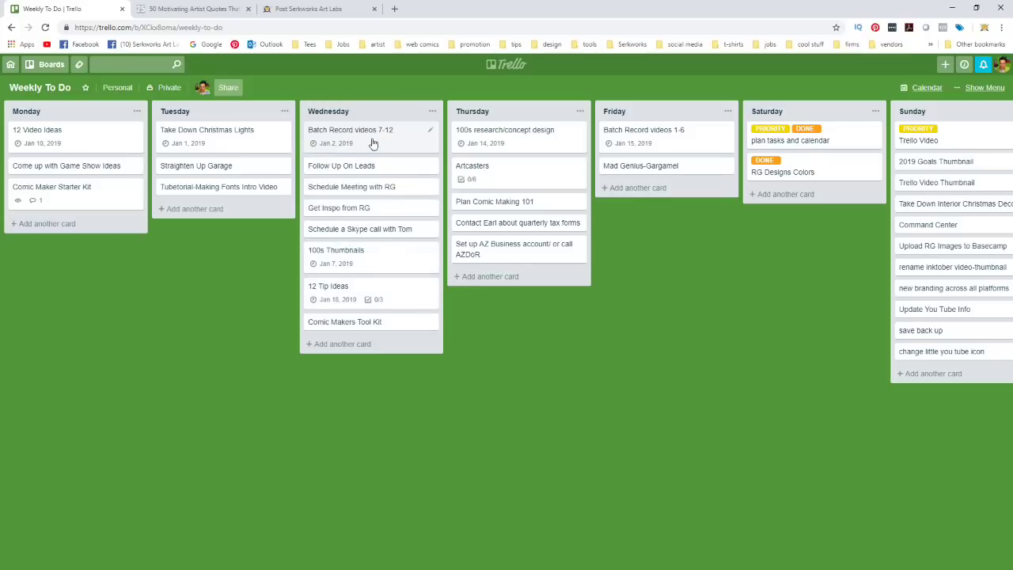
- Add the yellow PRIORITY label to the Batch Record videos 7-12 card in the Wednesday list
click(430, 131)
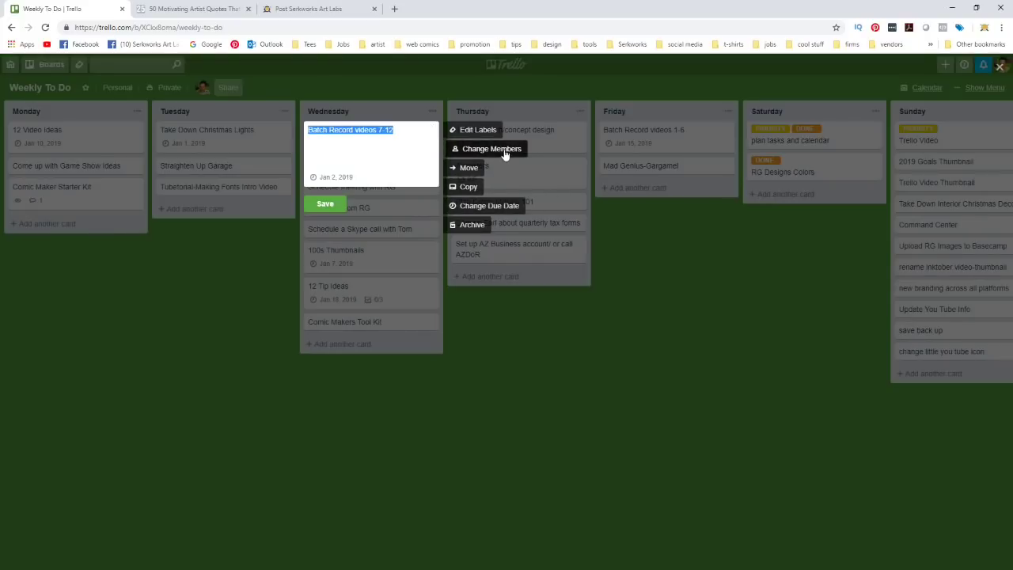
click(471, 133)
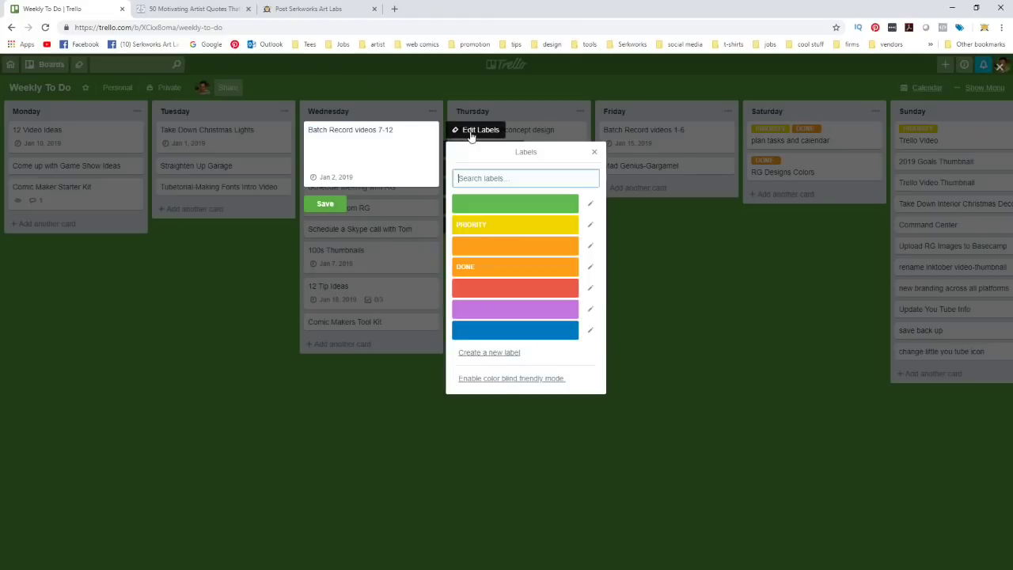
click(509, 228)
click(326, 215)
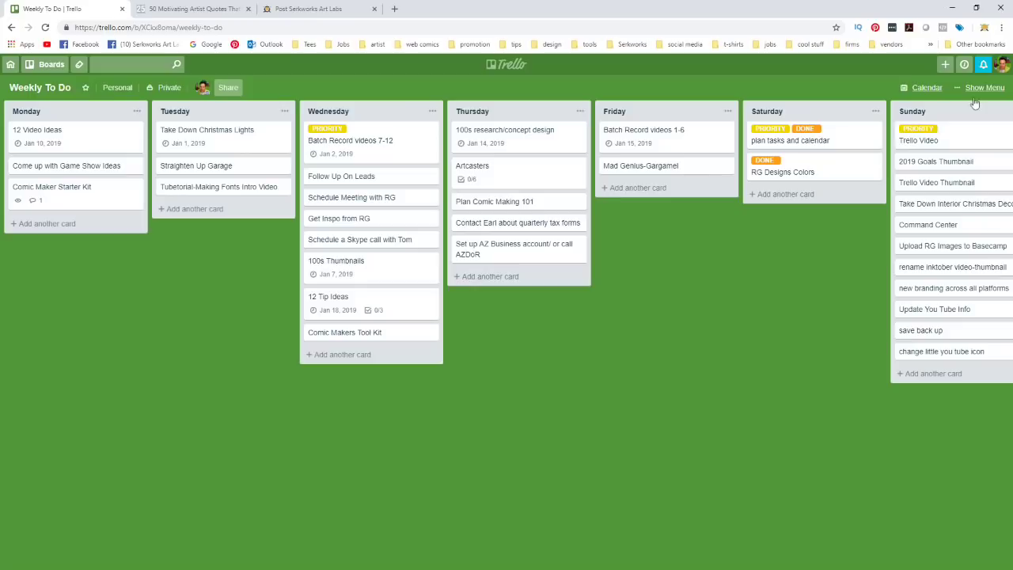
- View the Weekly To Do board's monthly calendar around the start of January 2019 and return to the boards overview
click(925, 89)
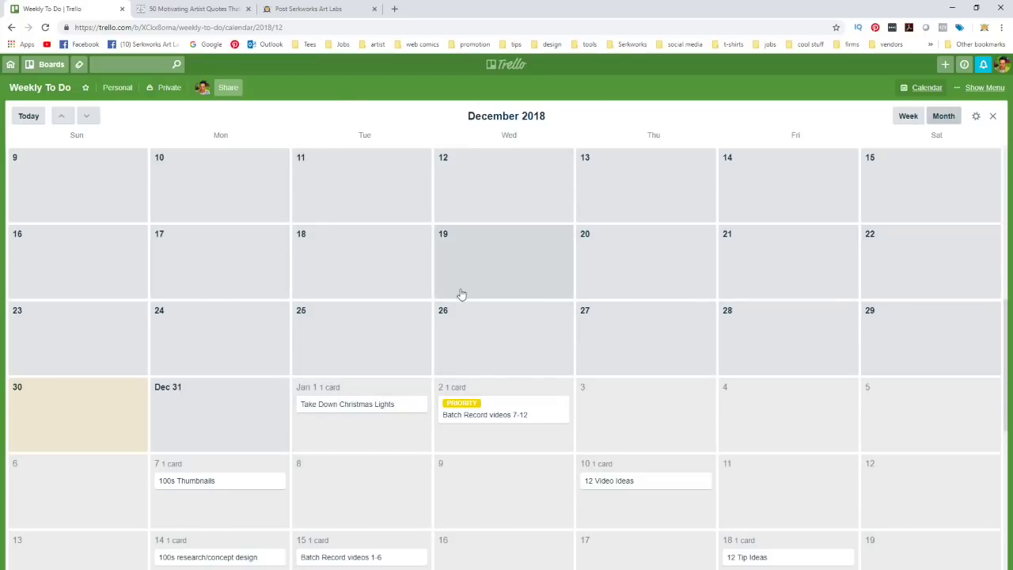
key(alt+Left)
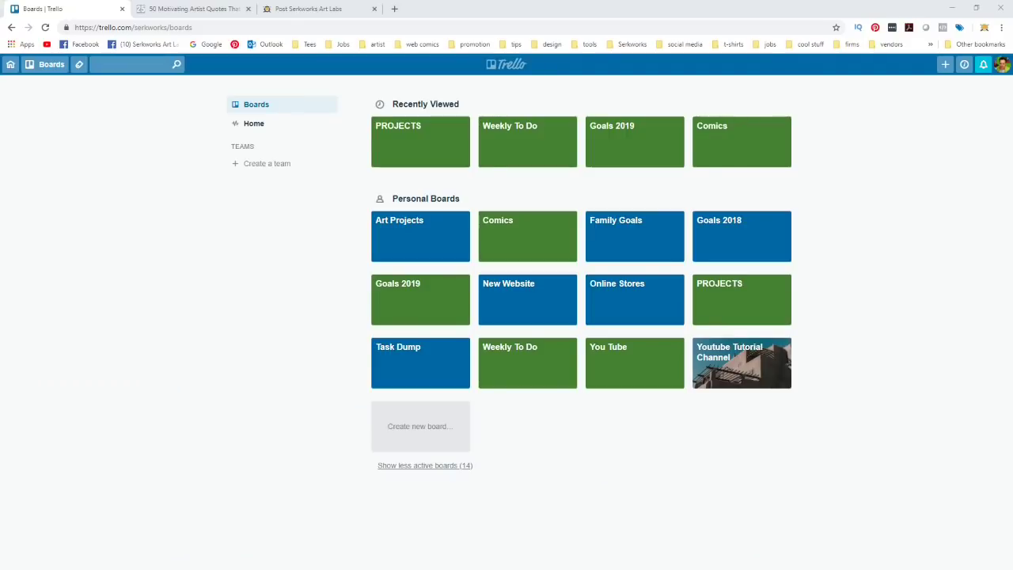